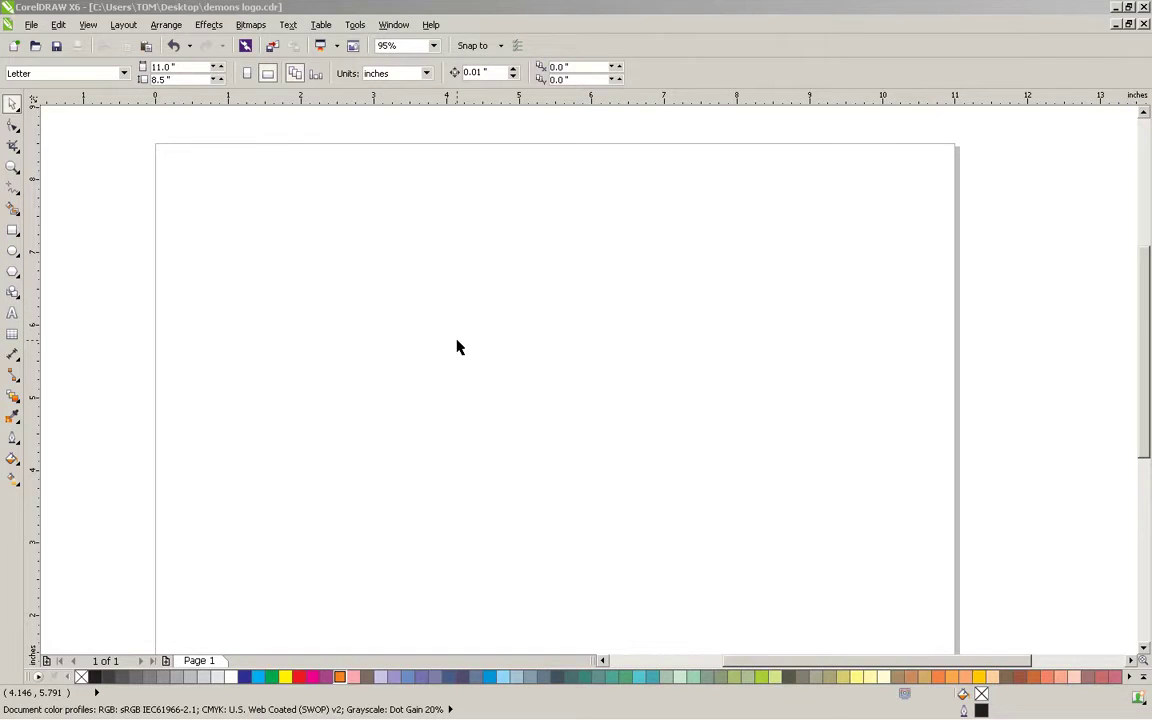
- Paste the copied DEMONS lettering and soccer ball artwork onto the blank page
{"action": "left_click", "coordinate": [230, 304]}
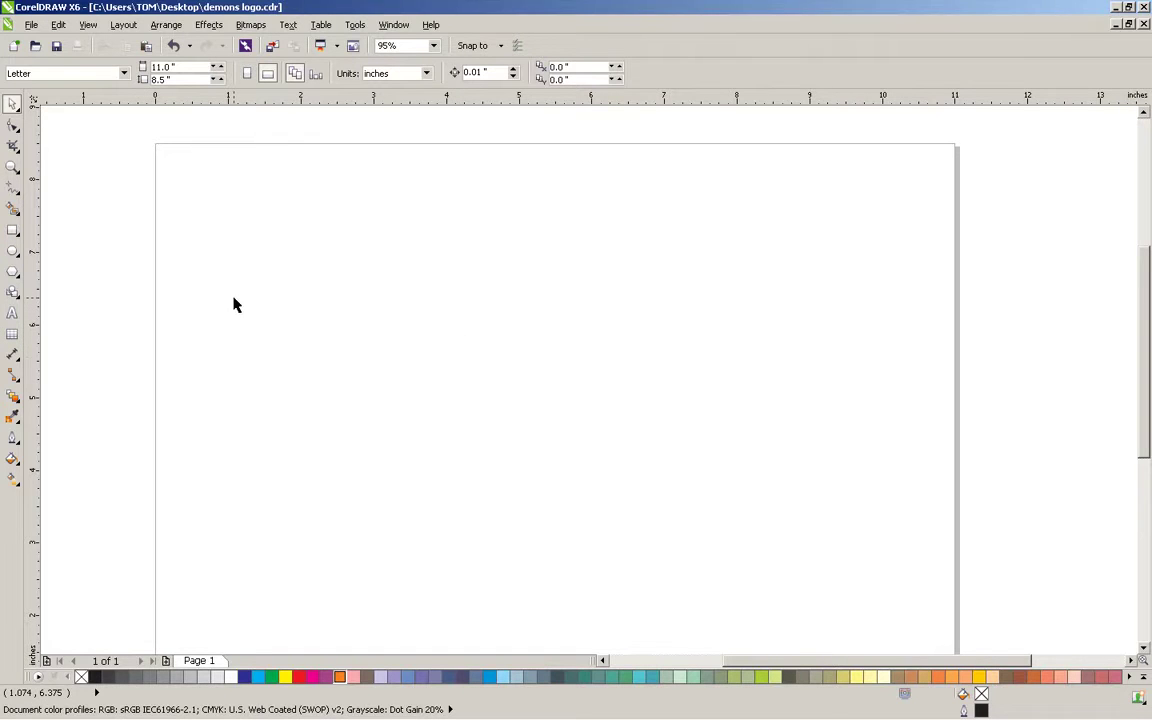
{"action": "key", "text": "ctrl+v"}
{"action": "left_click", "coordinate": [293, 323]}
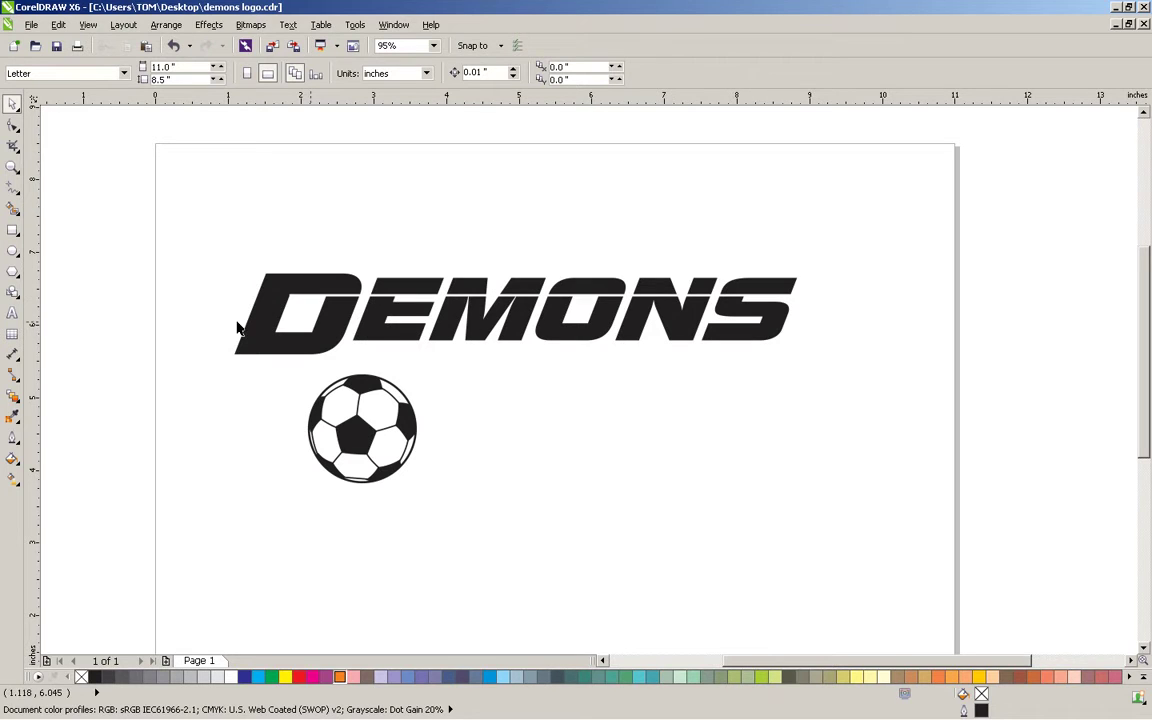
- Open the soccer ball's PowerClip to inspect the grouped pattern inside its circle, and leave the contents editing
{"action": "left_click", "coordinate": [353, 438]}
{"action": "left_click", "coordinate": [342, 492]}
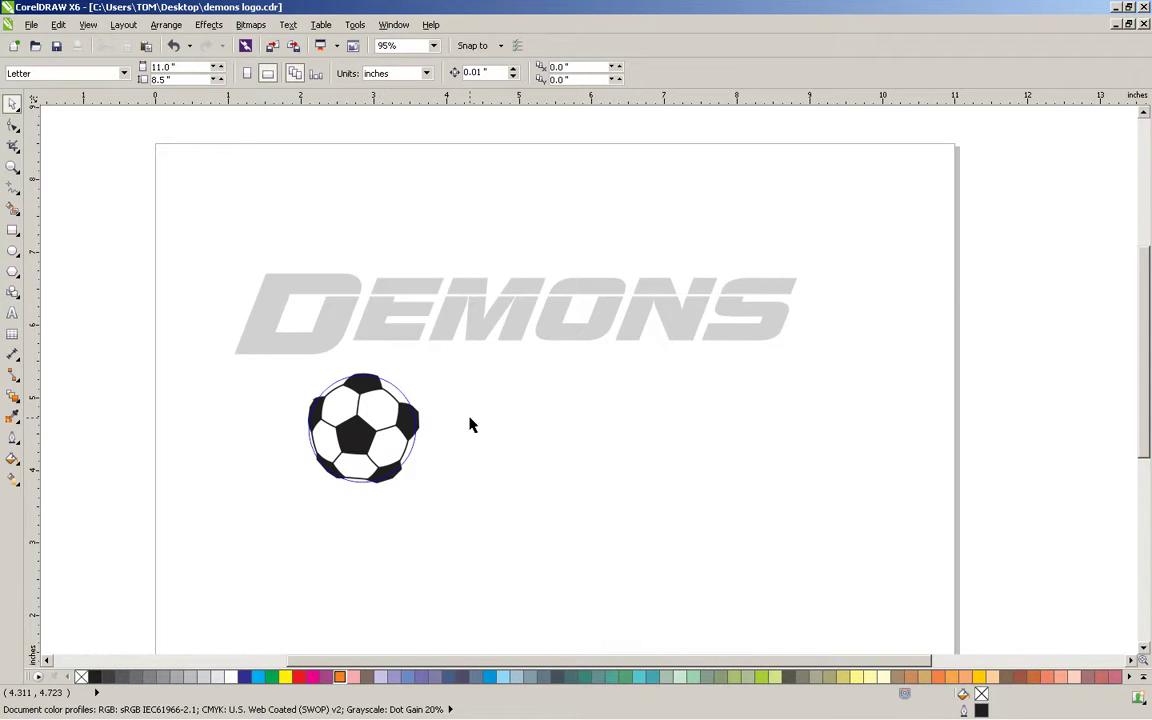
{"action": "left_click", "coordinate": [409, 427]}
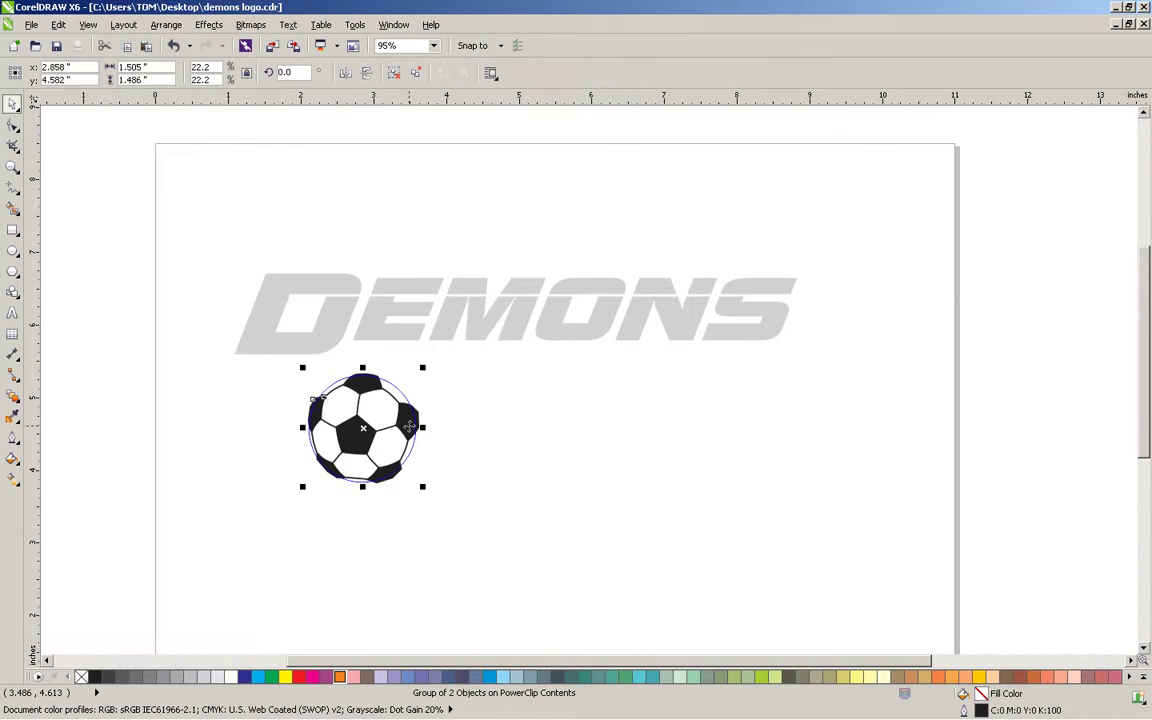
{"action": "left_click", "coordinate": [496, 442]}
{"action": "left_click", "coordinate": [486, 447], "text": "ctrl"}
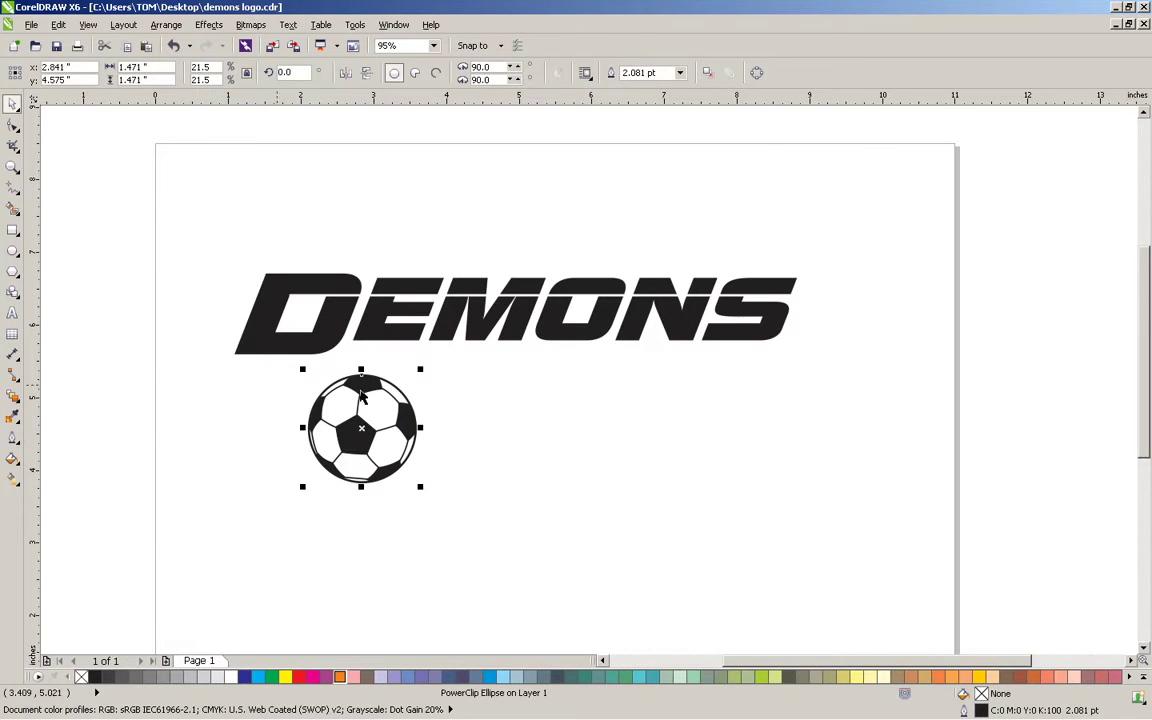
{"action": "left_click", "coordinate": [450, 406]}
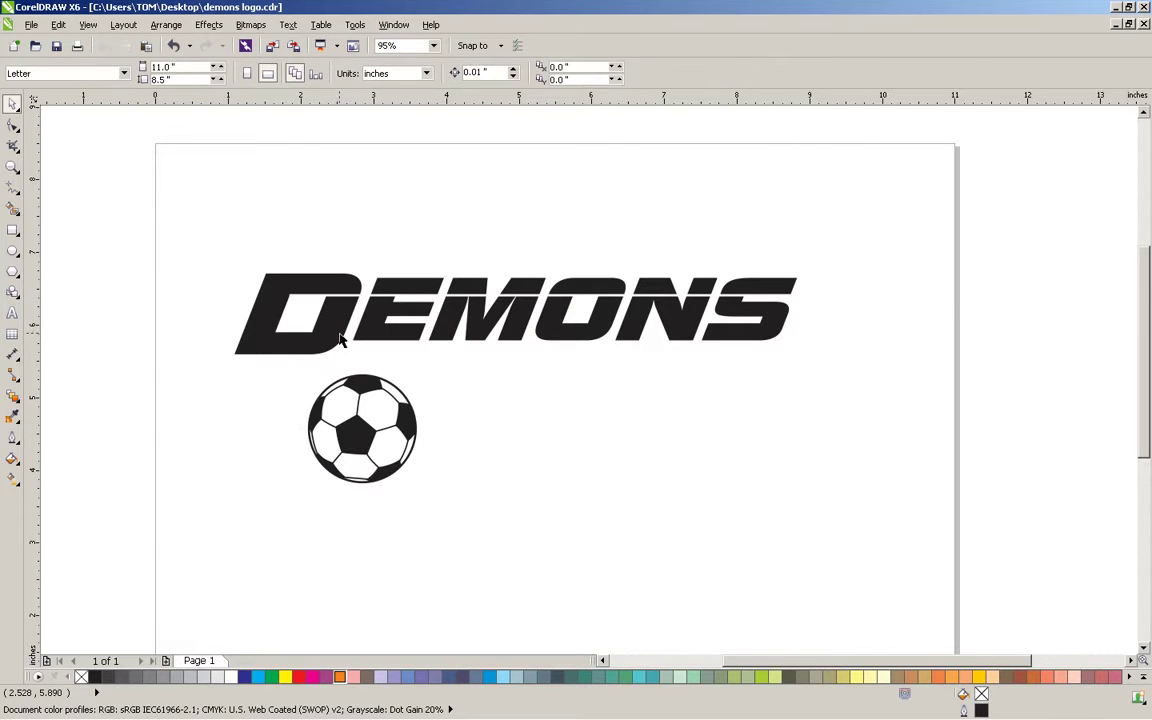
- Examine the outlines of the DEMONS lettering and ball in Simple Wireframe view, and return to Enhanced view
{"action": "left_click", "coordinate": [275, 318]}
{"action": "key", "text": "Down"}
{"action": "key", "text": "Down"}
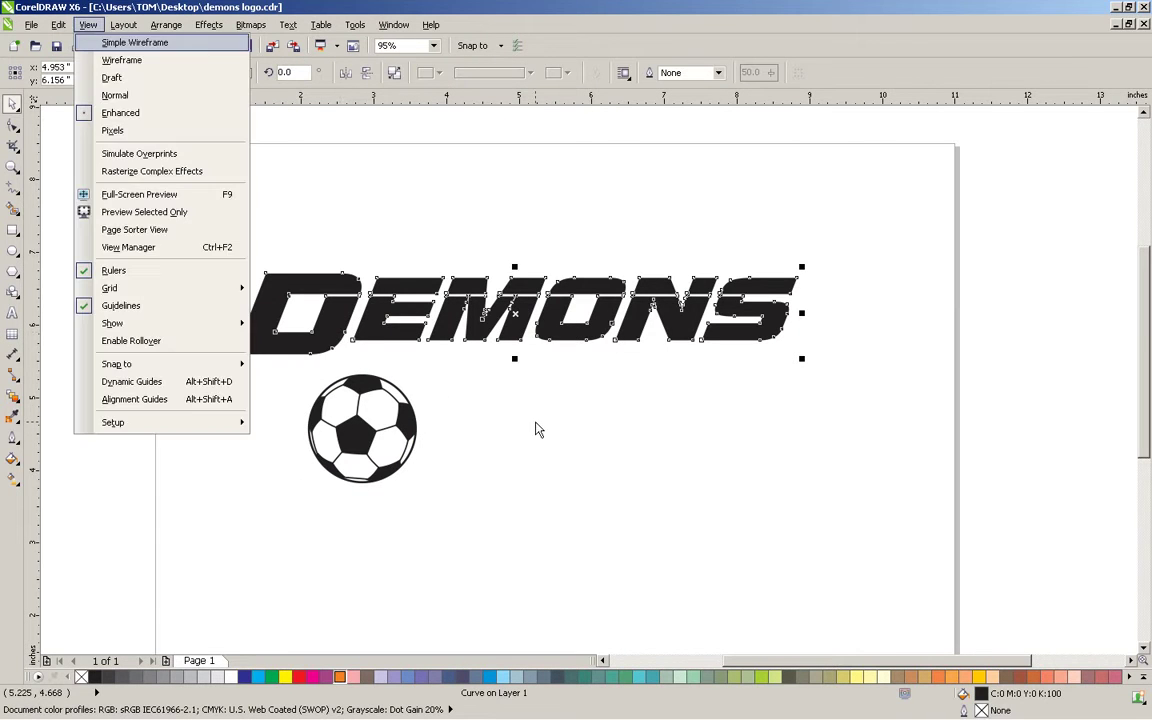
{"action": "key", "text": "Return"}
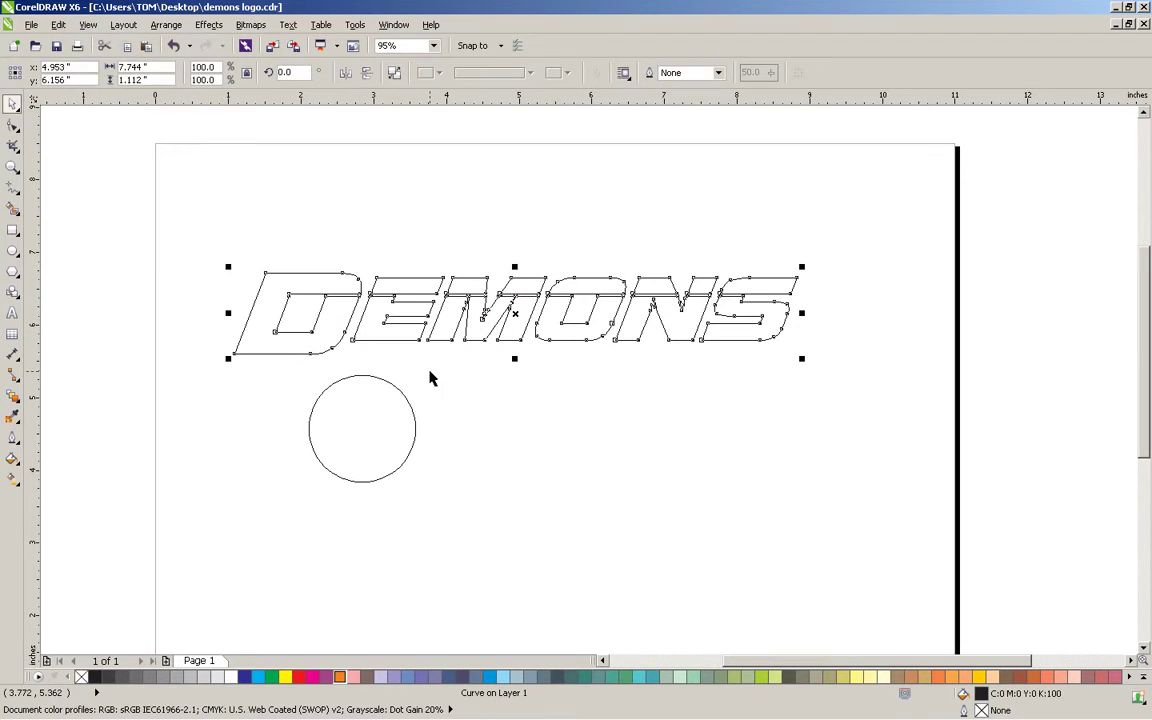
{"action": "left_click", "coordinate": [393, 360]}
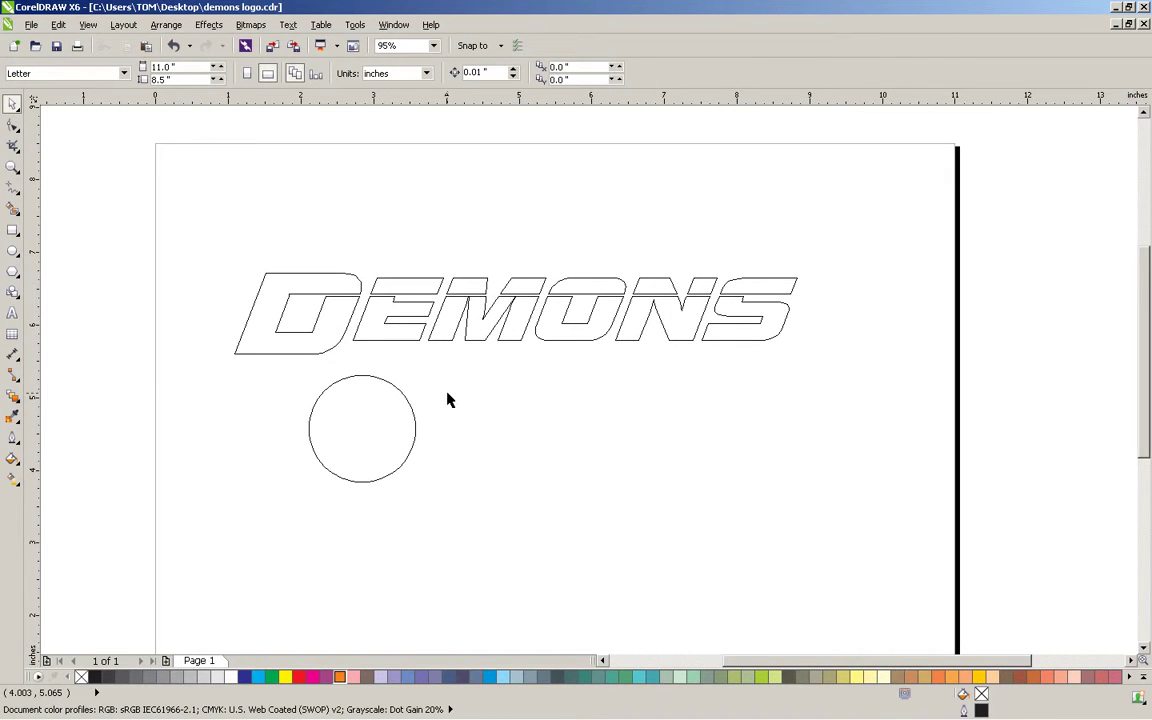
{"action": "key", "text": "alt+v"}
{"action": "key", "text": "e"}
- Draw a horizontal ellipse about 1.3 by 0.5 inches below the lettering, to the right of the soccer ball
{"action": "key", "text": "z"}
{"action": "key", "text": "space"}
{"action": "left_click", "coordinate": [12, 168]}
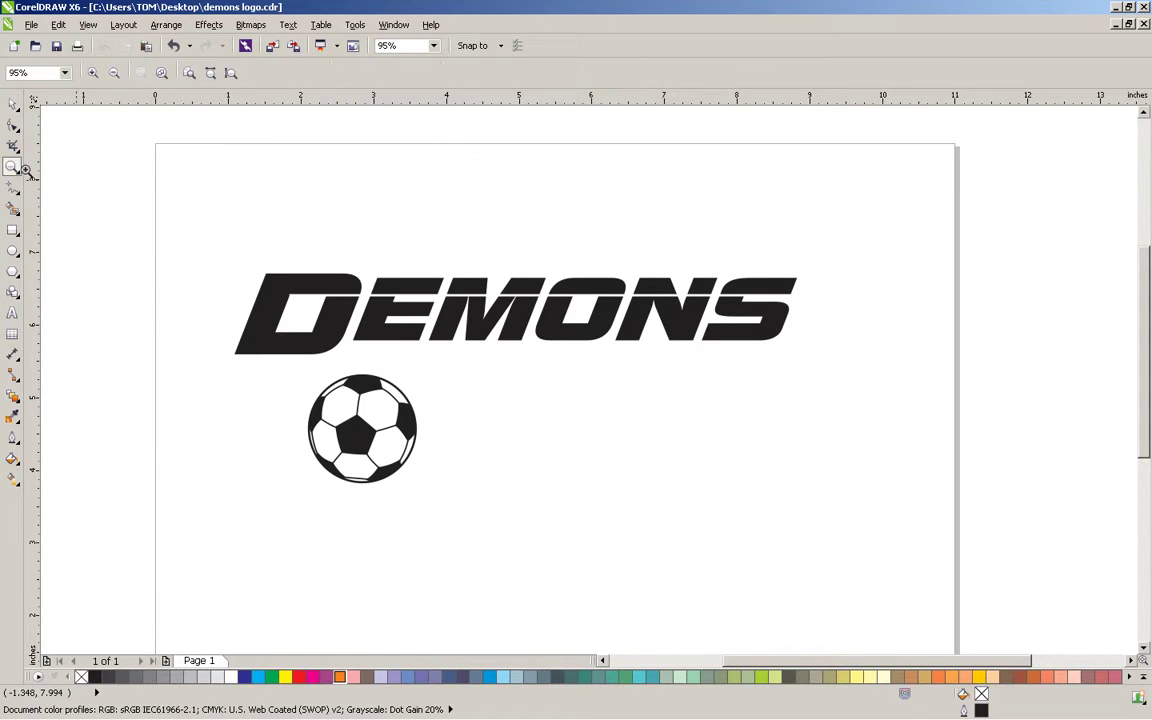
{"action": "left_click_drag", "start_coordinate": [211, 249], "coordinate": [814, 507]}
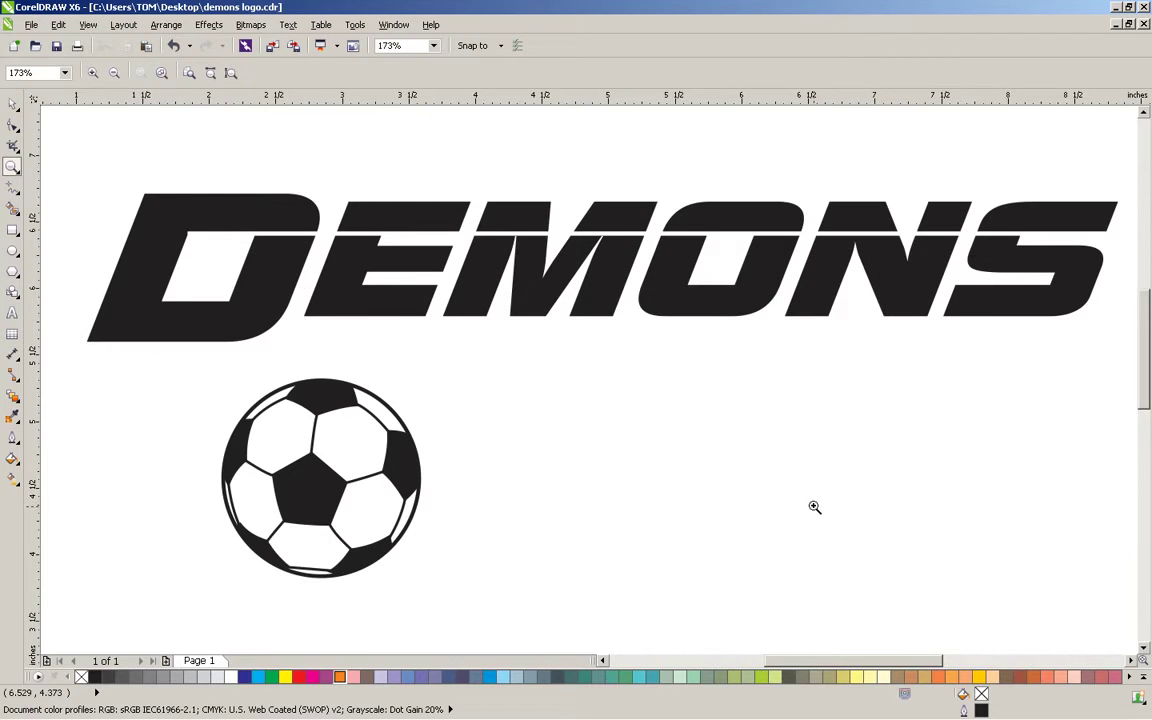
{"action": "left_click", "coordinate": [12, 250]}
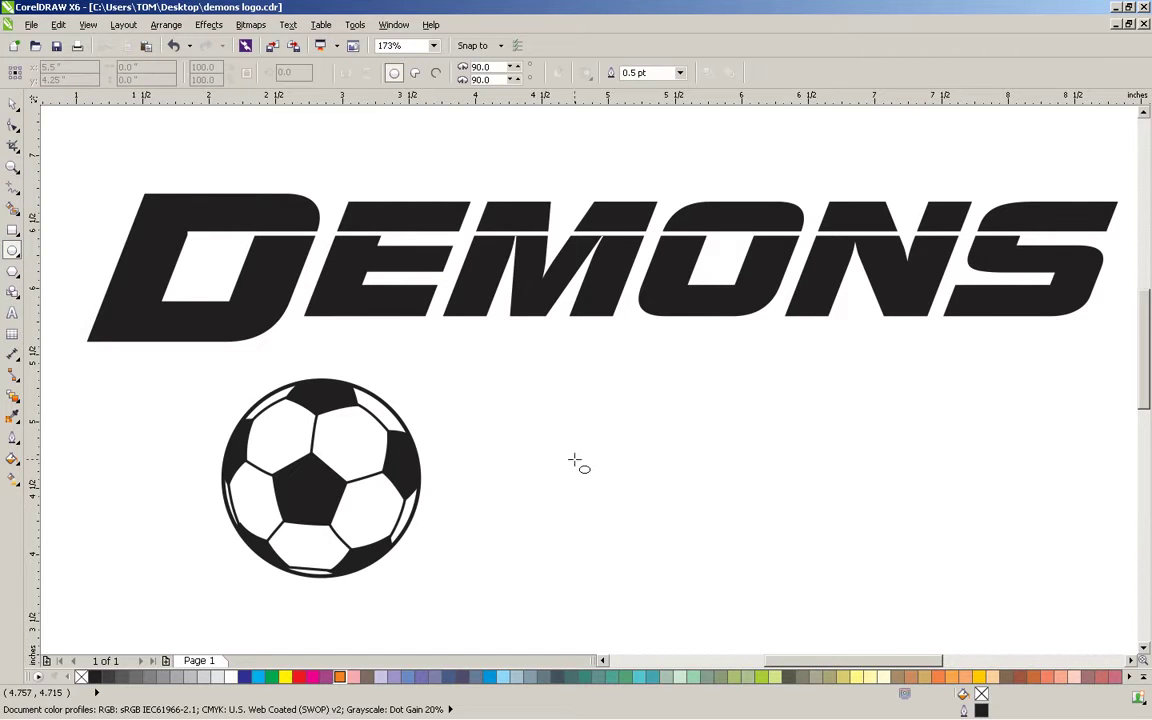
{"action": "left_click_drag", "start_coordinate": [512, 431], "coordinate": [703, 508]}
{"action": "left_click", "coordinate": [12, 102]}
{"action": "left_click_drag", "start_coordinate": [674, 444], "coordinate": [750, 410]}
{"action": "left_click_drag", "start_coordinate": [785, 481], "coordinate": [767, 471]}
{"action": "left_click", "coordinate": [843, 522]}
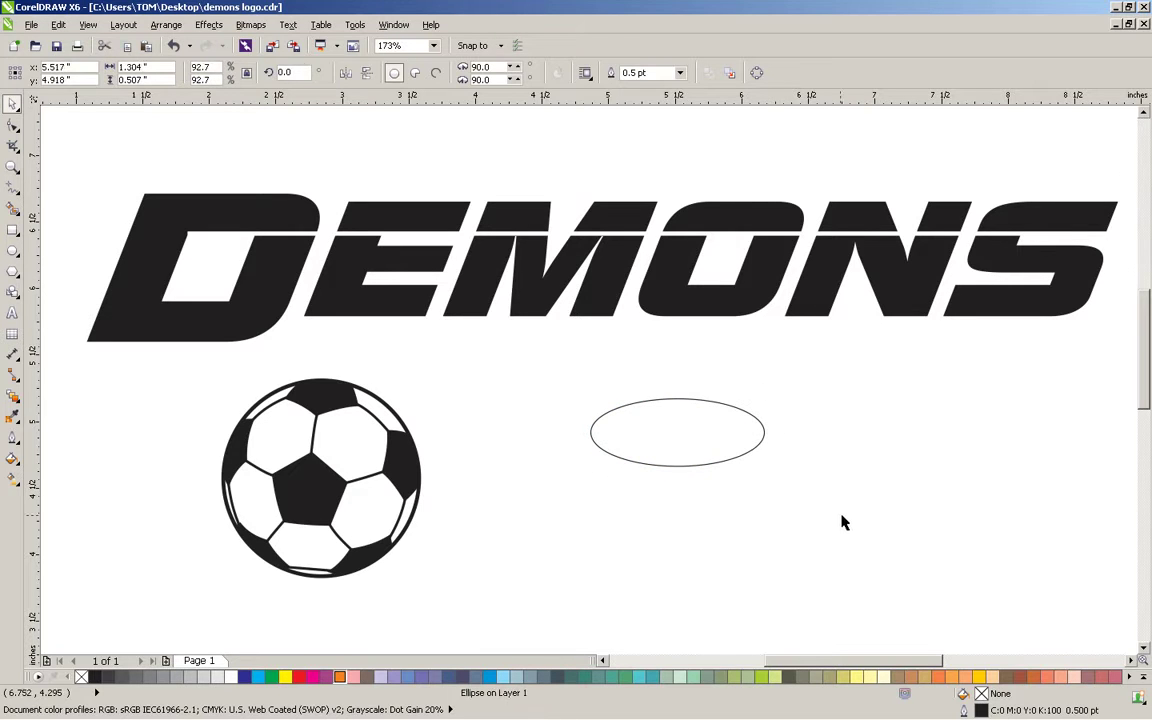
- Draw a closed eight-node straight-line shape over the ellipse with the Freehand tool, with a blunt left end and a two-pronged tail on the right
{"action": "left_click", "coordinate": [12, 168]}
{"action": "left_click_drag", "start_coordinate": [477, 324], "coordinate": [1018, 552]}
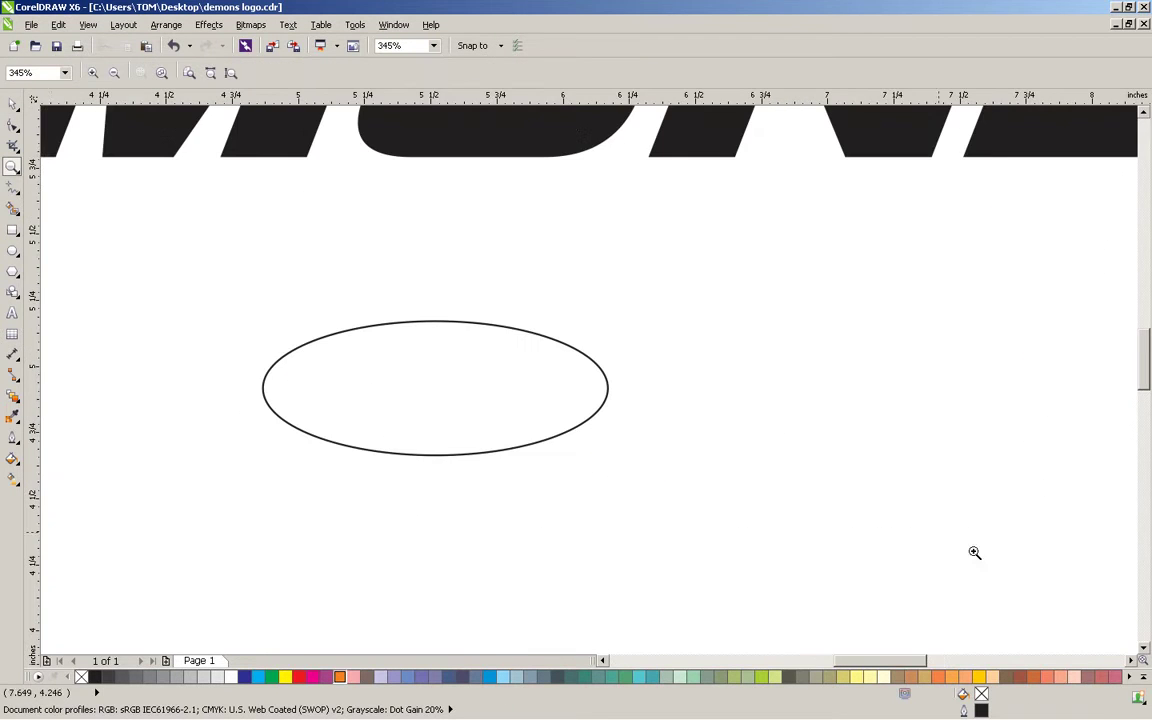
{"action": "left_click", "coordinate": [12, 187]}
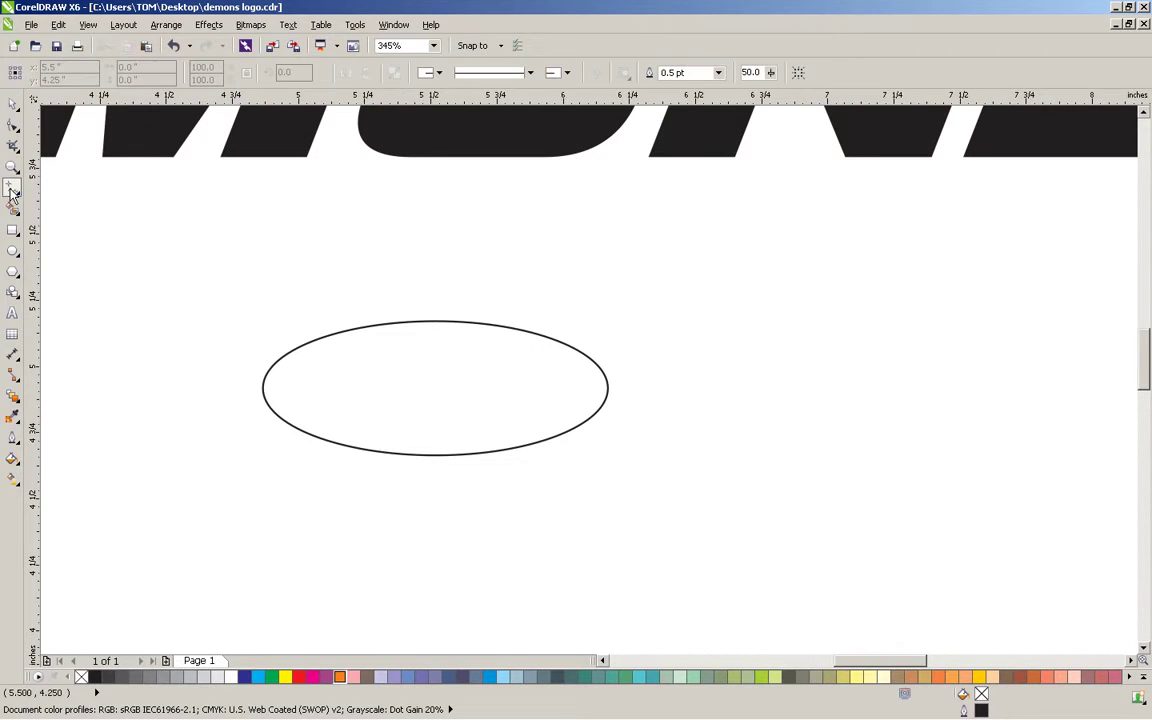
{"action": "left_click", "coordinate": [210, 362]}
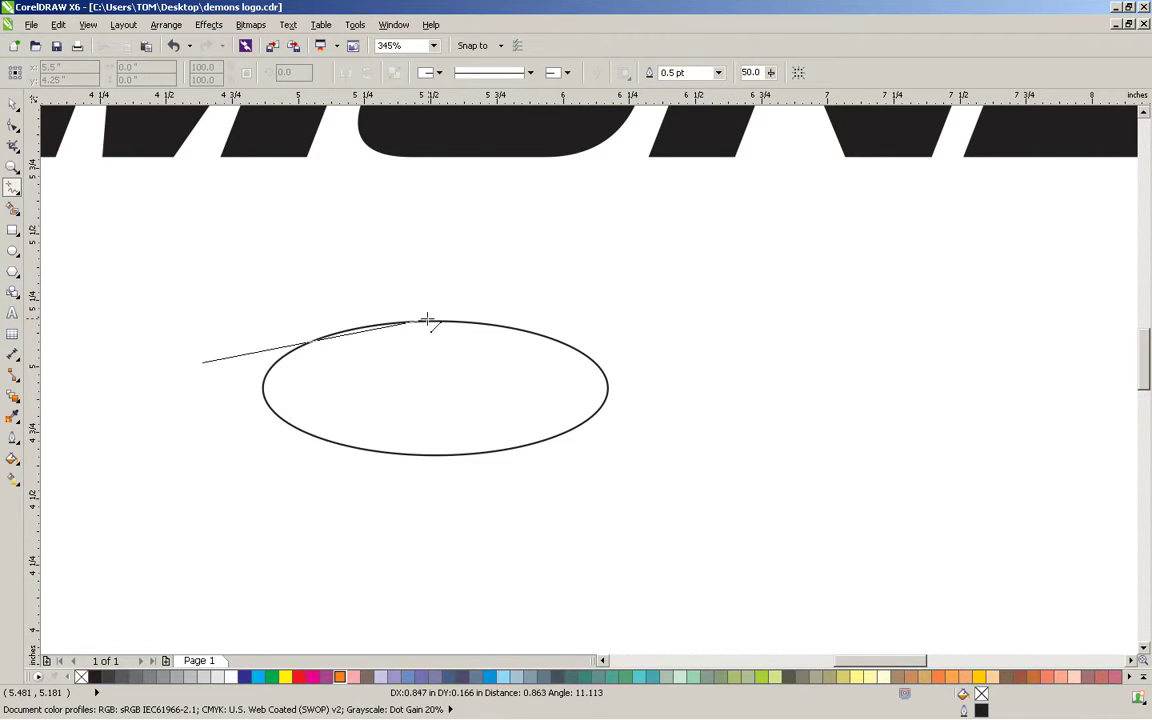
{"action": "left_click", "coordinate": [432, 321]}
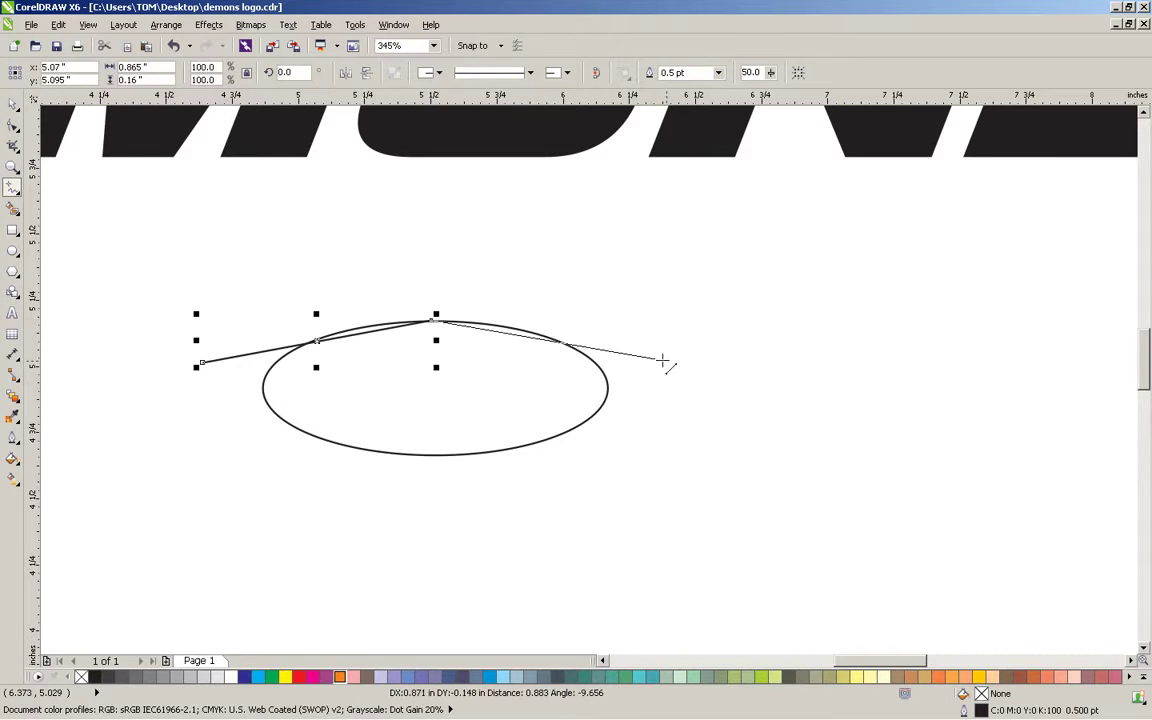
{"action": "left_click", "coordinate": [824, 346]}
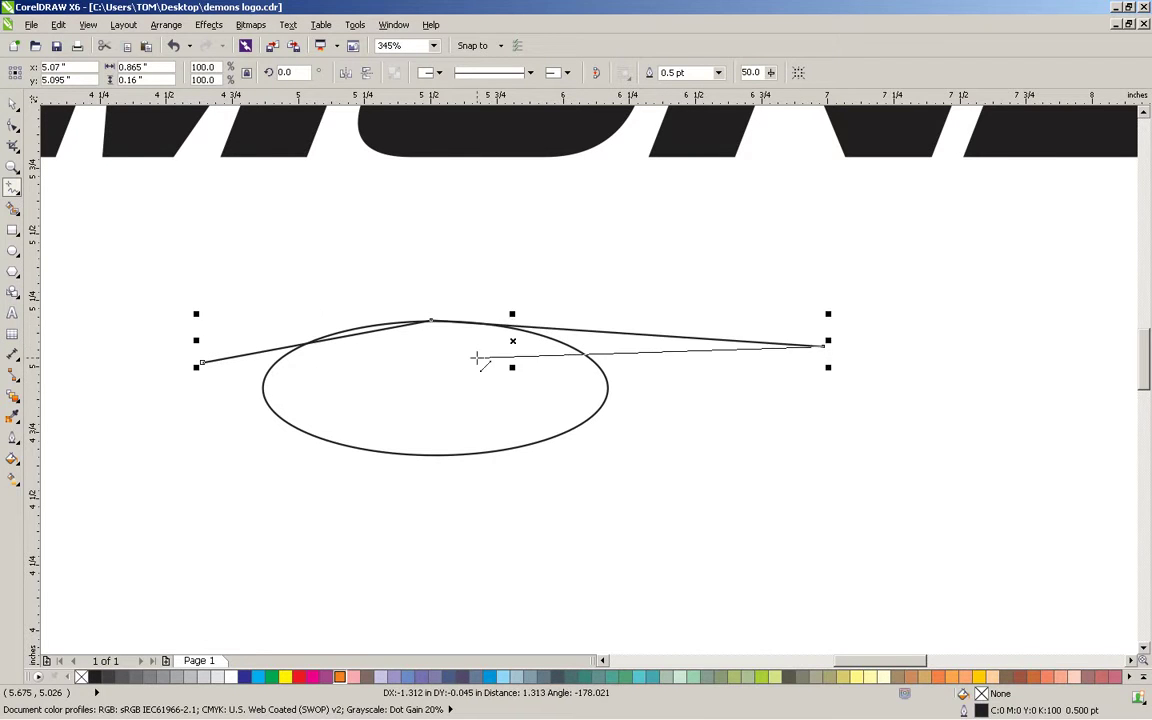
{"action": "left_click", "coordinate": [545, 352]}
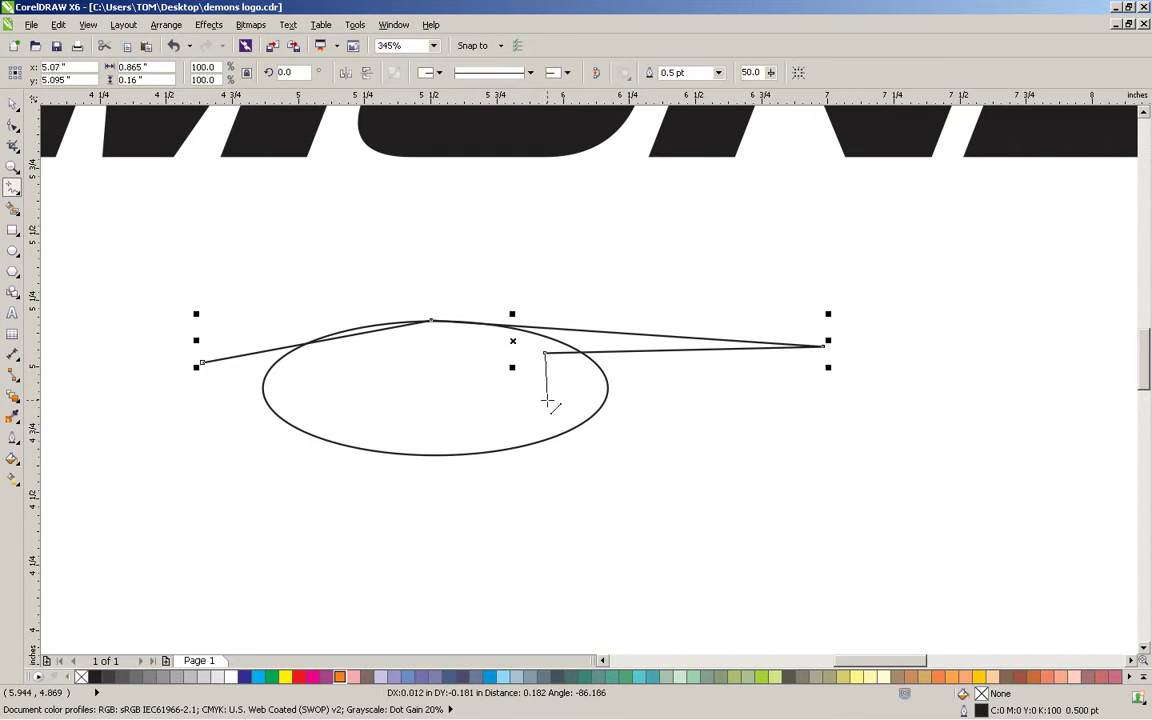
{"action": "left_click", "coordinate": [545, 398]}
{"action": "left_click", "coordinate": [822, 392]}
{"action": "left_click", "coordinate": [436, 456]}
{"action": "left_click", "coordinate": [199, 432]}
{"action": "left_click", "coordinate": [202, 362]}
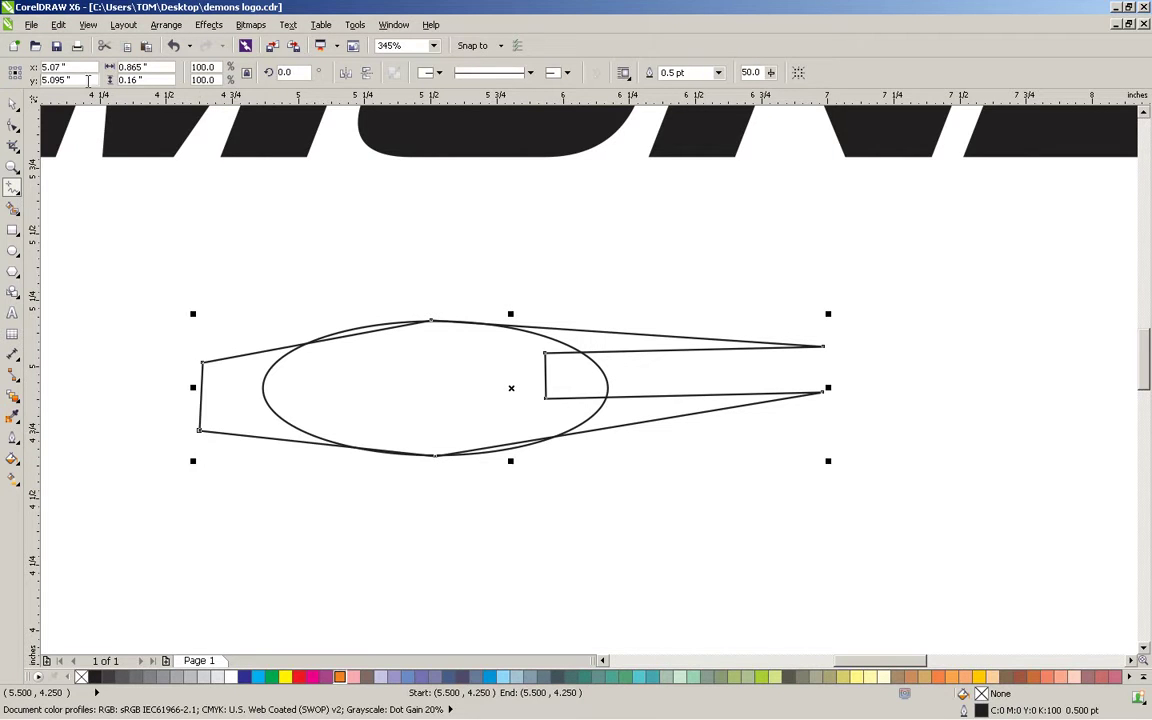
- Extend the shape's blunt left end farther from the ellipse and convert all its segments to curves
{"action": "left_click", "coordinate": [12, 124]}
{"action": "left_click_drag", "start_coordinate": [147, 314], "coordinate": [130, 431]}
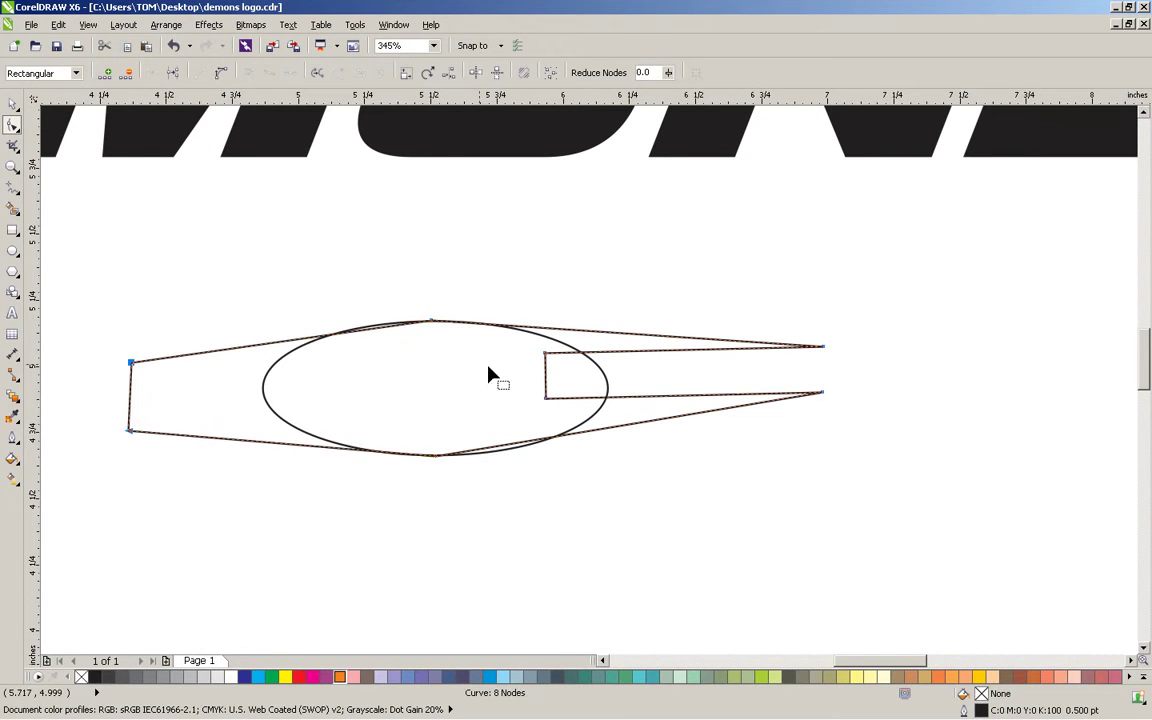
{"action": "left_click", "coordinate": [10, 125]}
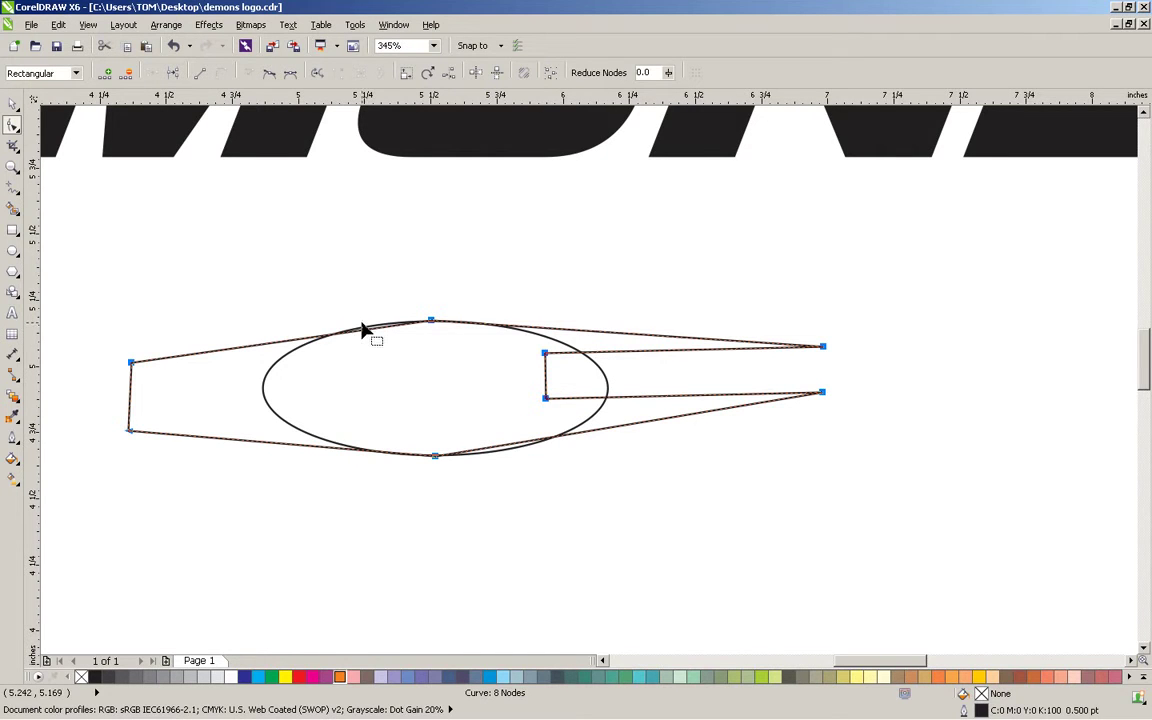
{"action": "left_click", "coordinate": [652, 335]}
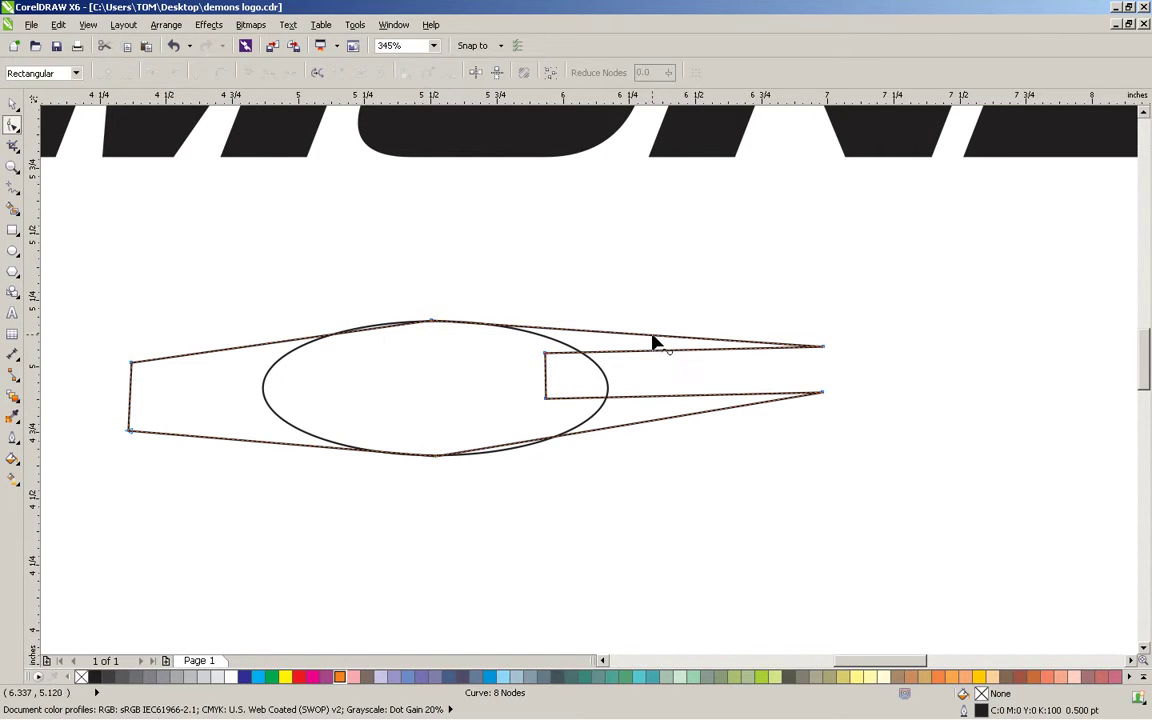
{"action": "left_click_drag", "start_coordinate": [652, 343], "coordinate": [656, 341]}
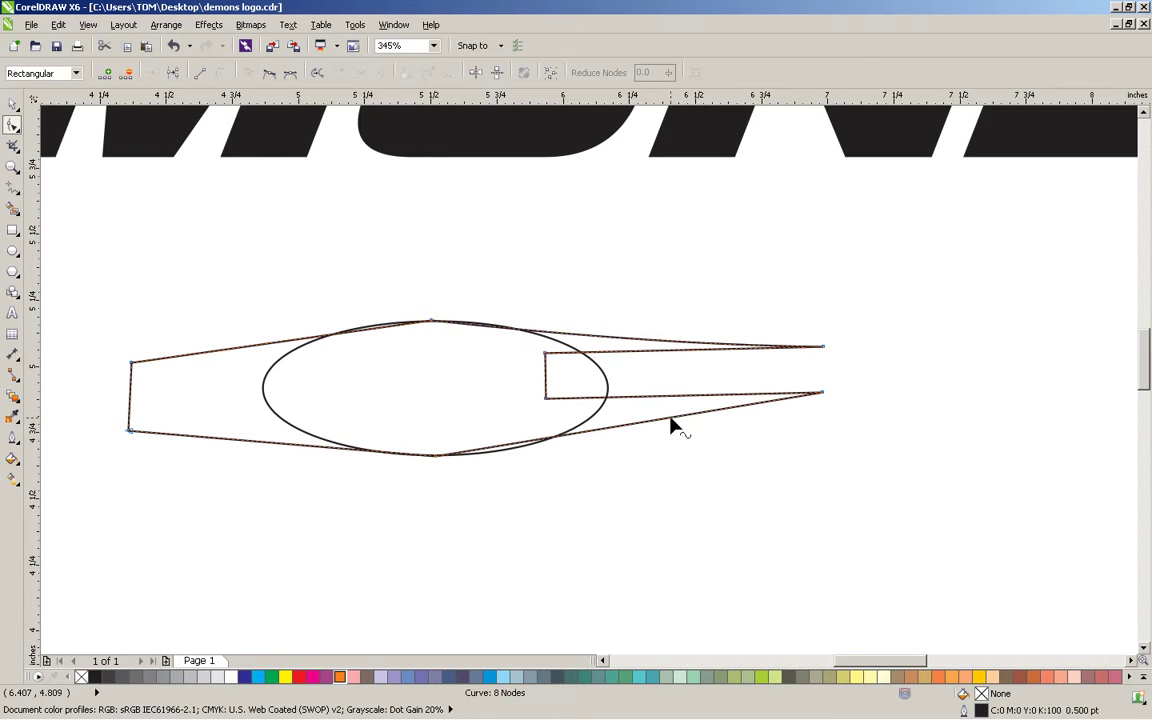
{"action": "left_click_drag", "start_coordinate": [672, 427], "coordinate": [669, 419]}
{"action": "key", "text": "ctrl+z"}
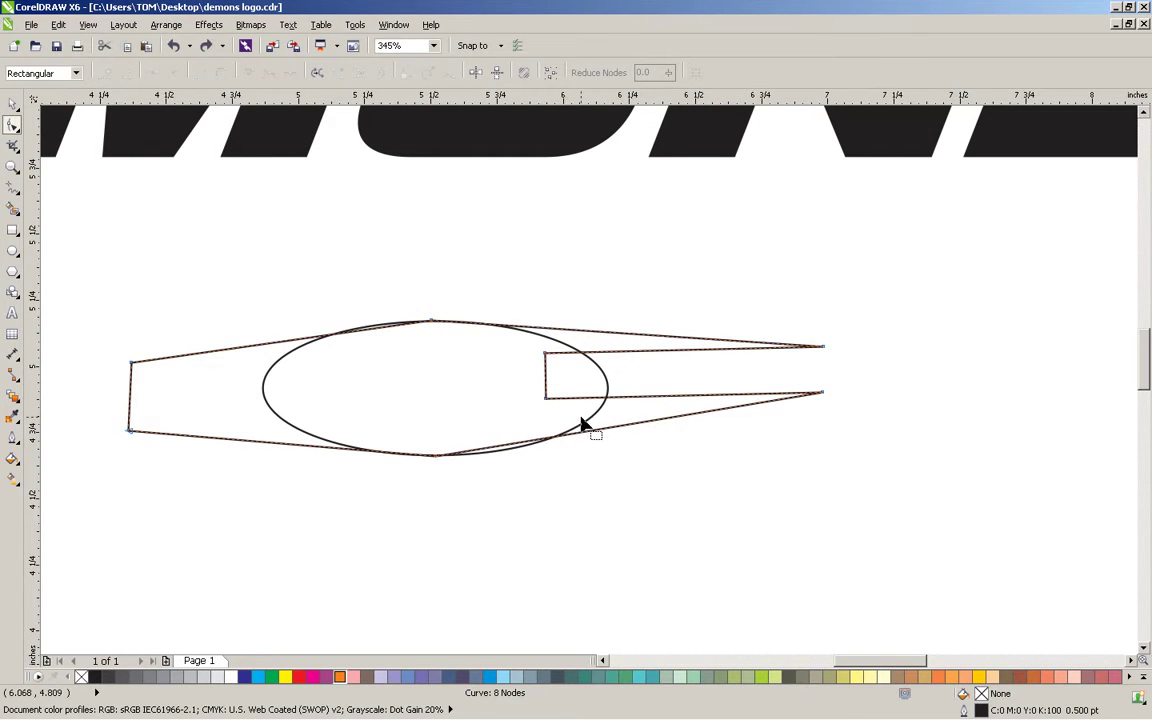
- Round the shape's body to the ellipse by adding nodes beside its upper and lower peaks, deleting the peak nodes and moving the shoulders outward
{"action": "double_click", "coordinate": [527, 331]}
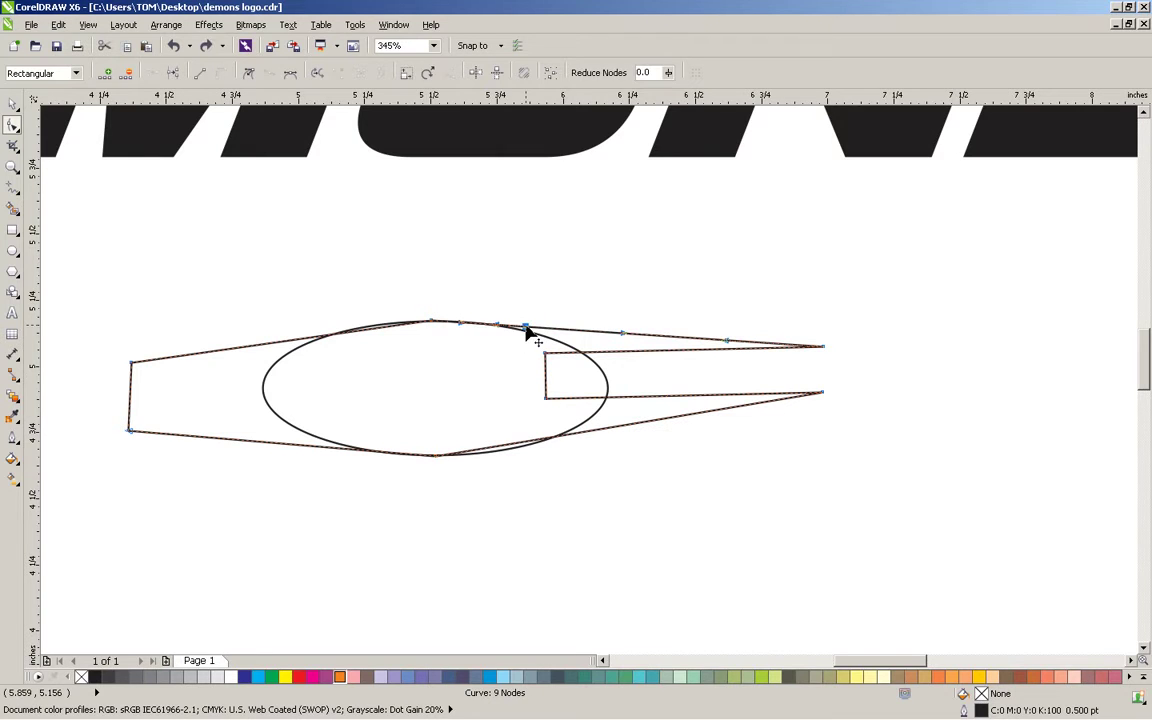
{"action": "double_click", "coordinate": [316, 447]}
{"action": "double_click", "coordinate": [545, 439]}
{"action": "left_click_drag", "start_coordinate": [470, 289], "coordinate": [410, 514]}
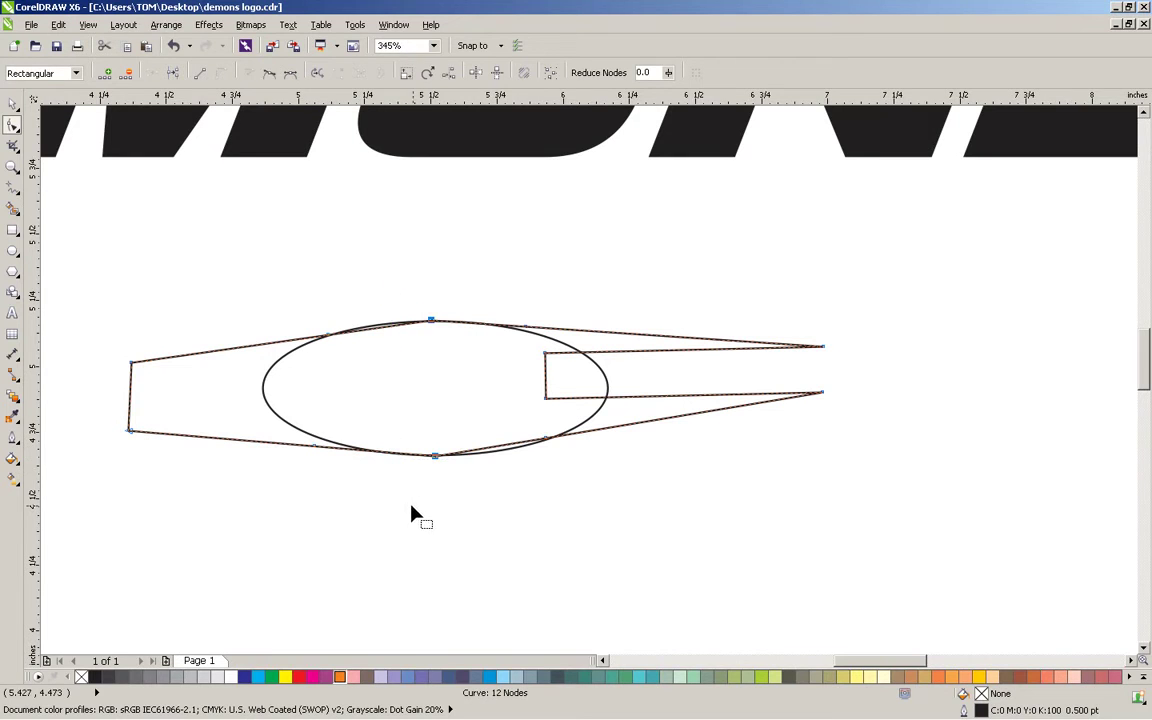
{"action": "key", "text": "Delete"}
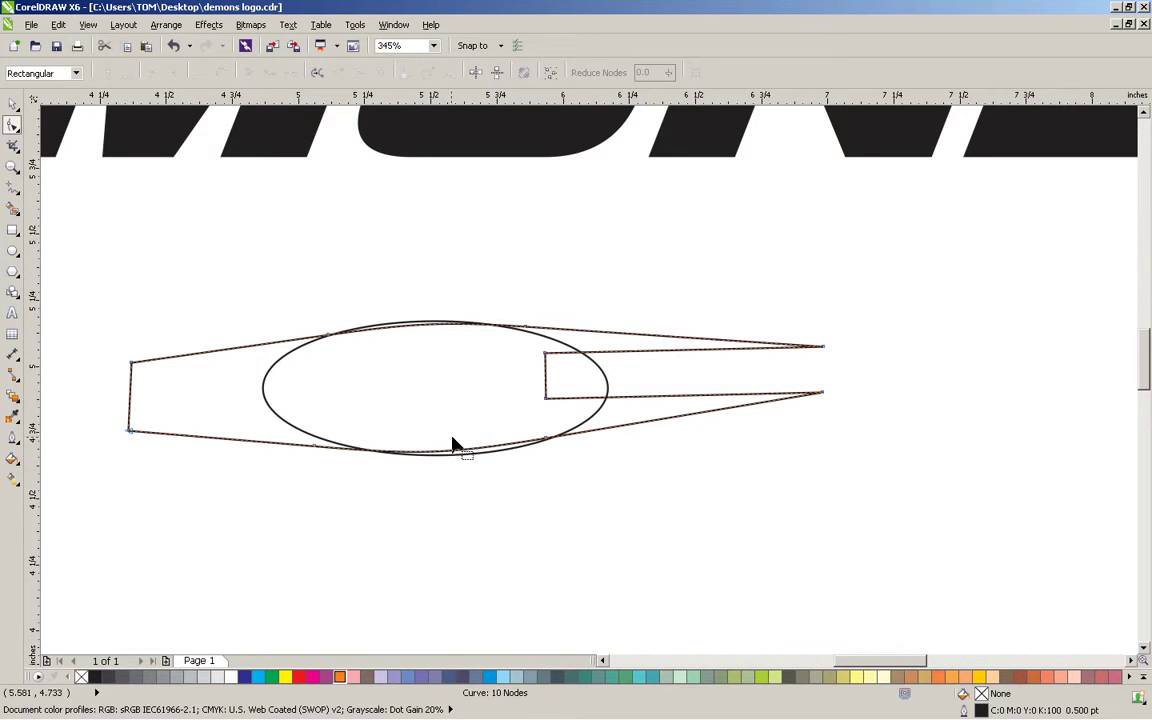
{"action": "left_click_drag", "start_coordinate": [545, 445], "coordinate": [540, 458]}
{"action": "left_click_drag", "start_coordinate": [335, 336], "coordinate": [321, 329]}
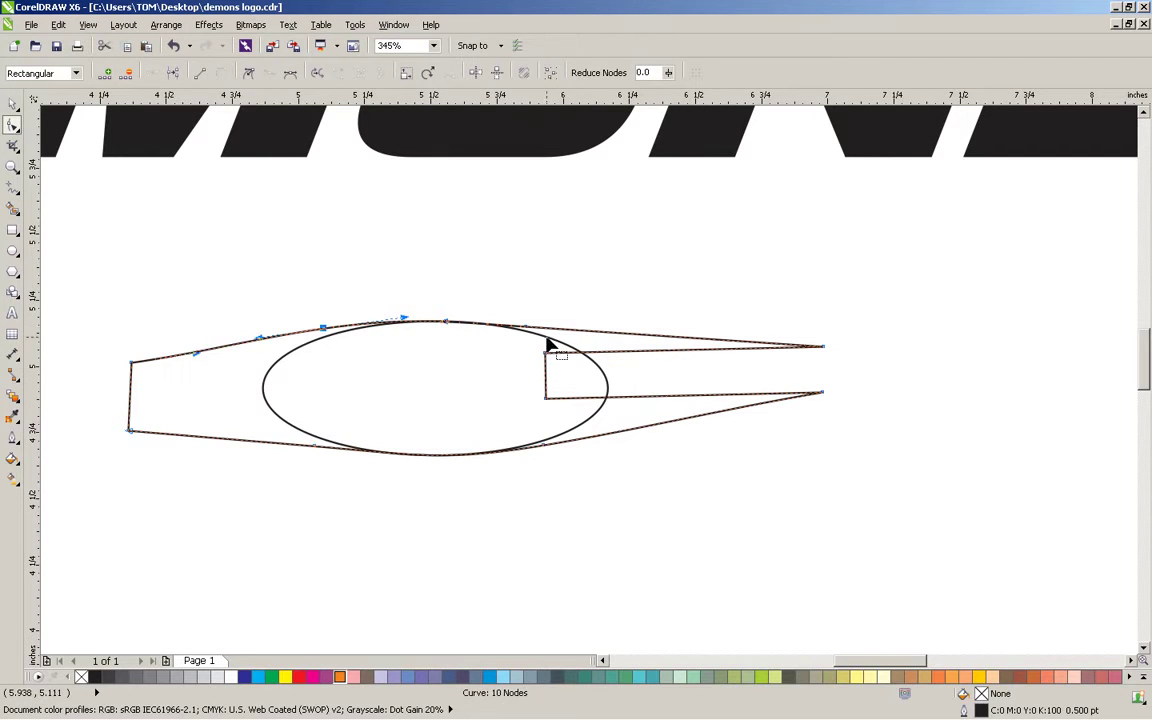
- Bend the long edges of both tail prongs into smooth curves bowing toward the gap between them
{"action": "left_click", "coordinate": [826, 348]}
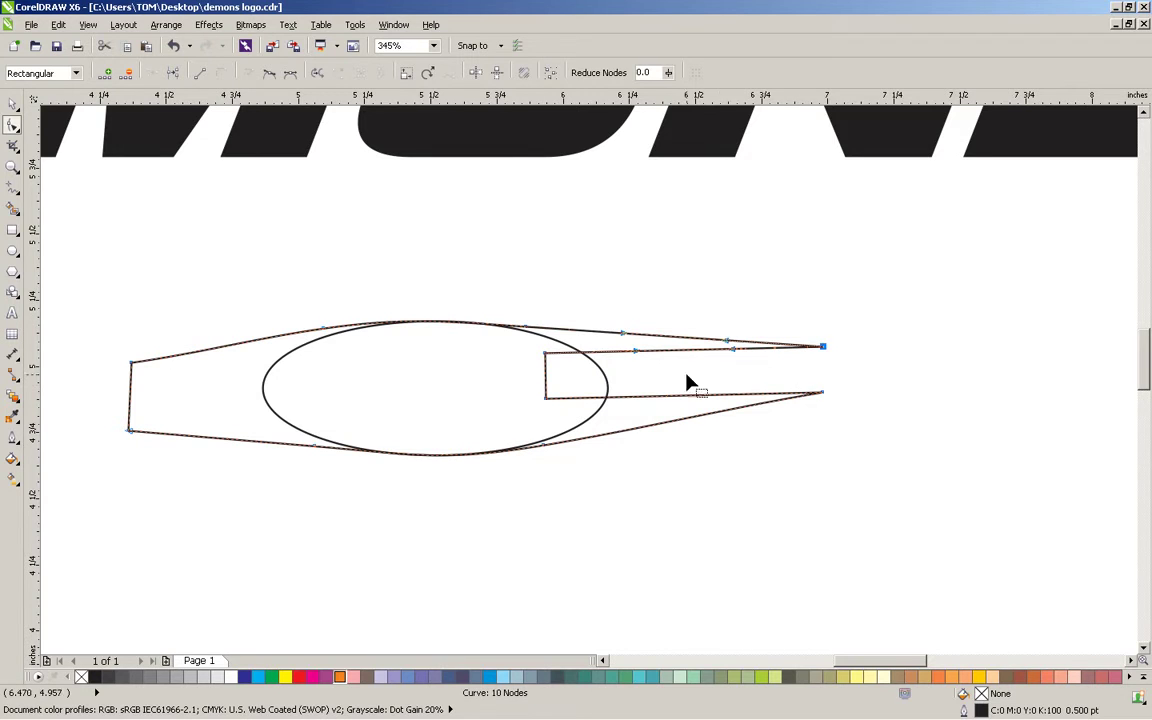
{"action": "left_click_drag", "start_coordinate": [716, 350], "coordinate": [686, 344]}
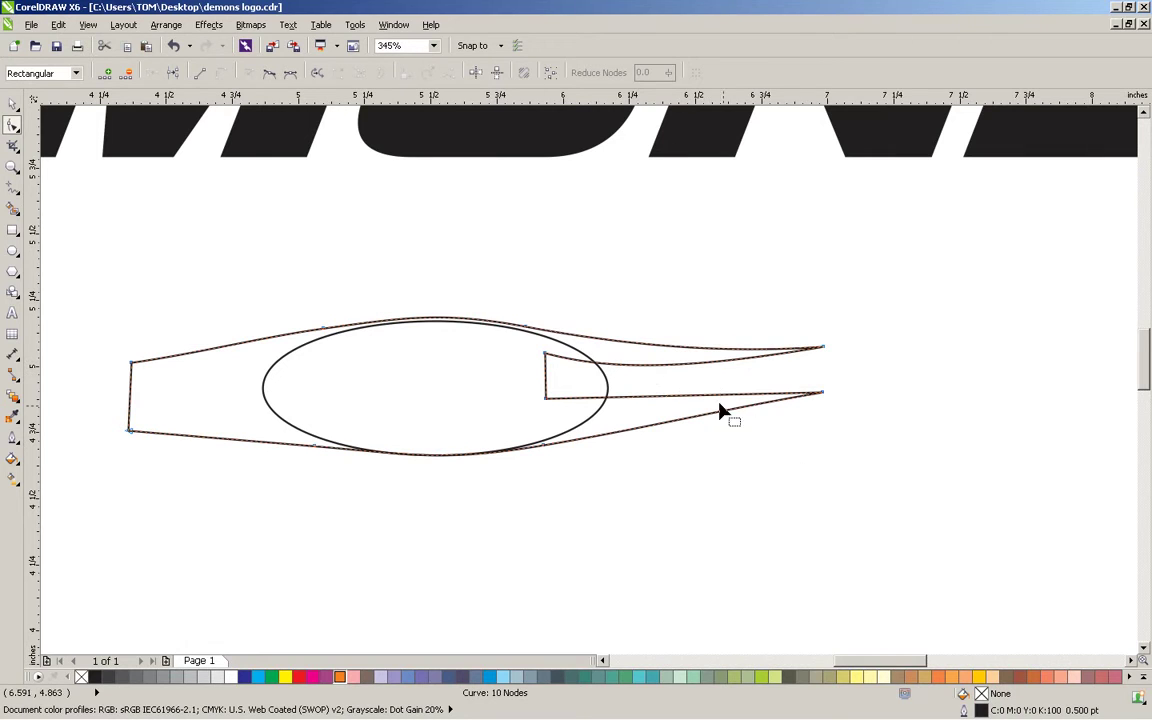
{"action": "left_click_drag", "start_coordinate": [731, 397], "coordinate": [705, 405]}
- Adjust the shape's shoulder nodes to follow the ellipse's edges more closely, and lower its upper-left corner to narrow the blunt end
{"action": "left_click", "coordinate": [545, 449]}
{"action": "left_click_drag", "start_coordinate": [545, 449], "coordinate": [540, 446]}
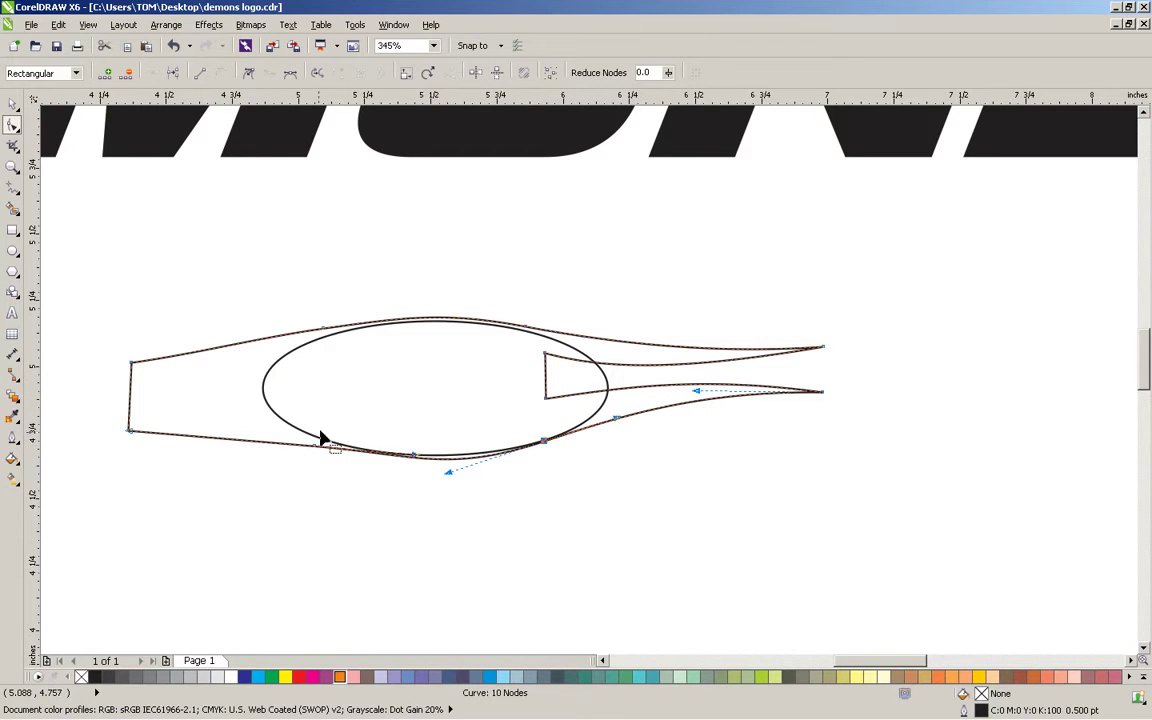
{"action": "left_click_drag", "start_coordinate": [314, 450], "coordinate": [285, 442]}
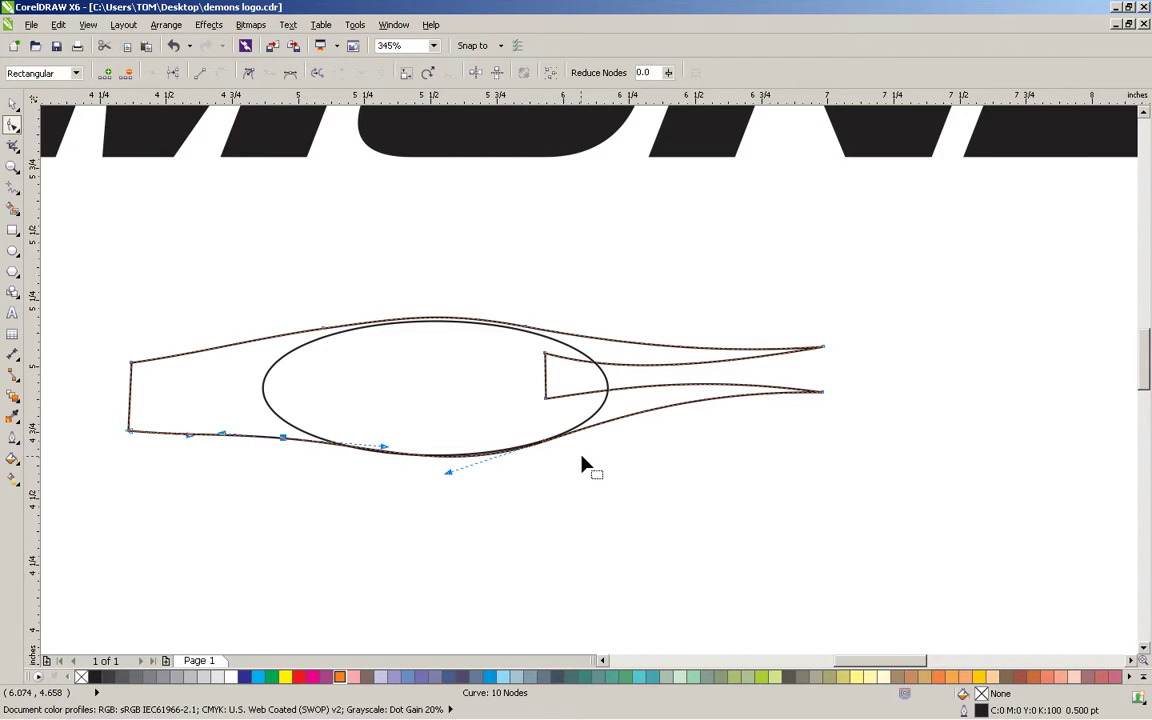
{"action": "left_click", "coordinate": [545, 446]}
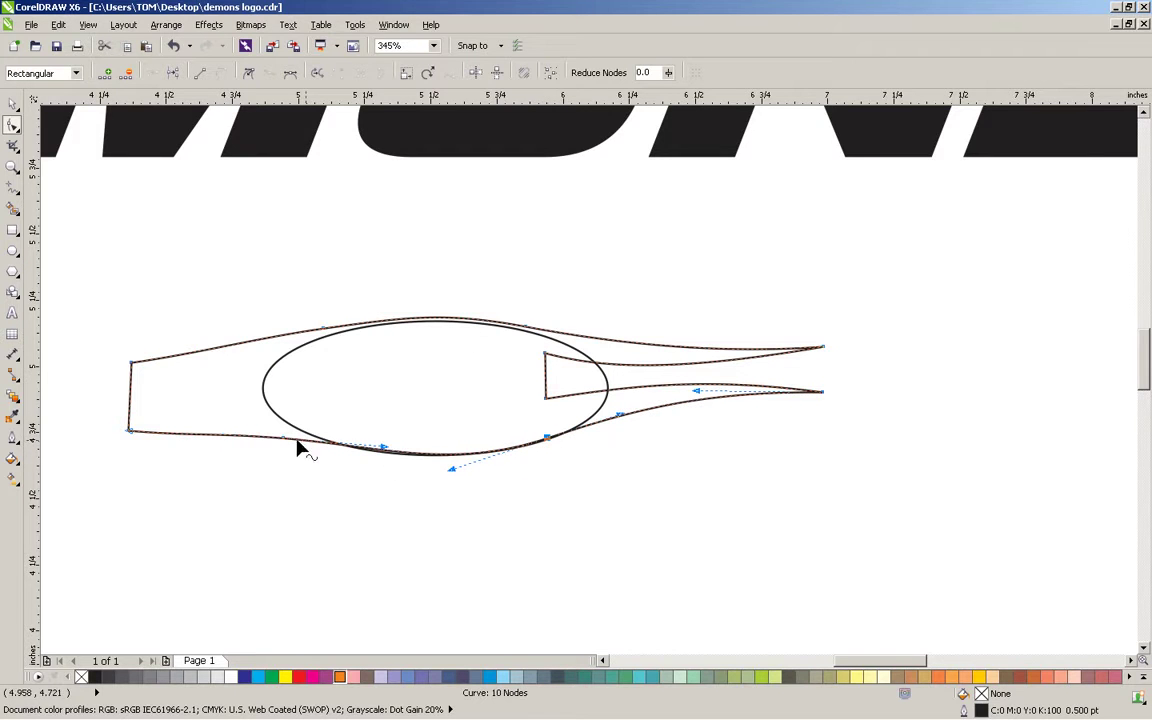
{"action": "left_click_drag", "start_coordinate": [129, 364], "coordinate": [131, 377]}
{"action": "left_click_drag", "start_coordinate": [327, 334], "coordinate": [256, 347]}
- Extend the gap between the prongs toward the blunt end by moving its two inner nodes, and curve the segment joining them into a rounded end
{"action": "left_click_drag", "start_coordinate": [527, 337], "coordinate": [487, 347]}
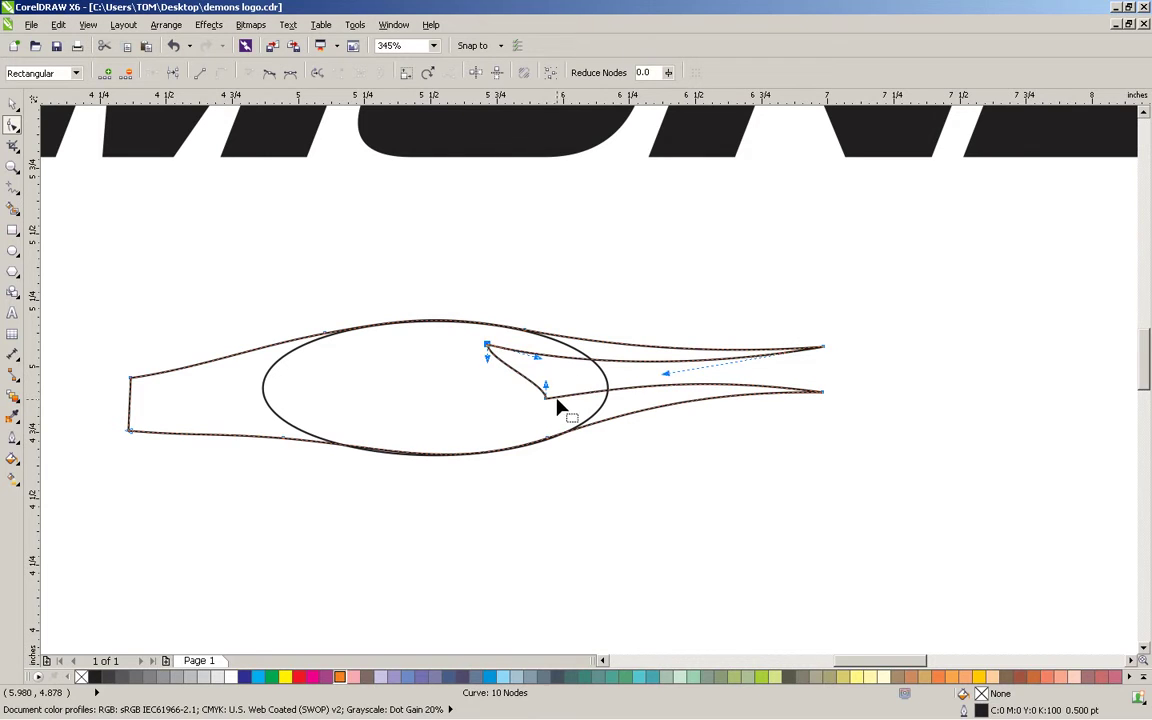
{"action": "left_click_drag", "start_coordinate": [546, 392], "coordinate": [437, 420]}
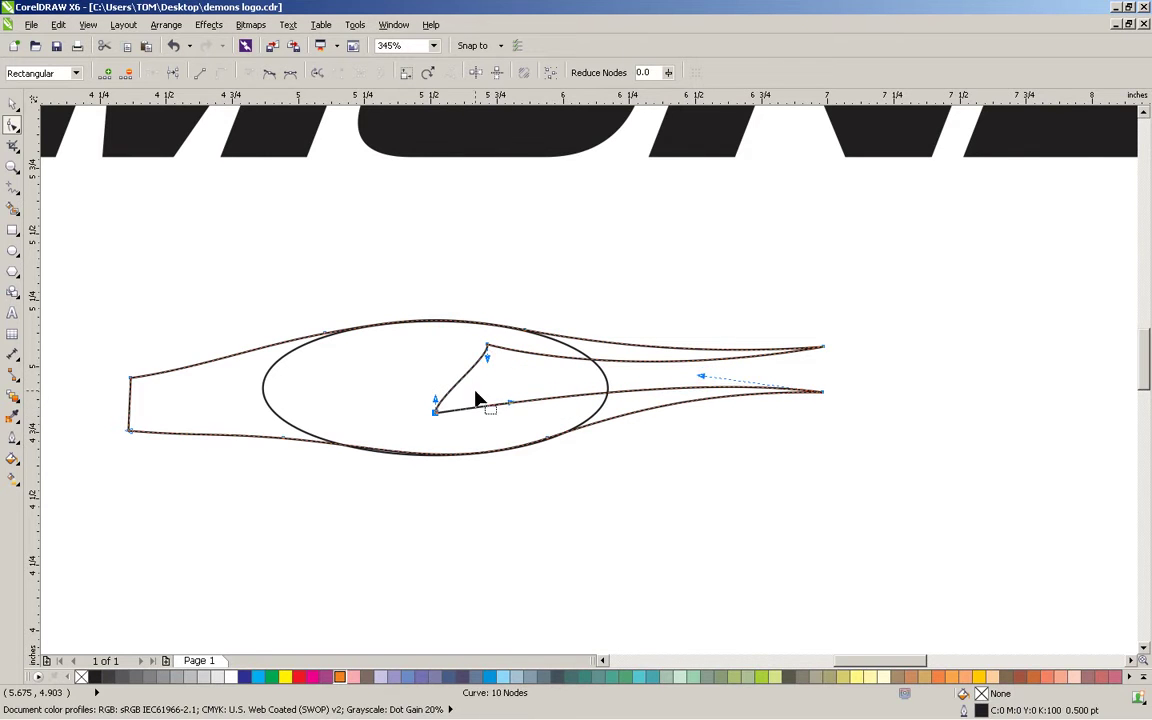
{"action": "left_click_drag", "start_coordinate": [490, 366], "coordinate": [372, 343]}
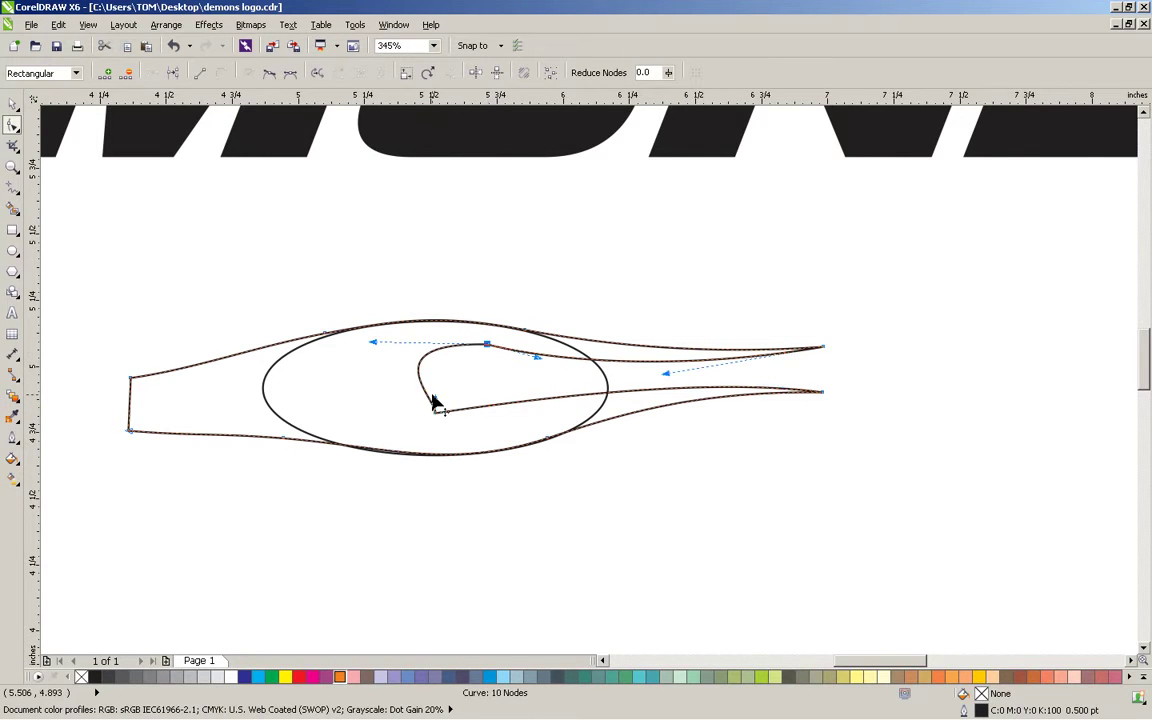
{"action": "mouse_move", "coordinate": [436, 401]}
{"action": "left_mouse_down"}
{"action": "mouse_move", "coordinate": [390, 405]}
{"action": "mouse_move", "coordinate": [456, 411]}
{"action": "mouse_move", "coordinate": [370, 403]}
{"action": "left_mouse_up"}
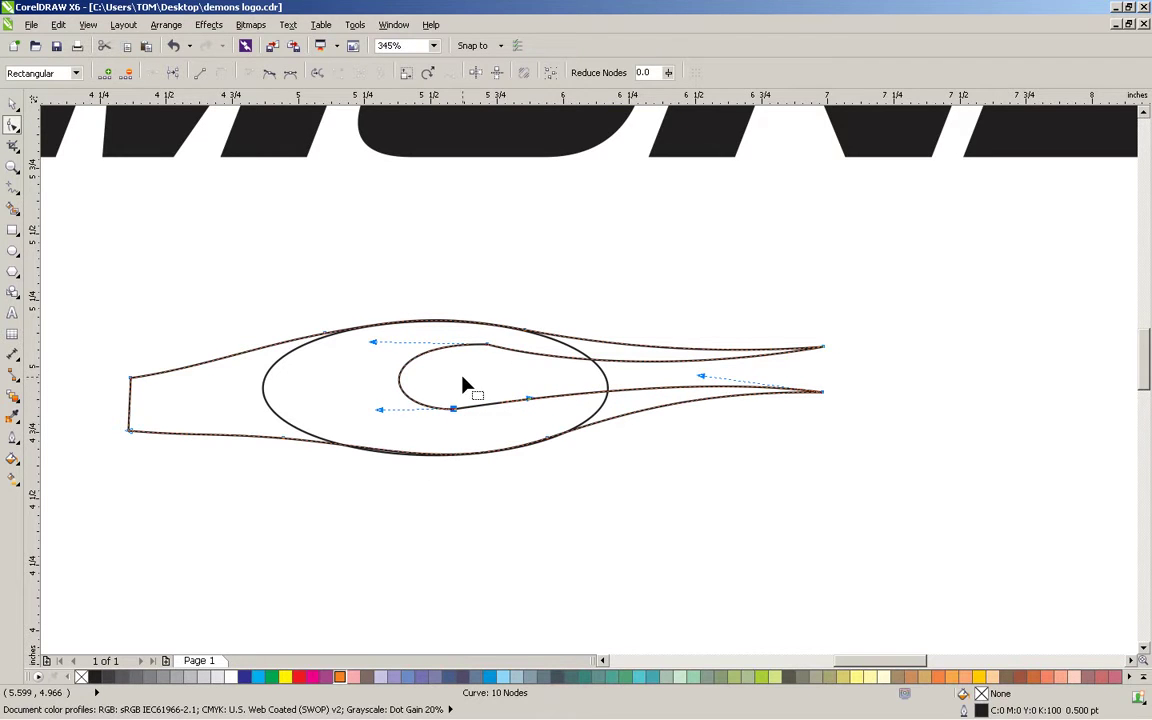
- Copy the ellipse guide and shrink the copy to about 0.671 by 0.248 inches over the rounded end of the prong gap
{"action": "left_click", "coordinate": [14, 106]}
{"action": "left_click", "coordinate": [549, 318]}
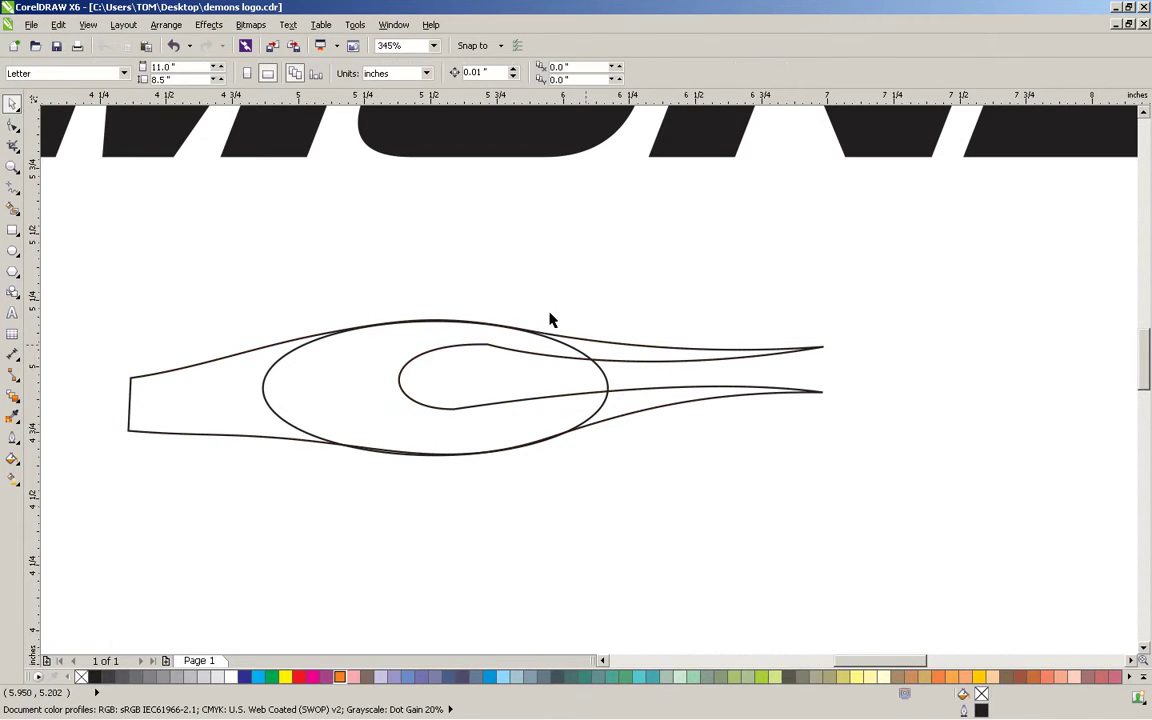
{"action": "left_click", "coordinate": [609, 388]}
{"action": "left_click_drag", "start_coordinate": [609, 388], "coordinate": [584, 355]}
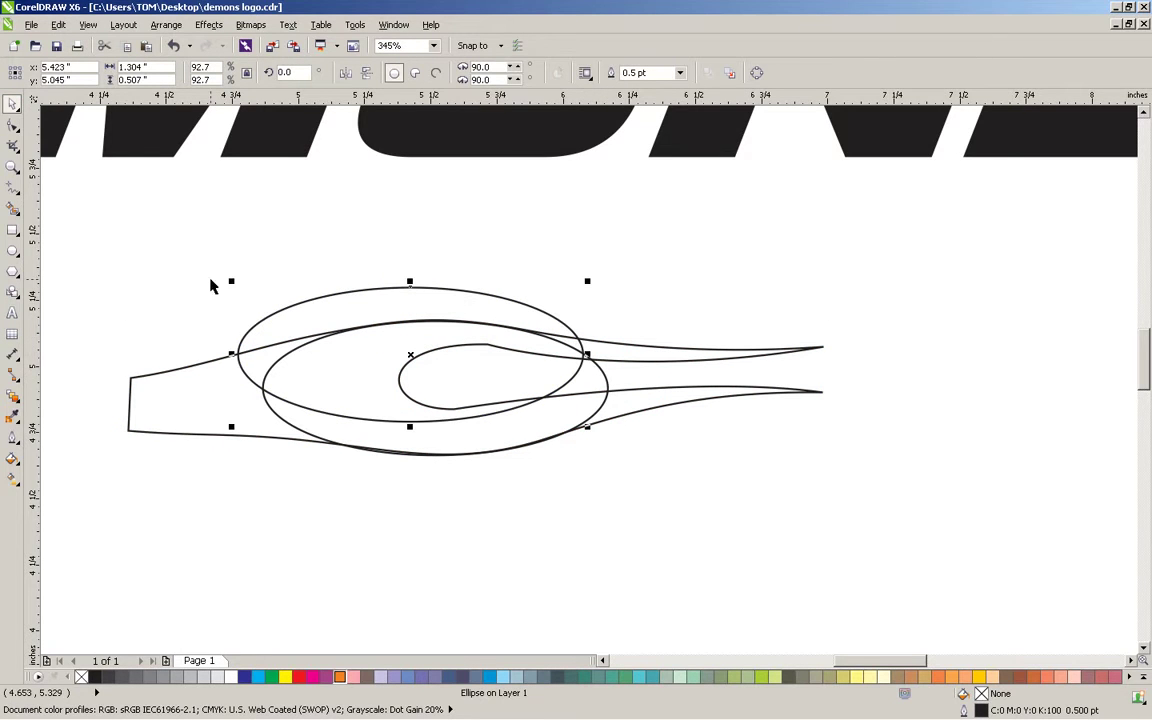
{"action": "left_click_drag", "start_coordinate": [232, 282], "coordinate": [369, 334]}
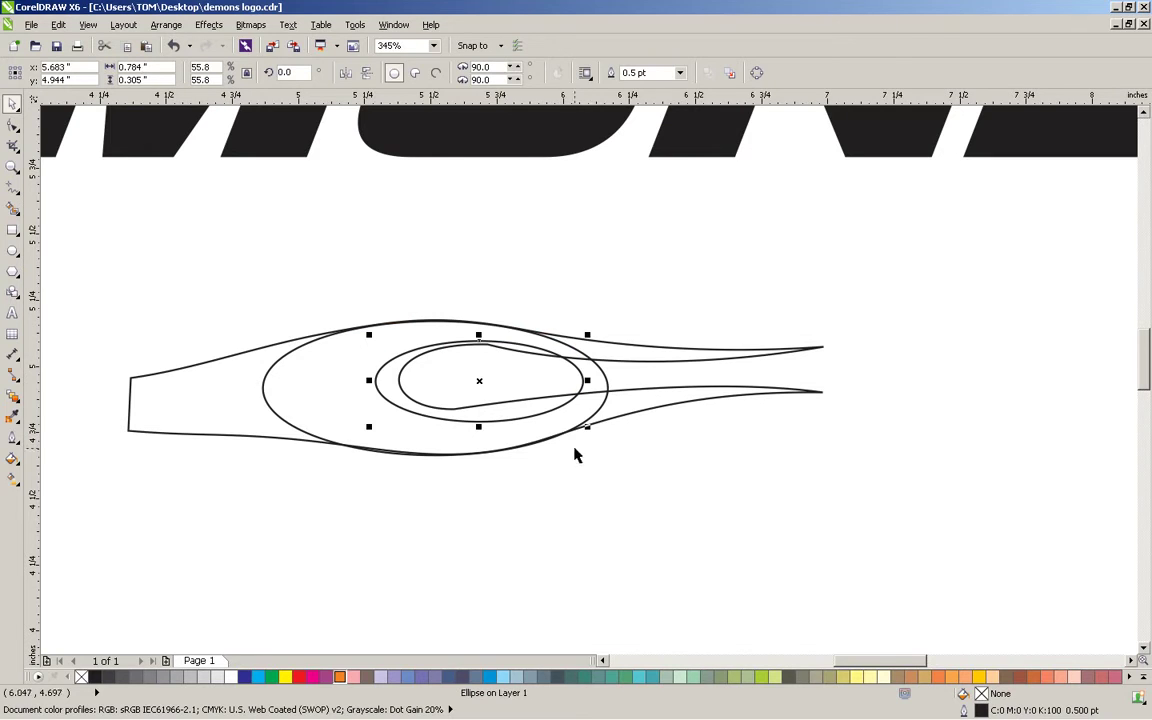
{"action": "left_click_drag", "start_coordinate": [587, 427], "coordinate": [562, 410]}
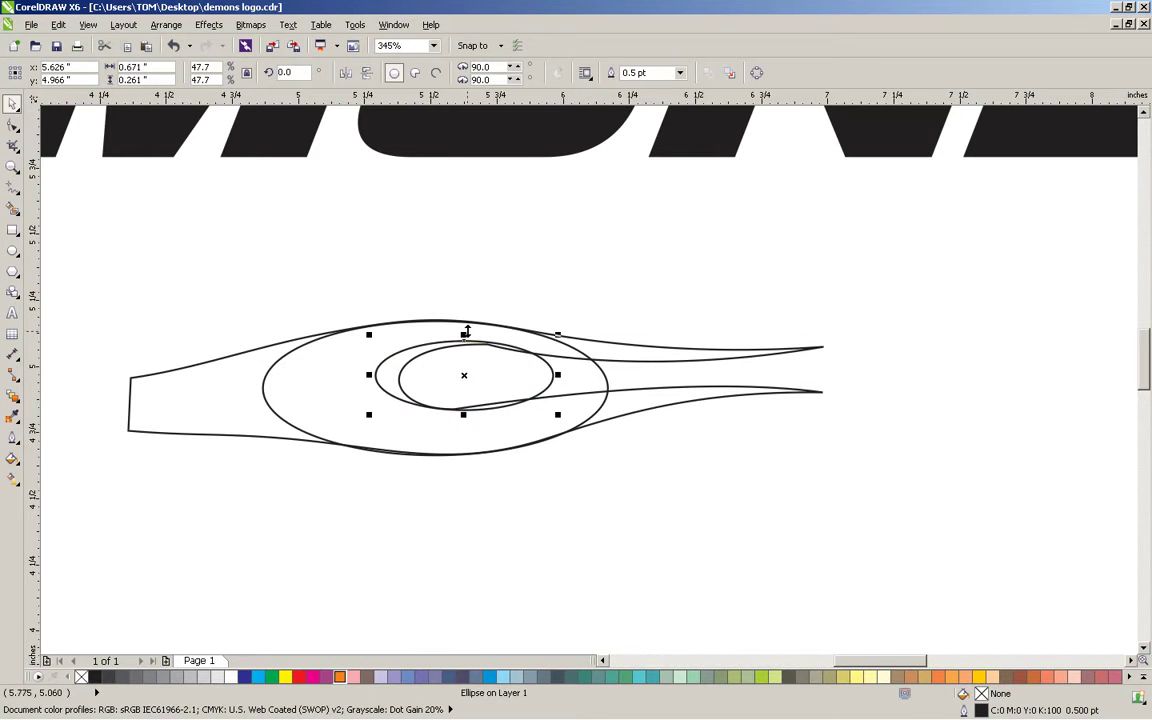
{"action": "left_click_drag", "start_coordinate": [463, 335], "coordinate": [463, 338]}
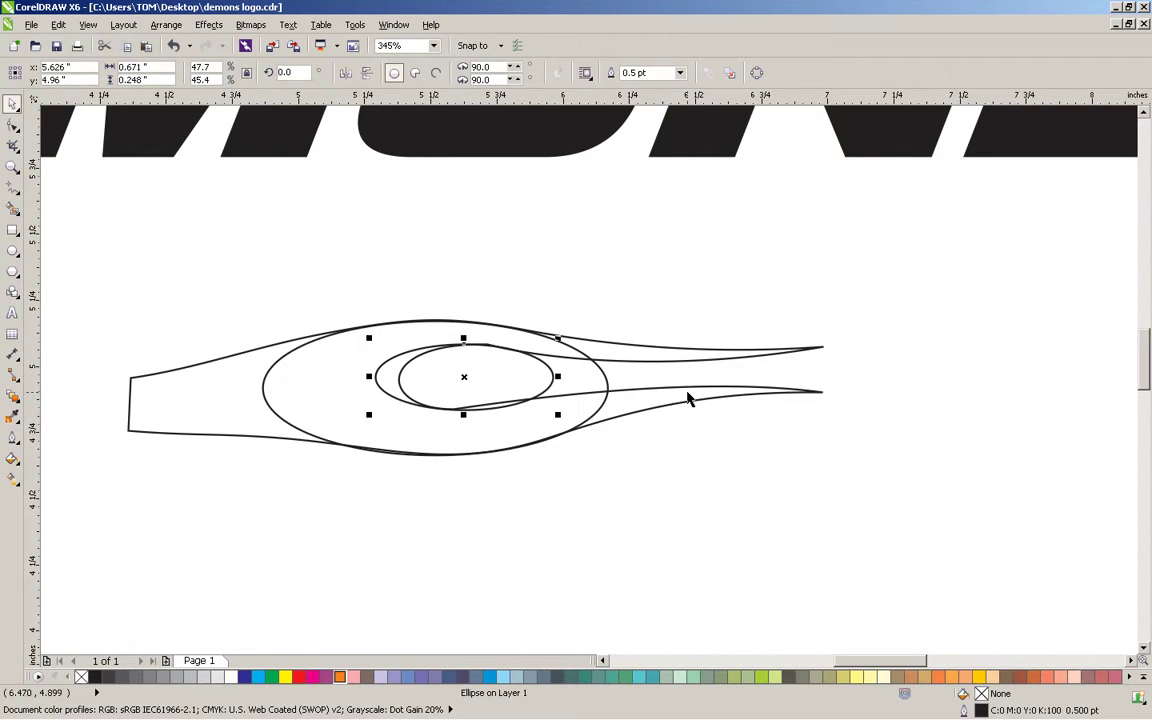
- Trim the tail shape with the small ellipse and delete the small ellipse
{"action": "left_click", "coordinate": [675, 395], "text": "shift"}
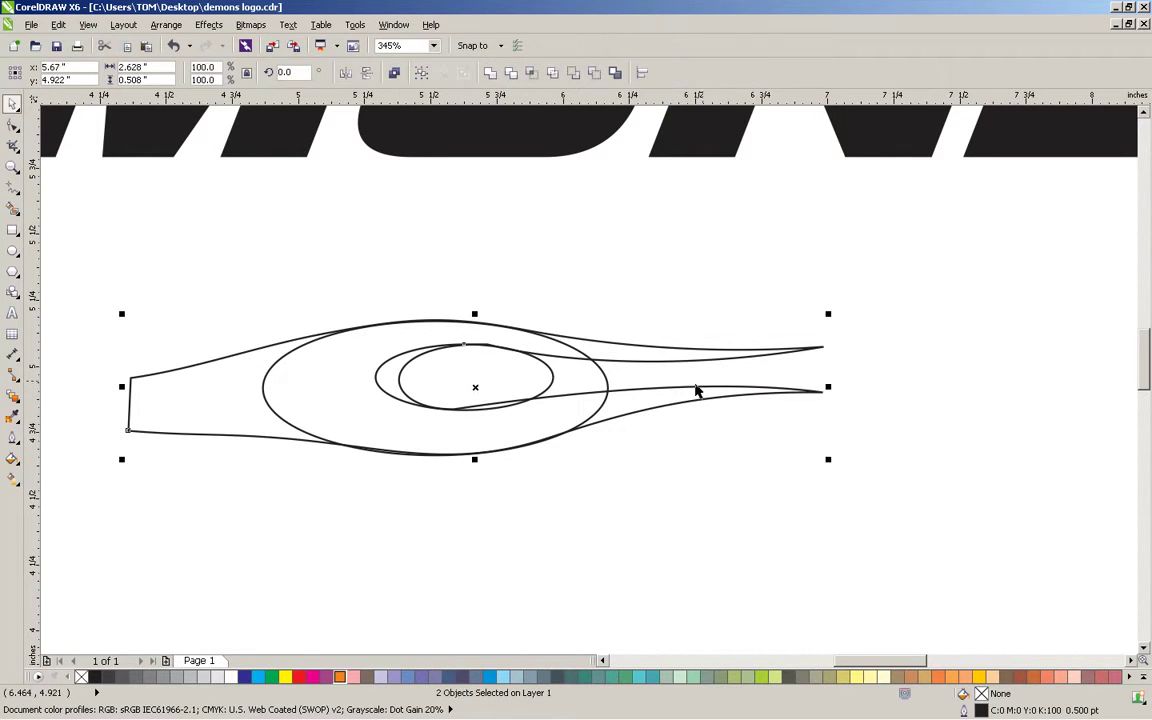
{"action": "left_click", "coordinate": [509, 74]}
{"action": "left_click", "coordinate": [552, 381]}
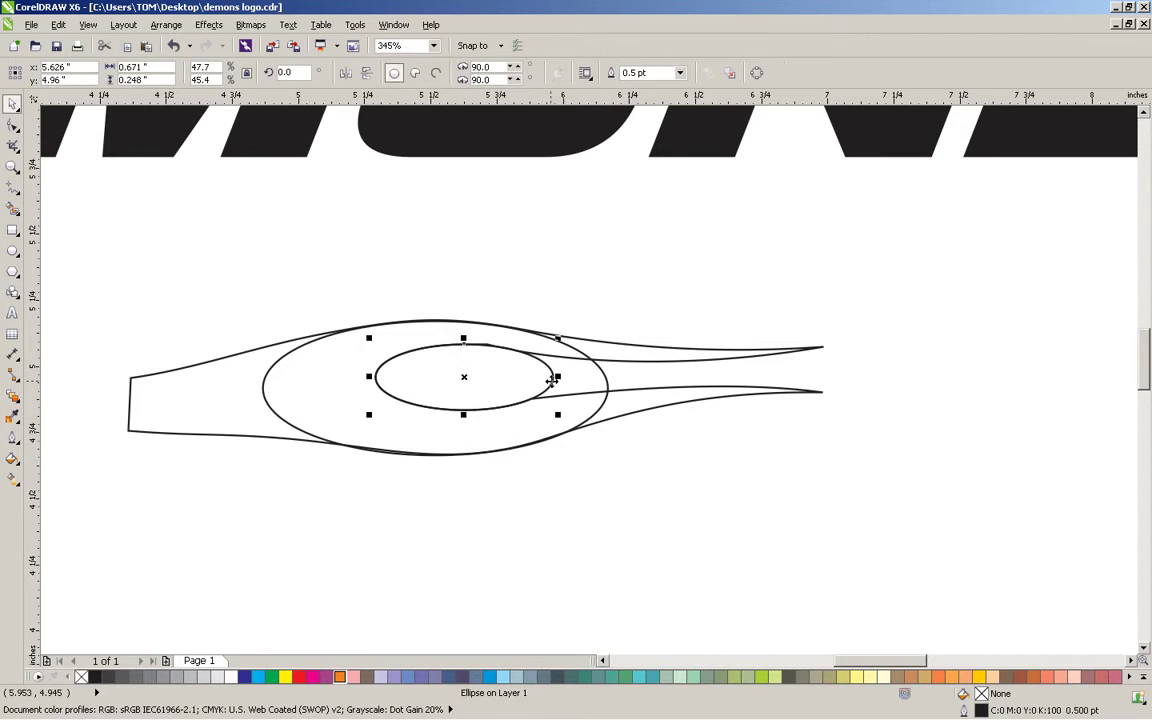
{"action": "left_click", "coordinate": [555, 387]}
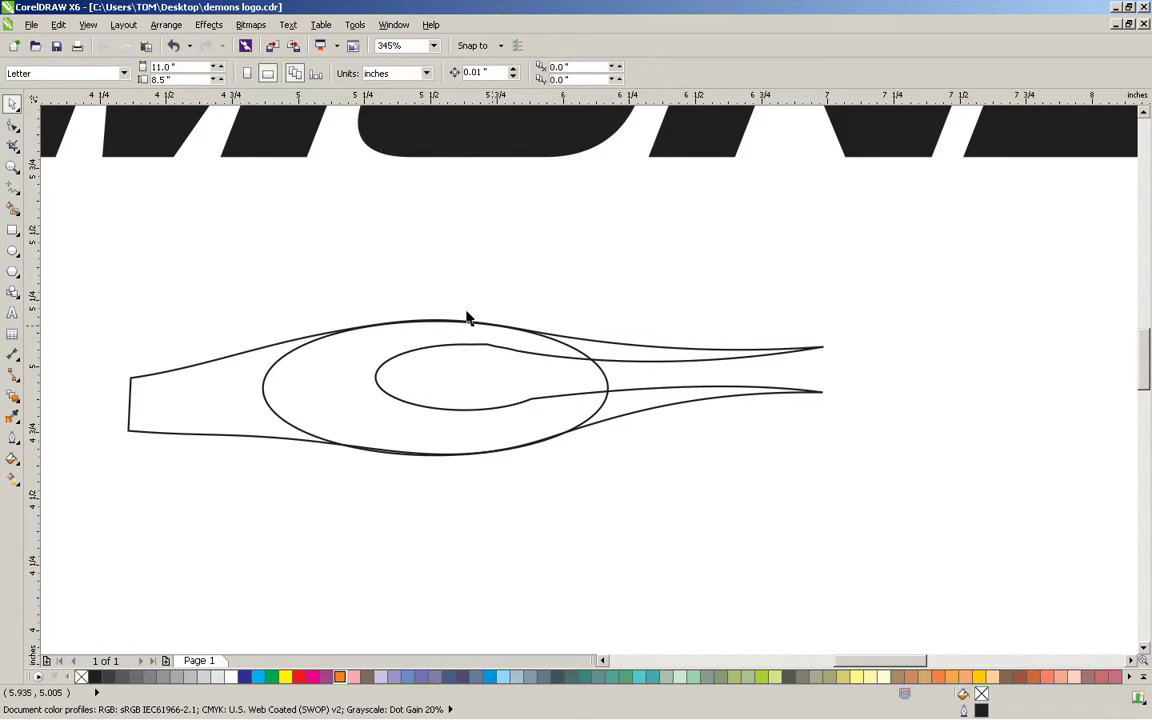
- Smooth the cutout's joins with both prongs by adding nodes beside them and deleting the surplus nodes at the joins
{"action": "left_click", "coordinate": [565, 400]}
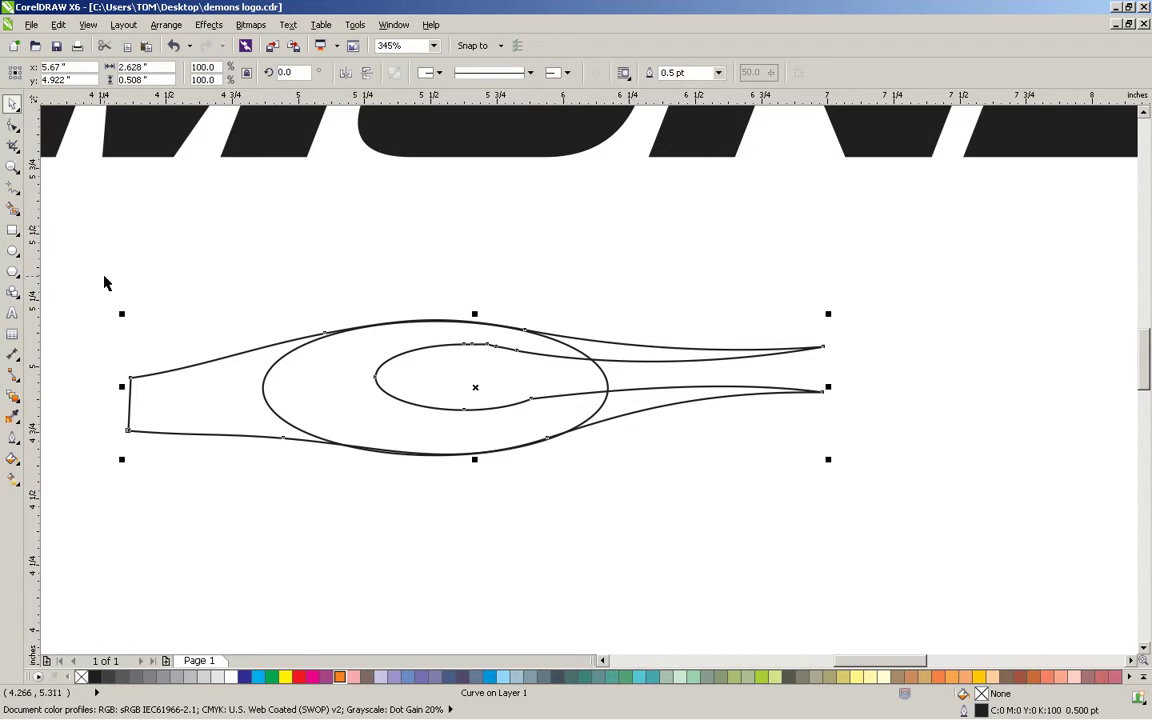
{"action": "left_click", "coordinate": [12, 126]}
{"action": "double_click", "coordinate": [565, 360]}
{"action": "double_click", "coordinate": [445, 350]}
{"action": "left_click_drag", "start_coordinate": [444, 292], "coordinate": [524, 366]}
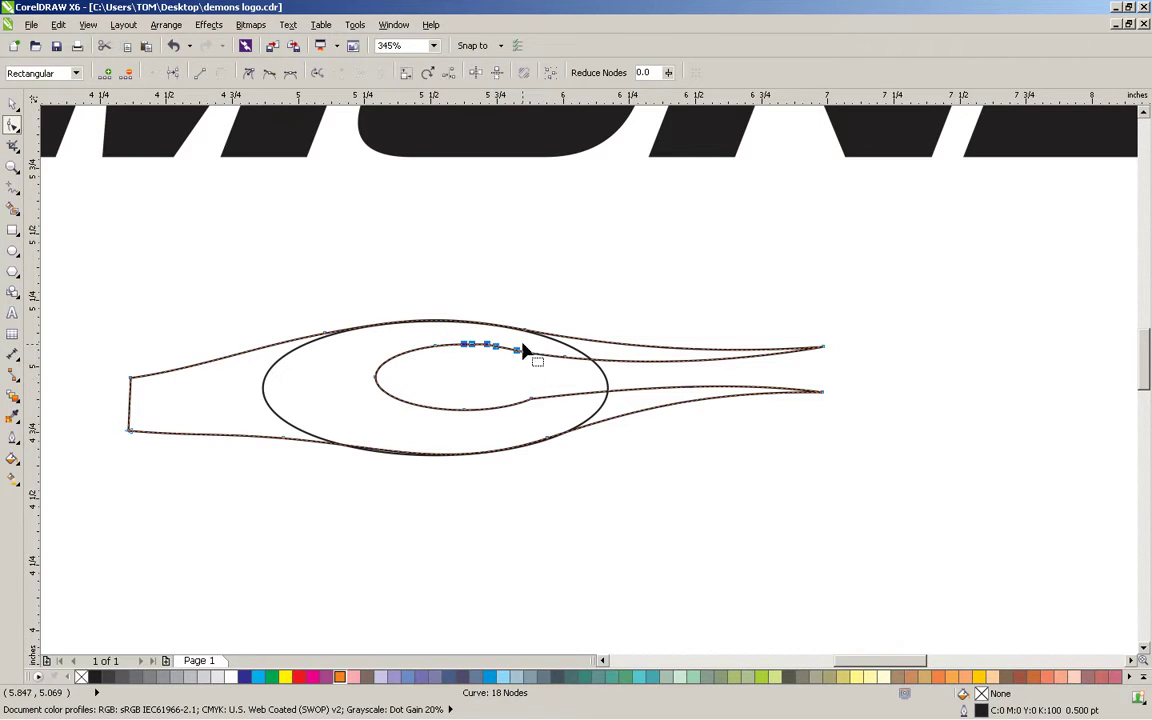
{"action": "key", "text": "Delete"}
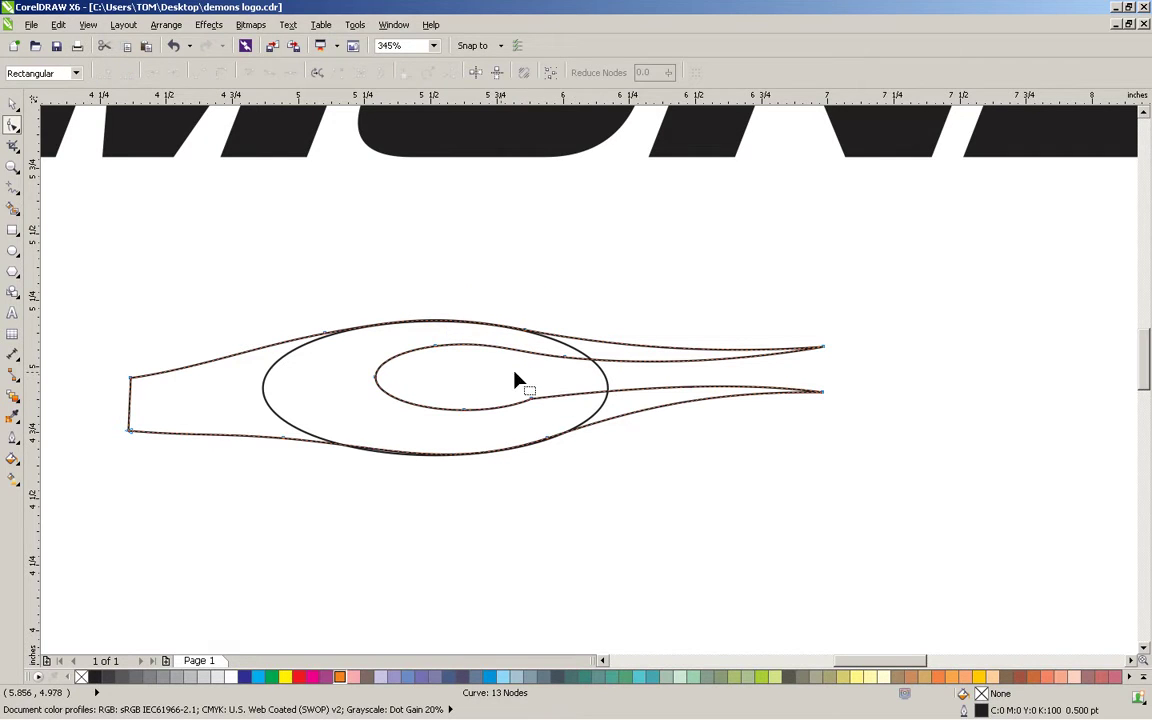
{"action": "double_click", "coordinate": [581, 393]}
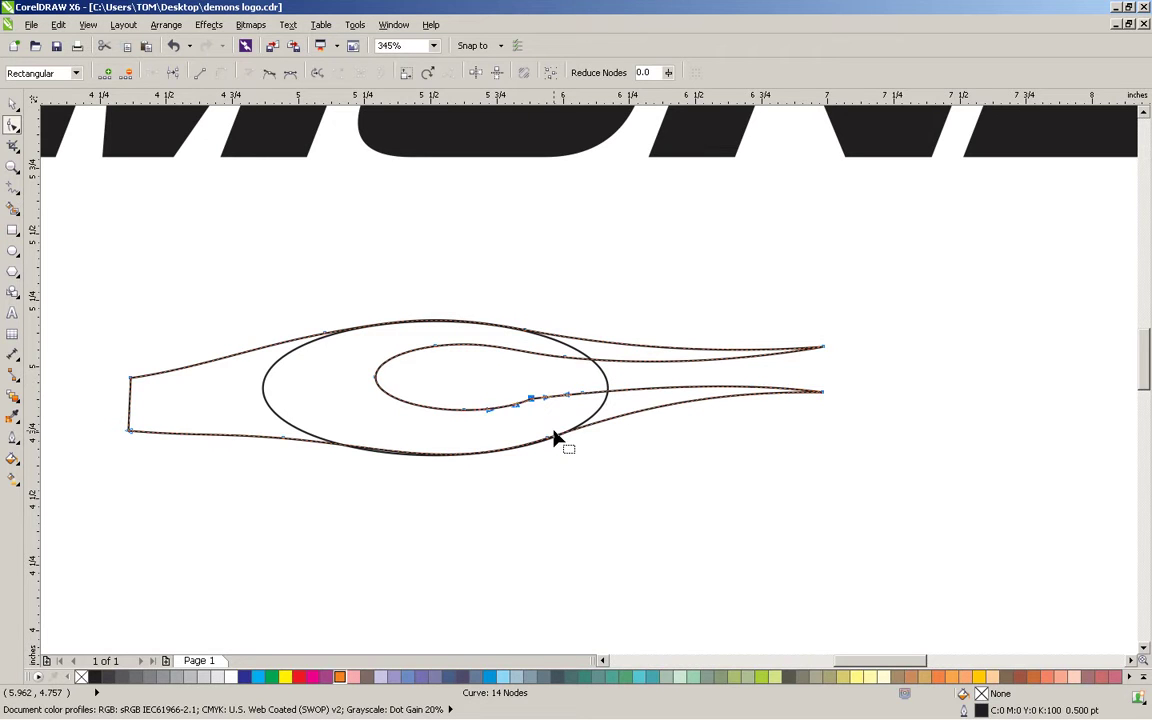
{"action": "key", "text": "Delete"}
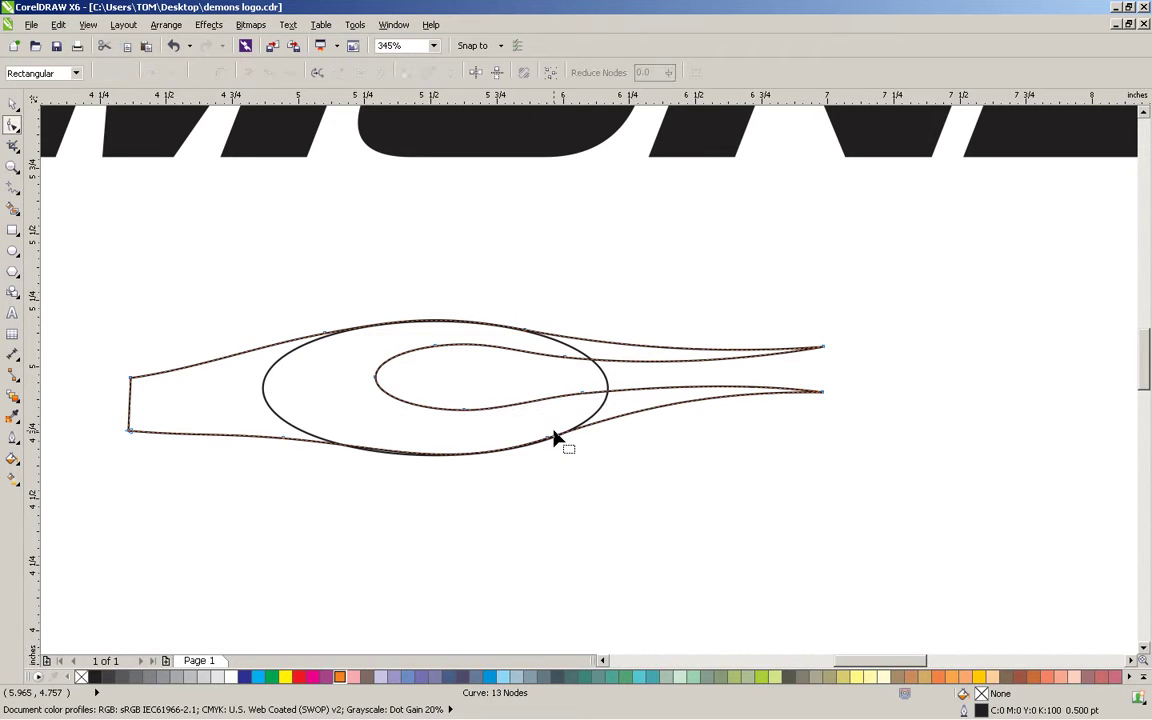
- Lower the bottom edge of the cutout and replace its upper node with a new one closer to the upper prong
{"action": "left_click", "coordinate": [463, 412]}
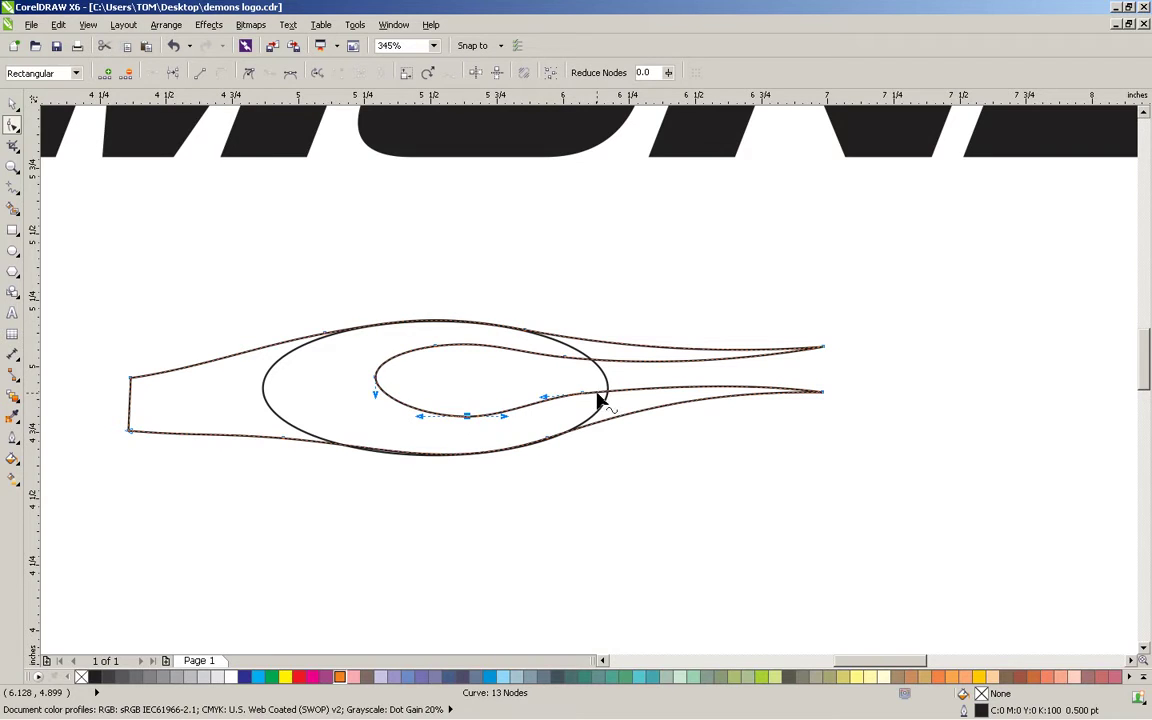
{"action": "left_click_drag", "start_coordinate": [587, 400], "coordinate": [604, 401]}
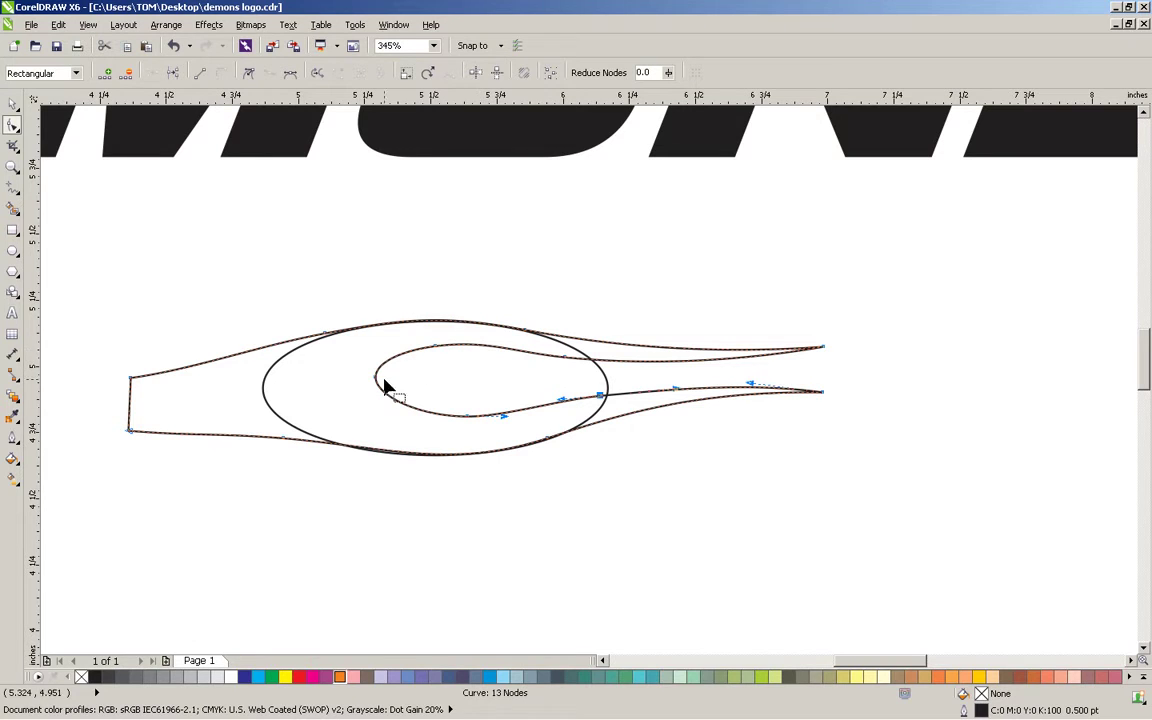
{"action": "double_click", "coordinate": [506, 350]}
{"action": "key", "text": "Delete"}
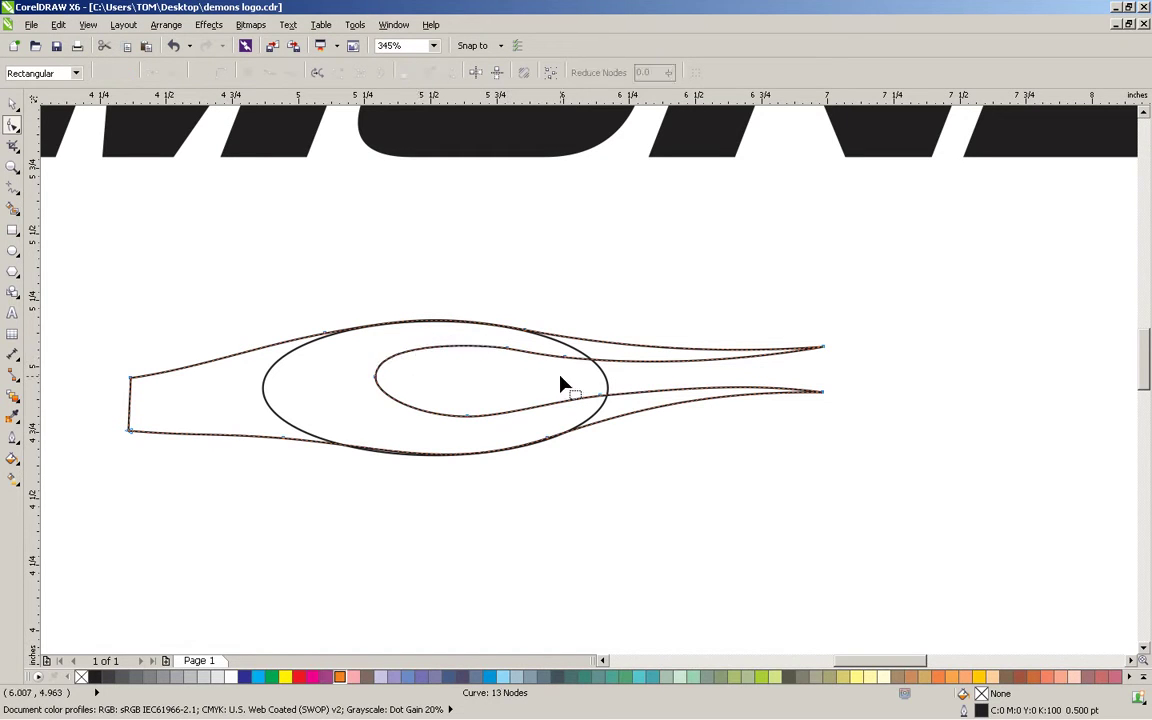
- Refine the cutout's rounded end by nudging its upper and end nodes, and slightly lower the node at the upper prong's inner edge
{"action": "left_click_drag", "start_coordinate": [510, 356], "coordinate": [483, 352]}
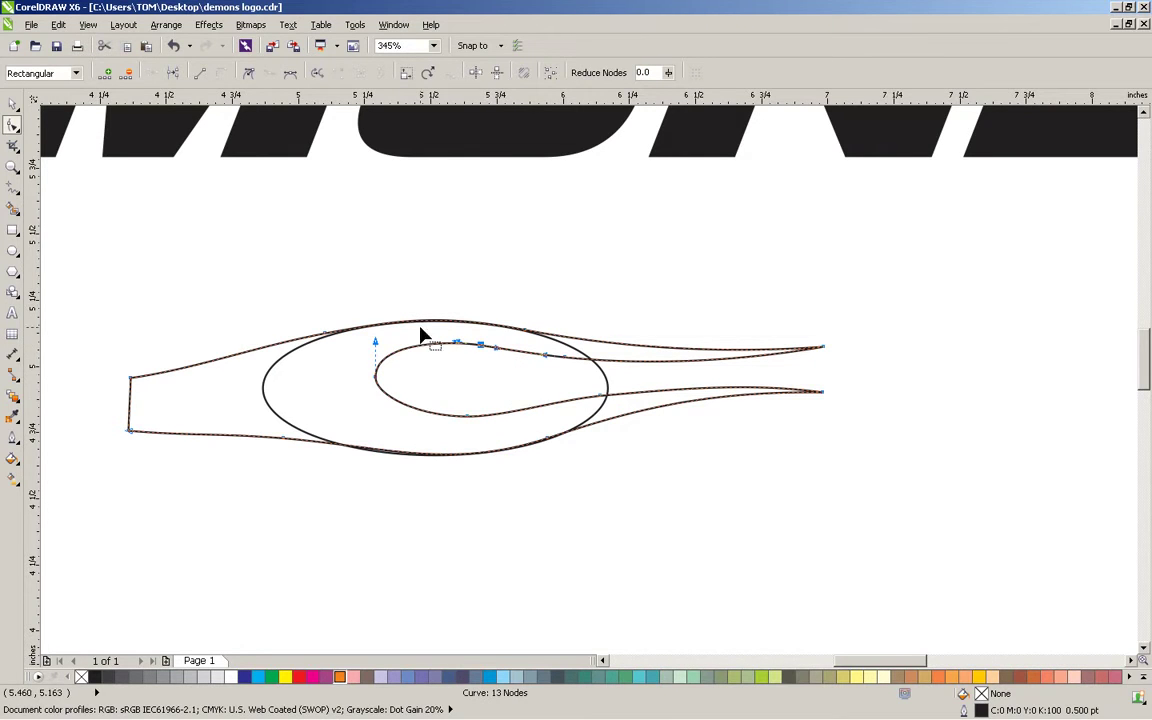
{"action": "left_click_drag", "start_coordinate": [360, 290], "coordinate": [500, 392]}
{"action": "left_click_drag", "start_coordinate": [480, 346], "coordinate": [485, 349]}
{"action": "left_click", "coordinate": [566, 360]}
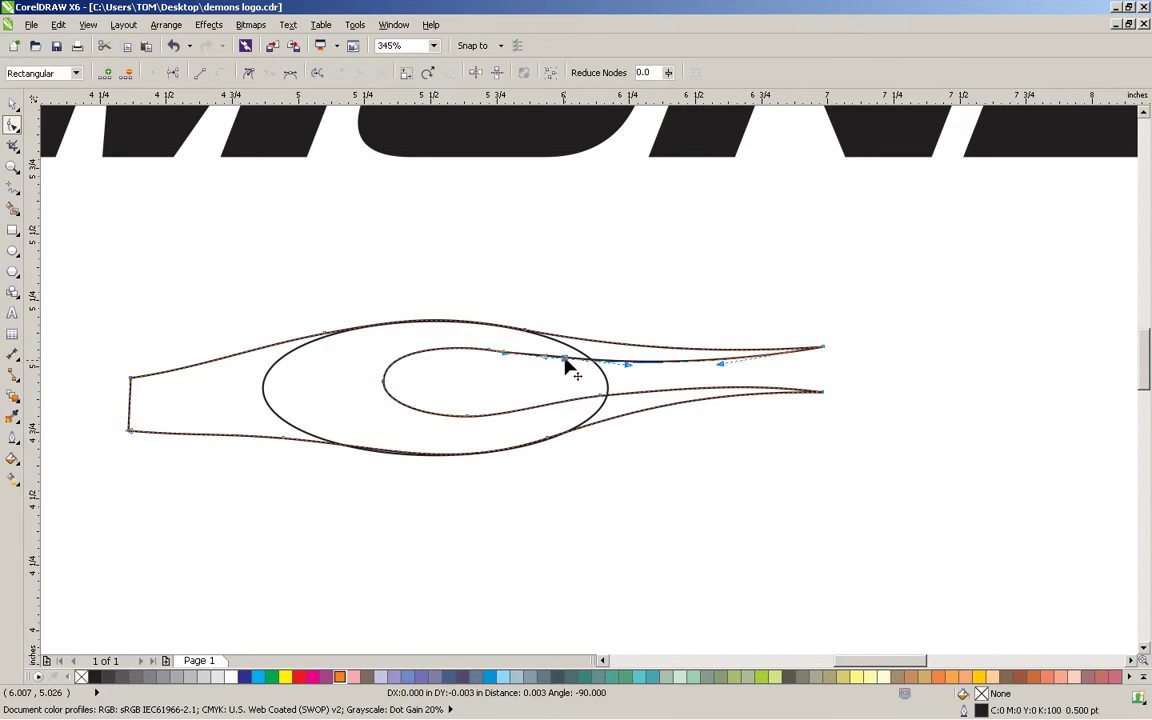
{"action": "left_click", "coordinate": [507, 393]}
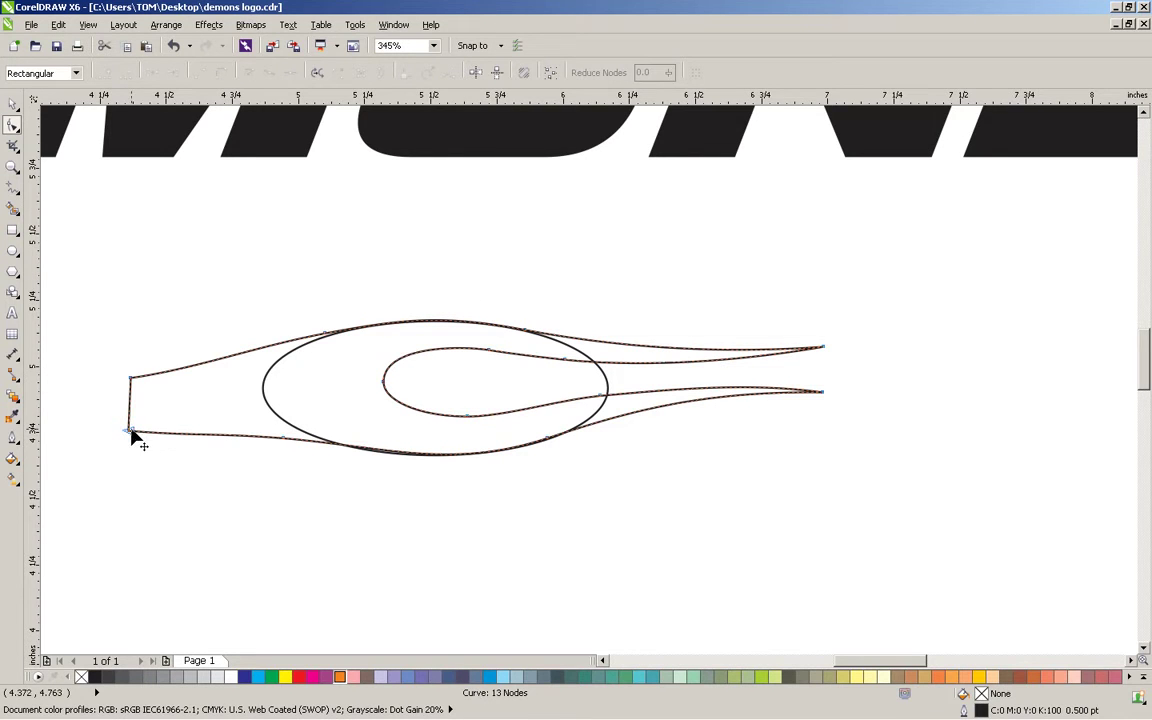
- Raise the lower corner of the blunt end and adjust the lower shoulder node so the edge flows smoothly into the body
{"action": "left_click_drag", "start_coordinate": [133, 431], "coordinate": [228, 440]}
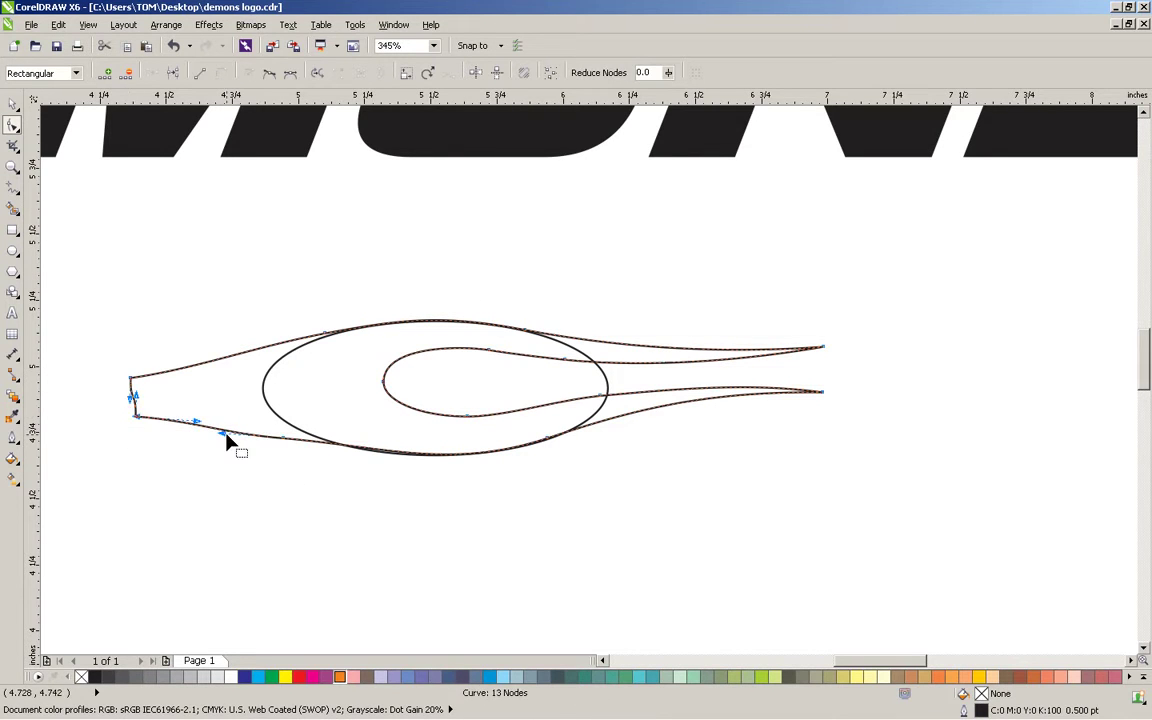
{"action": "left_click", "coordinate": [283, 442]}
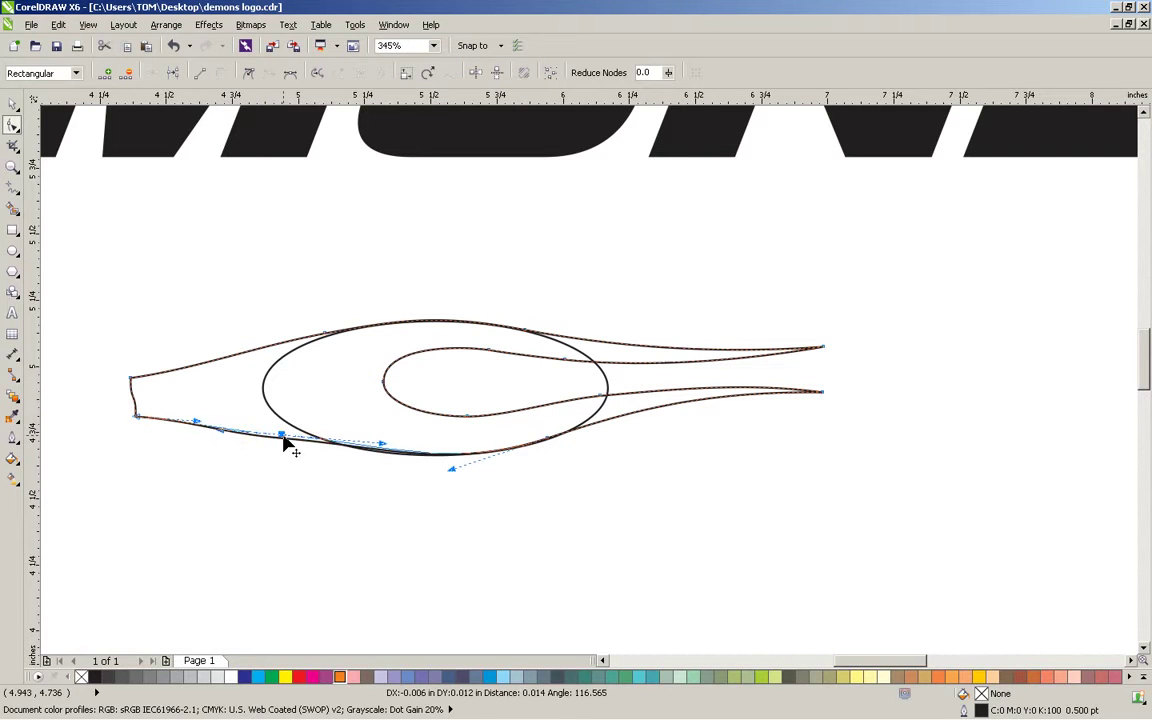
{"action": "left_click_drag", "start_coordinate": [384, 442], "coordinate": [380, 453]}
- Delete the ellipse guide from around the tail shape
{"action": "left_click", "coordinate": [12, 103]}
{"action": "left_click", "coordinate": [12, 166]}
{"action": "right_click", "coordinate": [799, 613]}
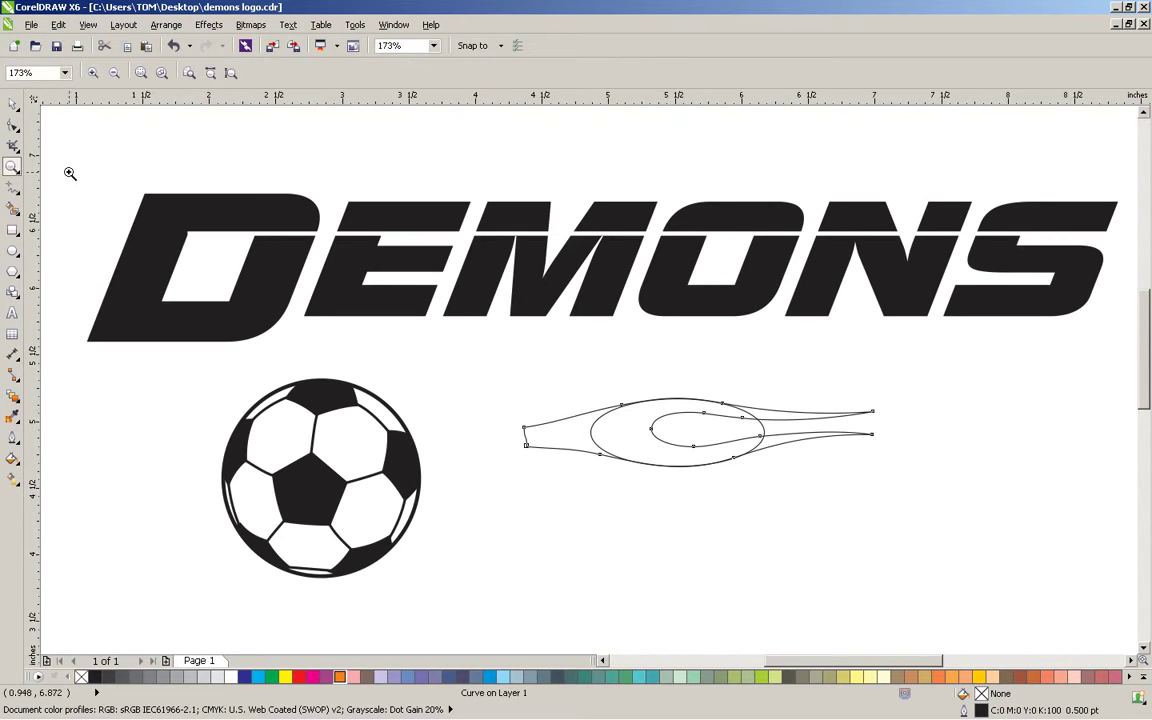
{"action": "left_click", "coordinate": [12, 103]}
{"action": "left_click", "coordinate": [818, 478]}
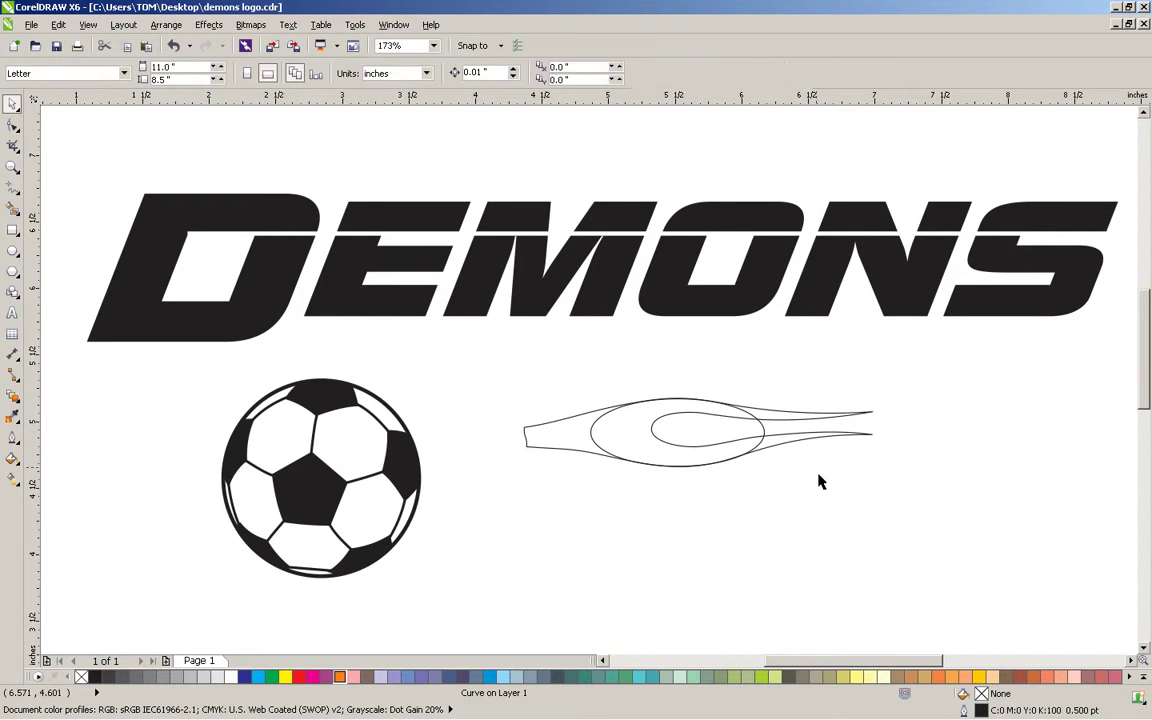
{"action": "left_click", "coordinate": [763, 432]}
{"action": "key", "text": "Delete"}
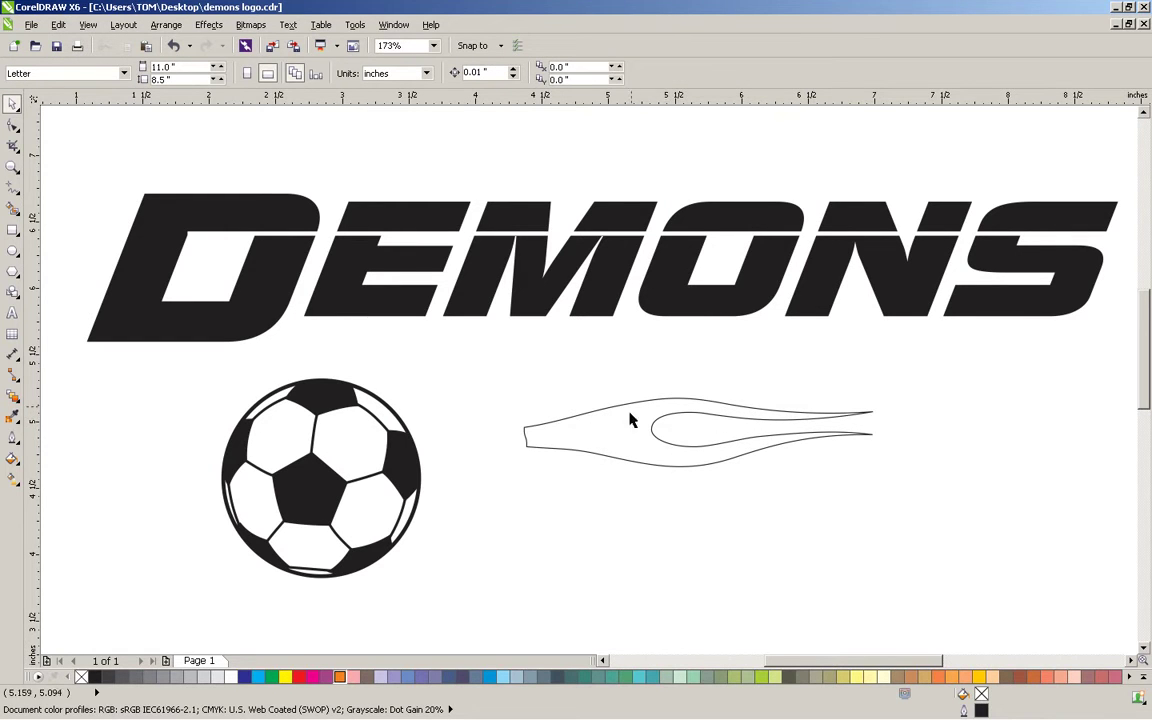
- Bow the upper edge of the tail's neck inward and slightly shorten the rounded end of the cutout
{"action": "left_click", "coordinate": [12, 124]}
{"action": "left_click", "coordinate": [586, 414]}
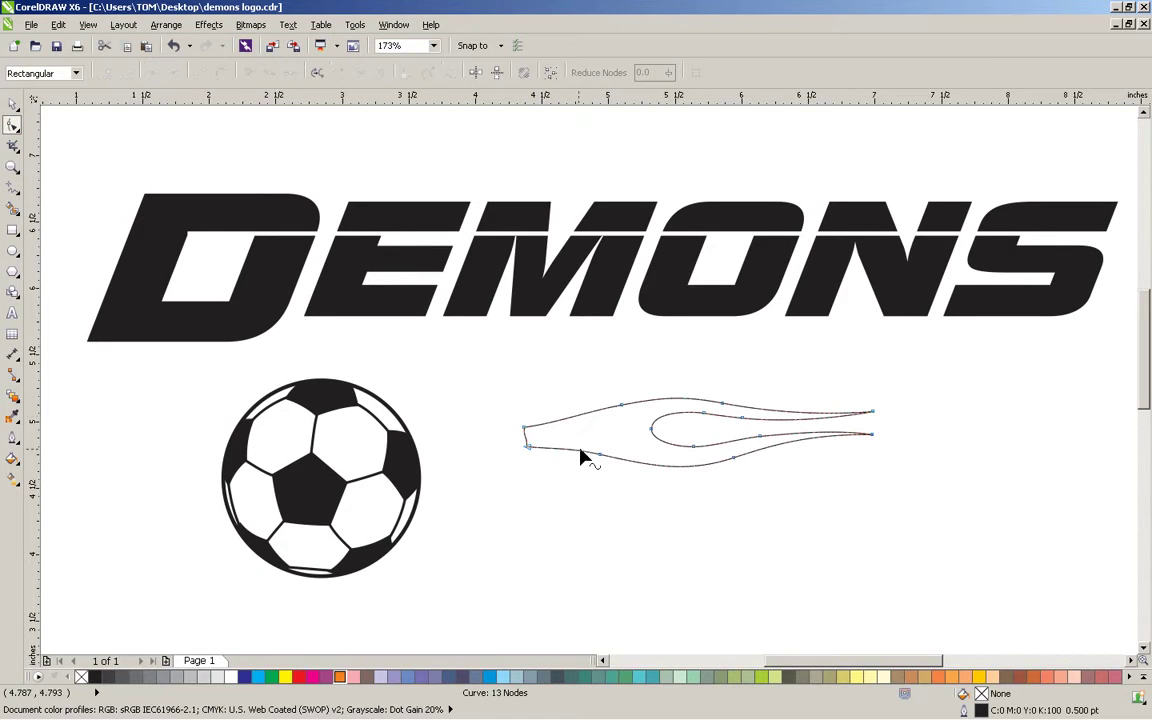
{"action": "left_click_drag", "start_coordinate": [553, 427], "coordinate": [568, 428]}
{"action": "left_click", "coordinate": [623, 406]}
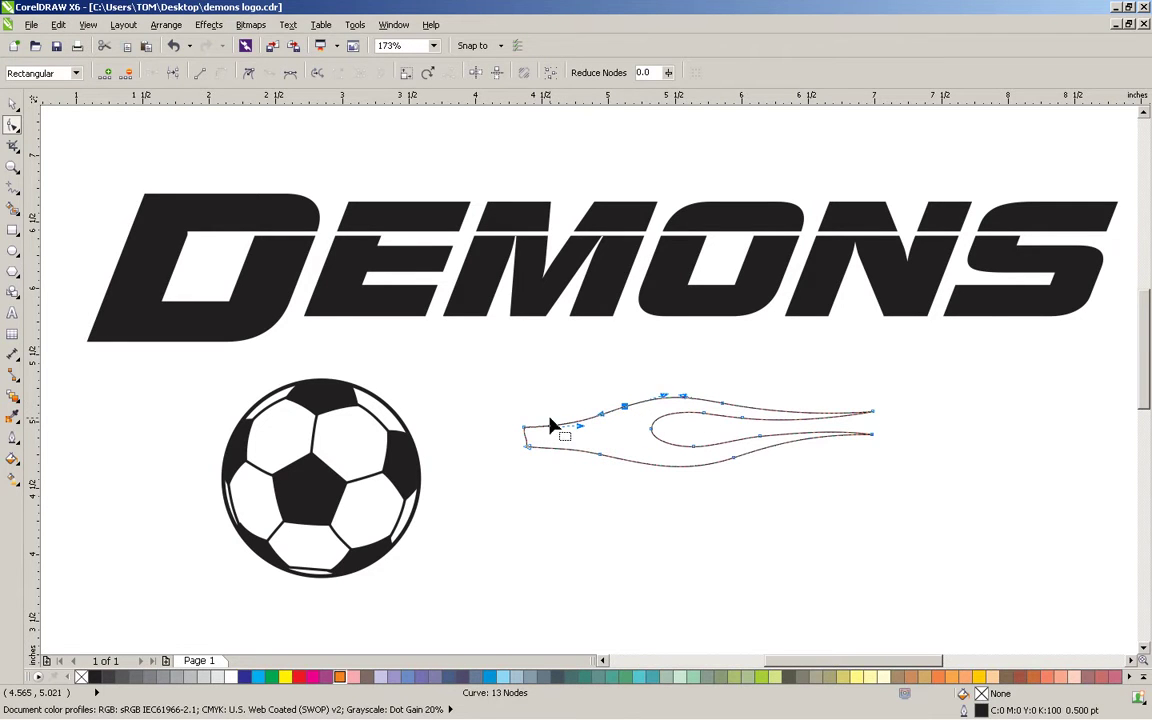
{"action": "left_click_drag", "start_coordinate": [658, 436], "coordinate": [653, 441]}
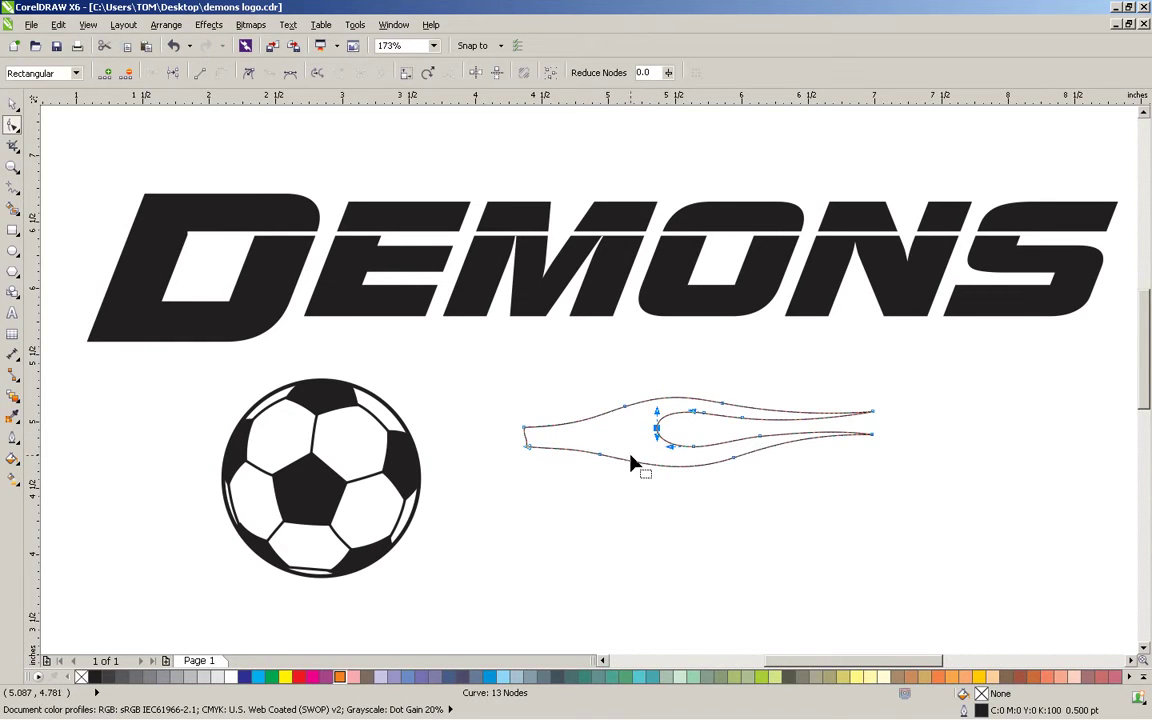
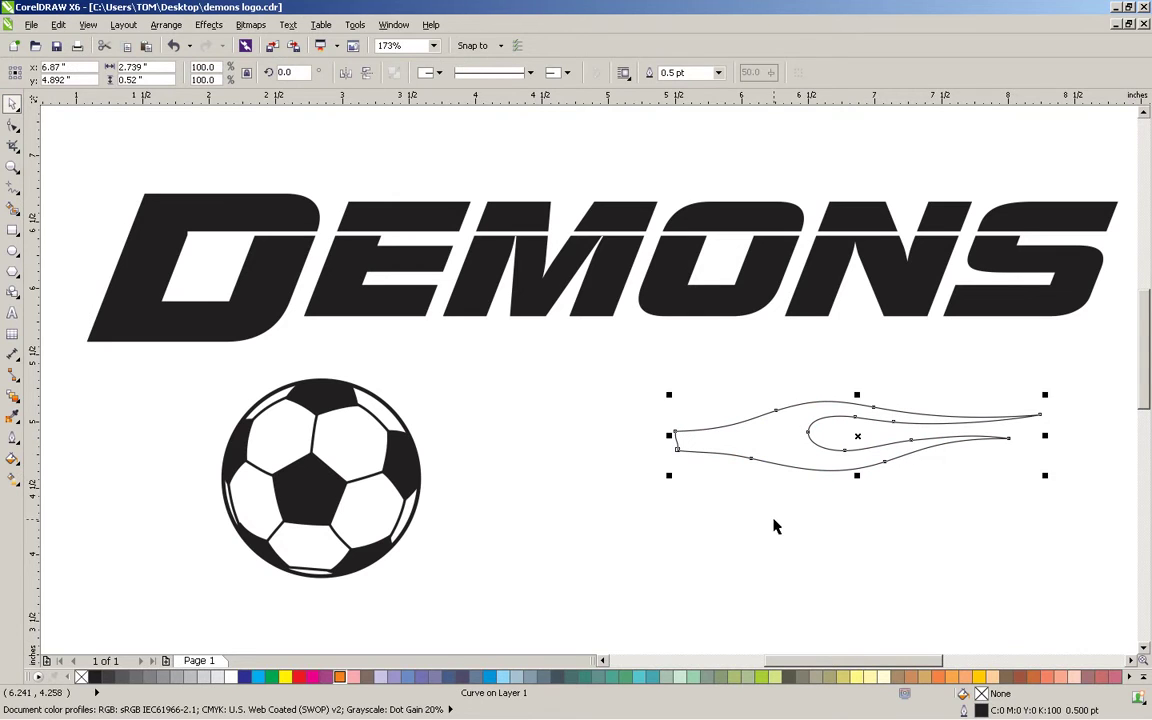
- Duplicate the tail shape, mirror the copy vertically, and place it below and to the left of the original with their edges overlapping
{"action": "left_click_drag", "start_coordinate": [825, 470], "coordinate": [695, 552]}
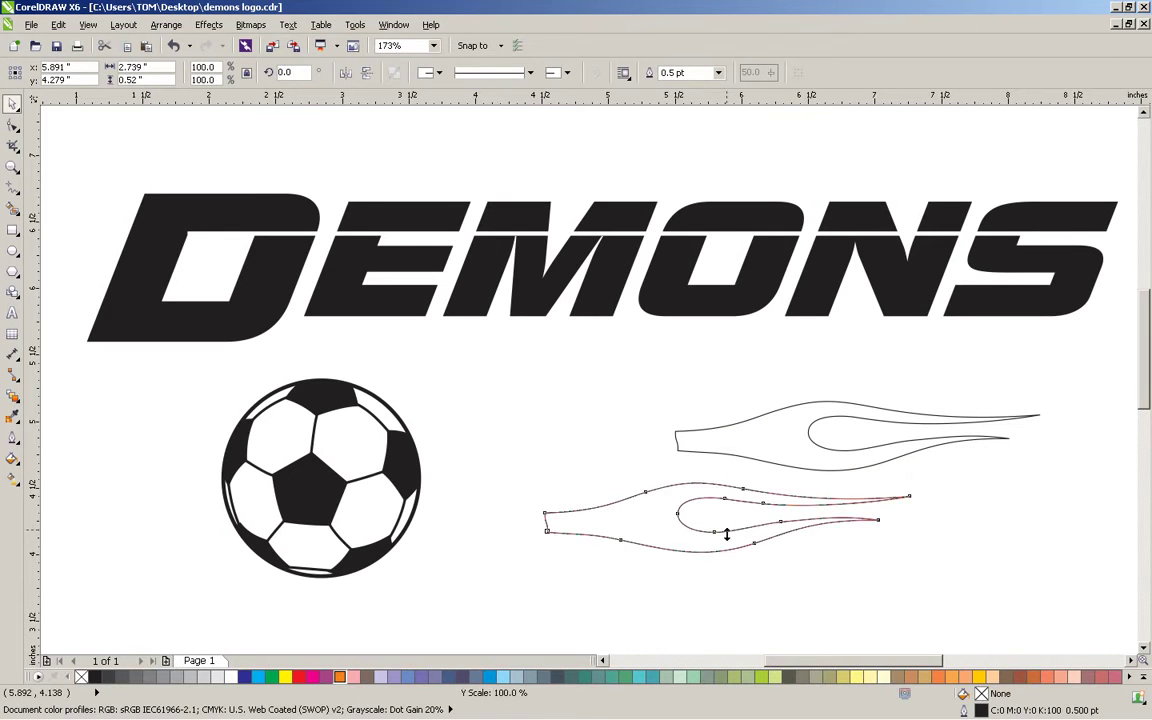
{"action": "left_click_drag", "start_coordinate": [733, 548], "coordinate": [703, 430]}
{"action": "left_click_drag", "start_coordinate": [754, 476], "coordinate": [728, 499]}
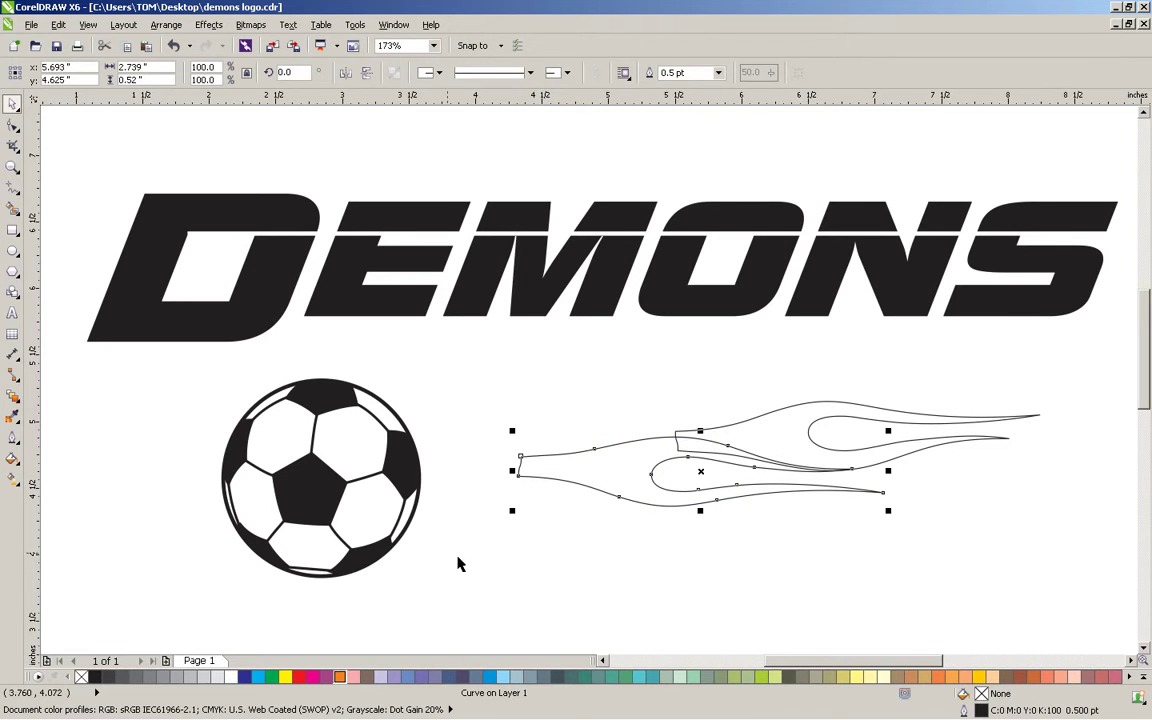
- Duplicate the mirrored tail, flip the new copy back vertically, and place it above the mirrored tail overlapping the other two shapes
{"action": "left_click_drag", "start_coordinate": [752, 507], "coordinate": [714, 375]}
{"action": "left_click_drag", "start_coordinate": [665, 320], "coordinate": [665, 390]}
{"action": "left_click", "coordinate": [812, 430]}
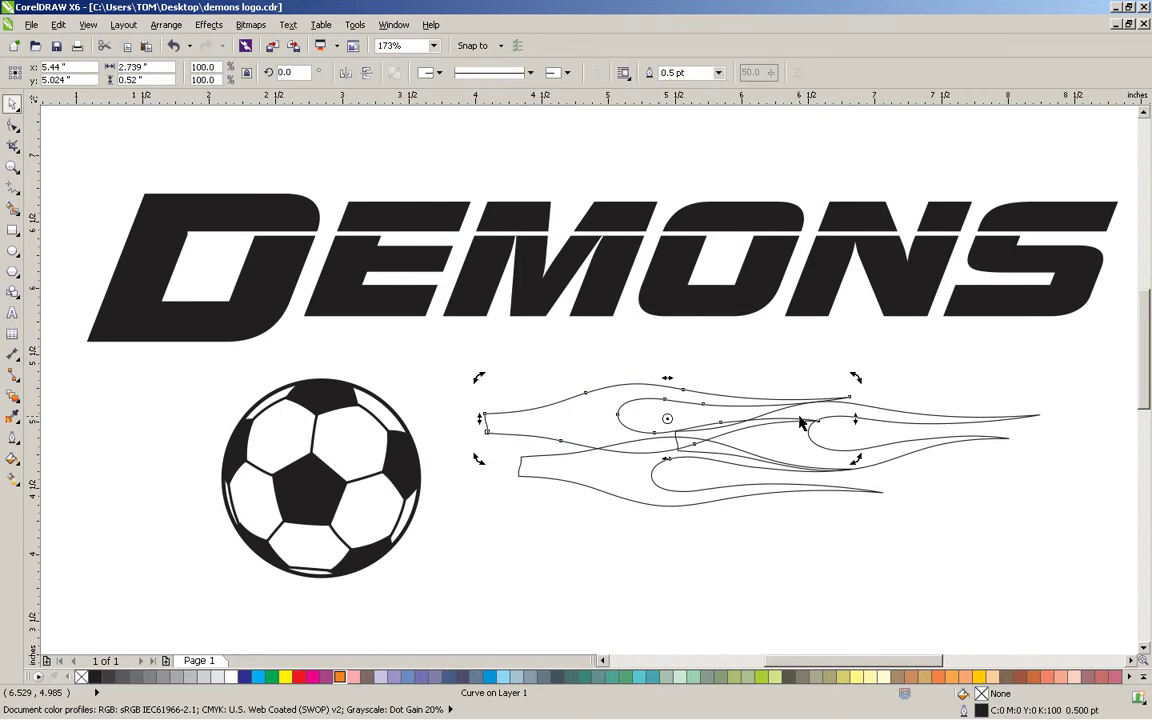
- Tilt the top tail to about 4.1°, shrink it to about 2.09 by 0.5 inches, and reposition it overlapping the other two tails
{"action": "left_click_drag", "start_coordinate": [855, 420], "coordinate": [857, 405]}
{"action": "left_click_drag", "start_coordinate": [730, 419], "coordinate": [755, 421]}
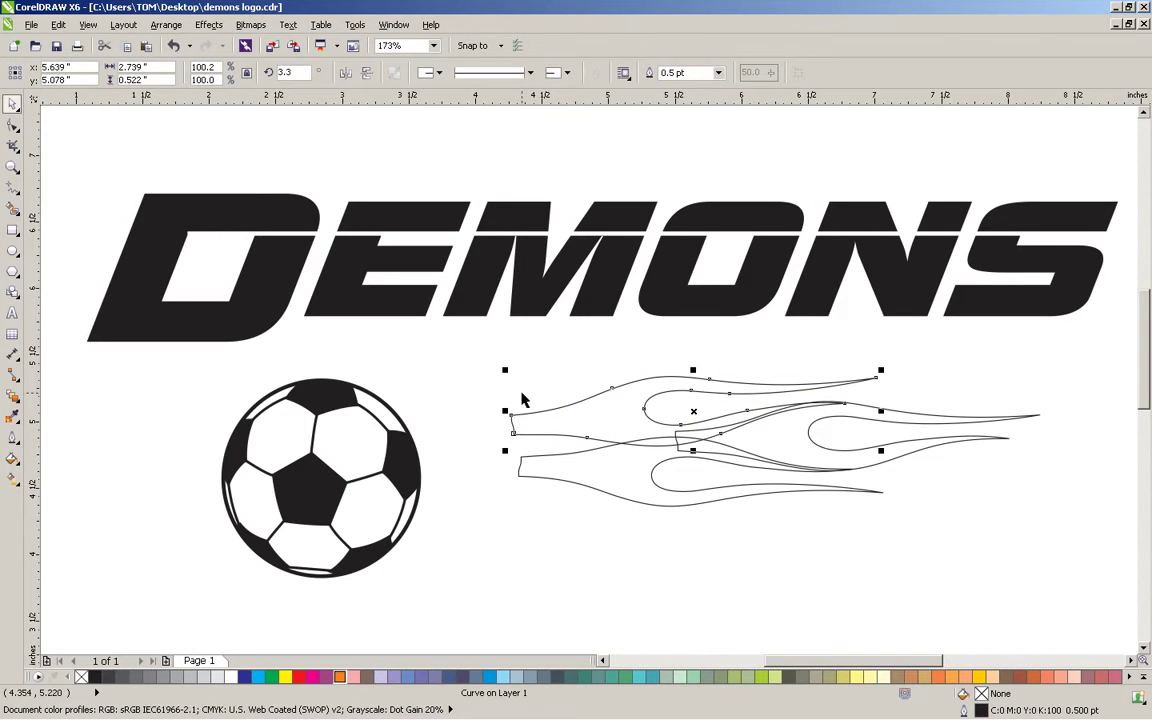
{"action": "left_click_drag", "start_coordinate": [507, 370], "coordinate": [592, 387]}
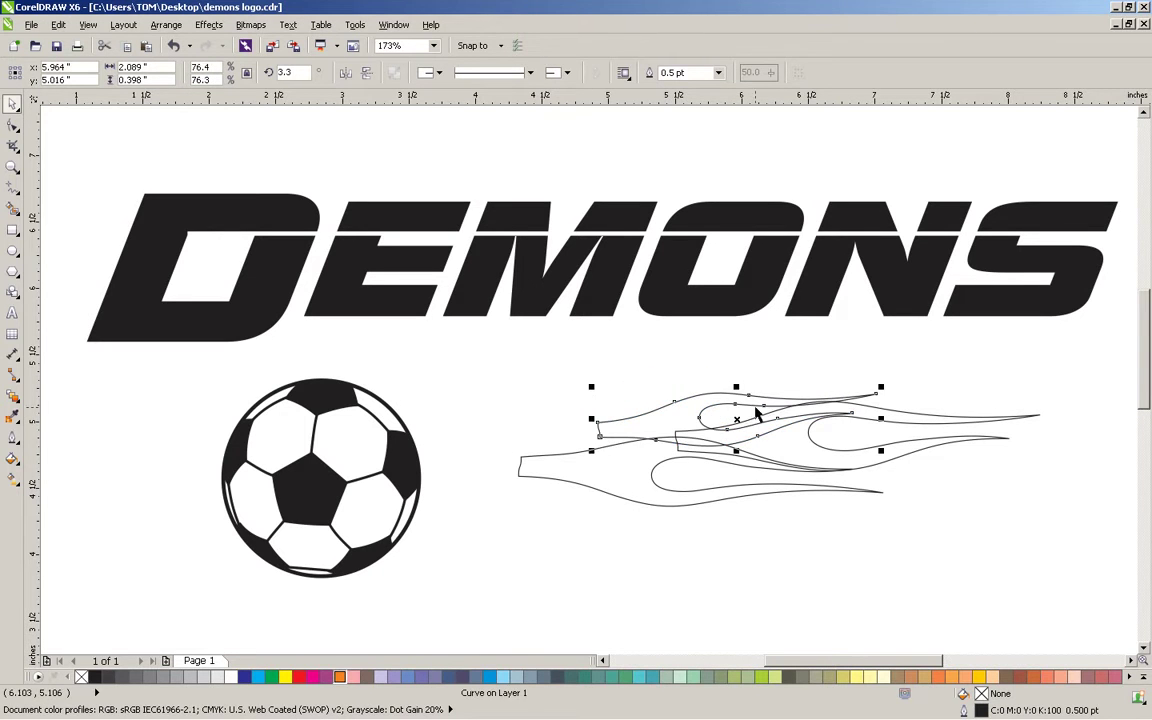
{"action": "left_click_drag", "start_coordinate": [755, 404], "coordinate": [612, 384]}
{"action": "left_click_drag", "start_coordinate": [703, 432], "coordinate": [814, 407]}
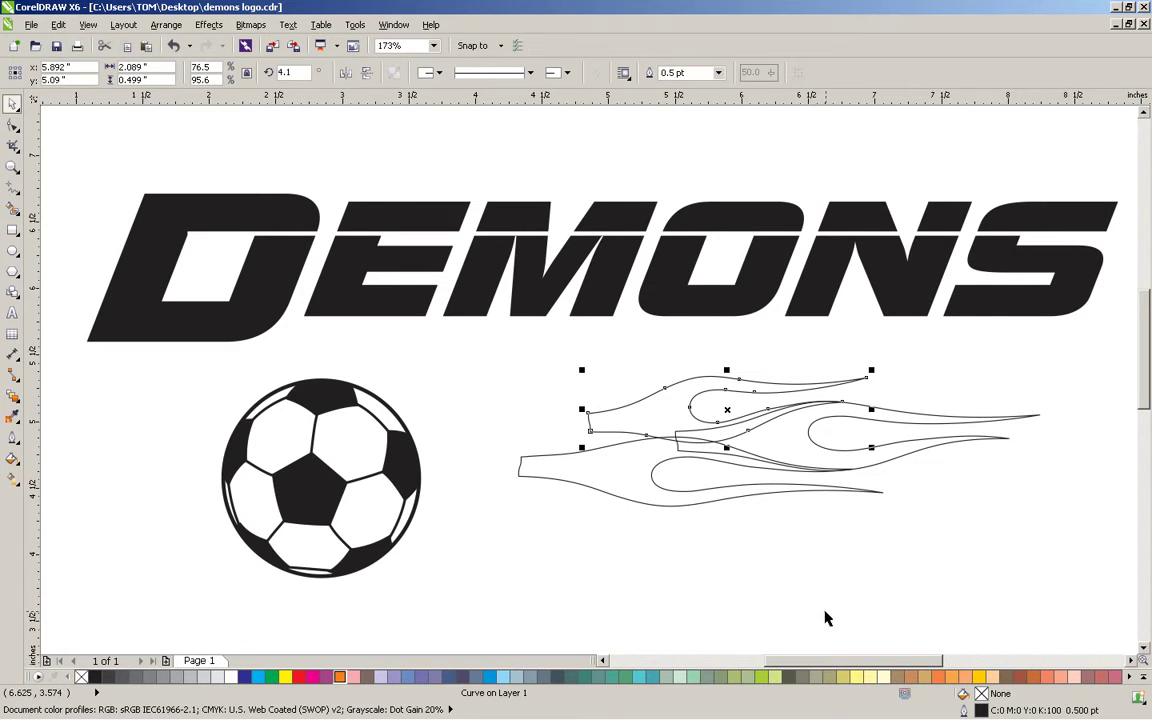
- Duplicate the three overlapping tails together and place the spare set below the originals
{"action": "left_click", "coordinate": [750, 535]}
{"action": "left_click_drag", "start_coordinate": [1074, 343], "coordinate": [478, 567]}
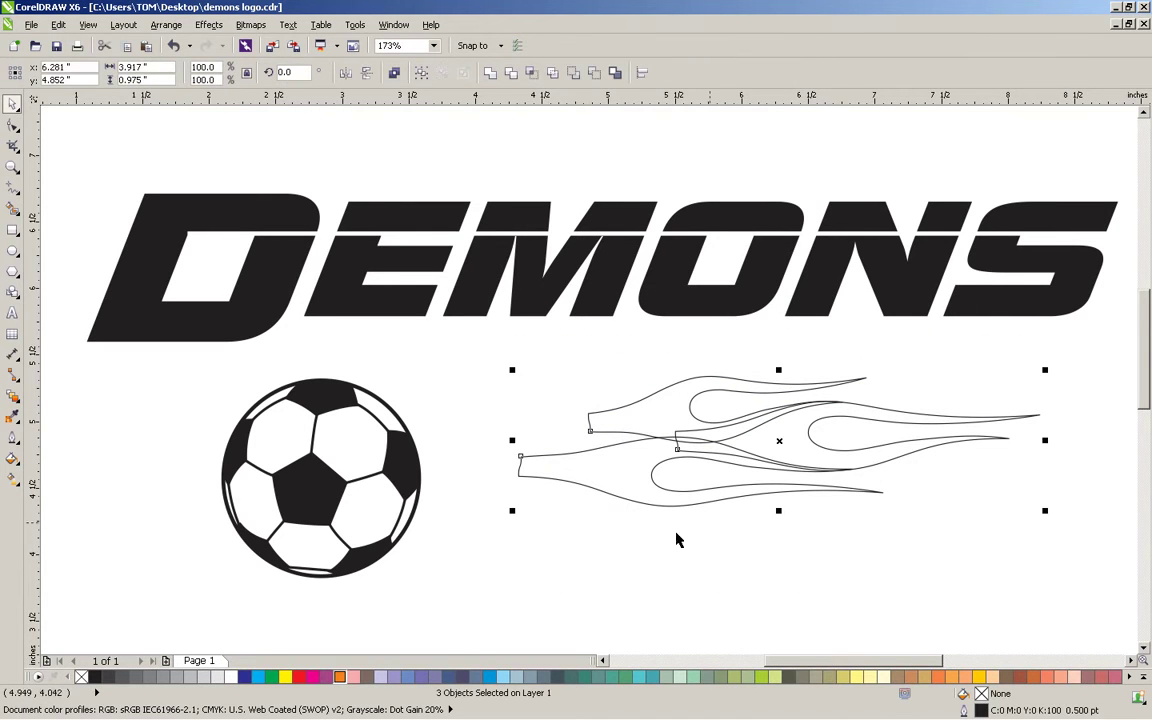
{"action": "left_click_drag", "start_coordinate": [833, 418], "coordinate": [794, 581]}
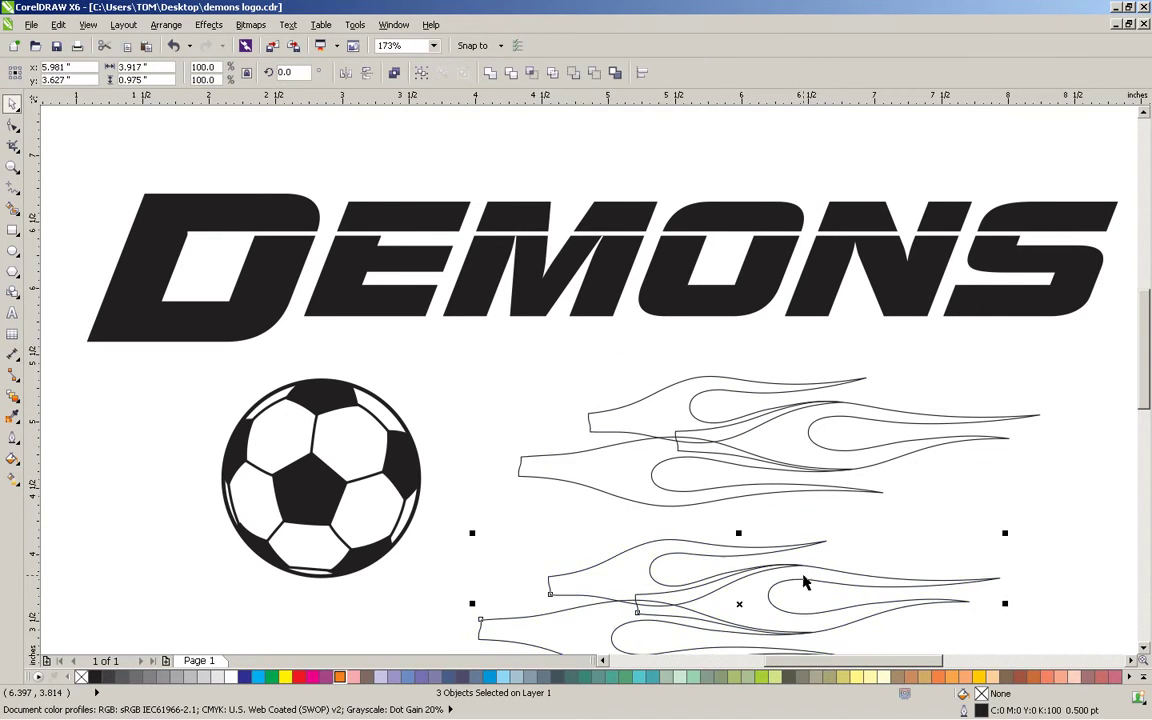
- Weld the original three tails into a single flame outline
{"action": "left_click", "coordinate": [1078, 360]}
{"action": "left_click_drag", "start_coordinate": [1078, 360], "coordinate": [447, 514]}
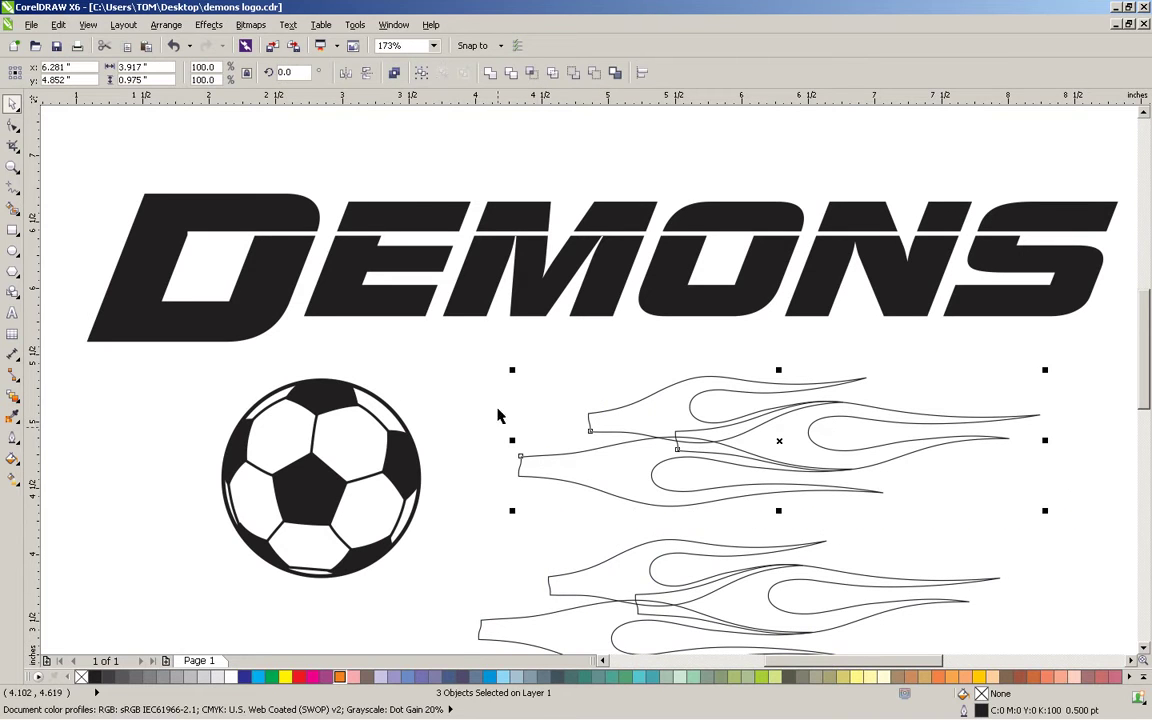
{"action": "left_click", "coordinate": [489, 73]}
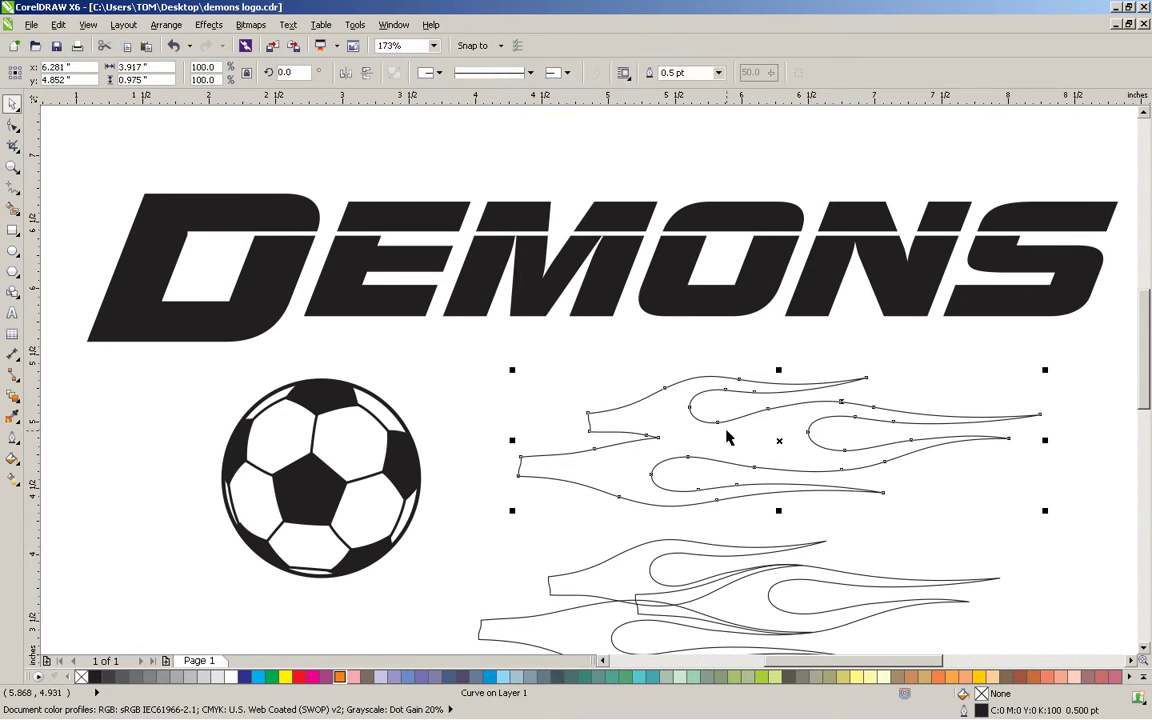
- Move the welded flame to the right, farther from the soccer ball
{"action": "left_click", "coordinate": [12, 166]}
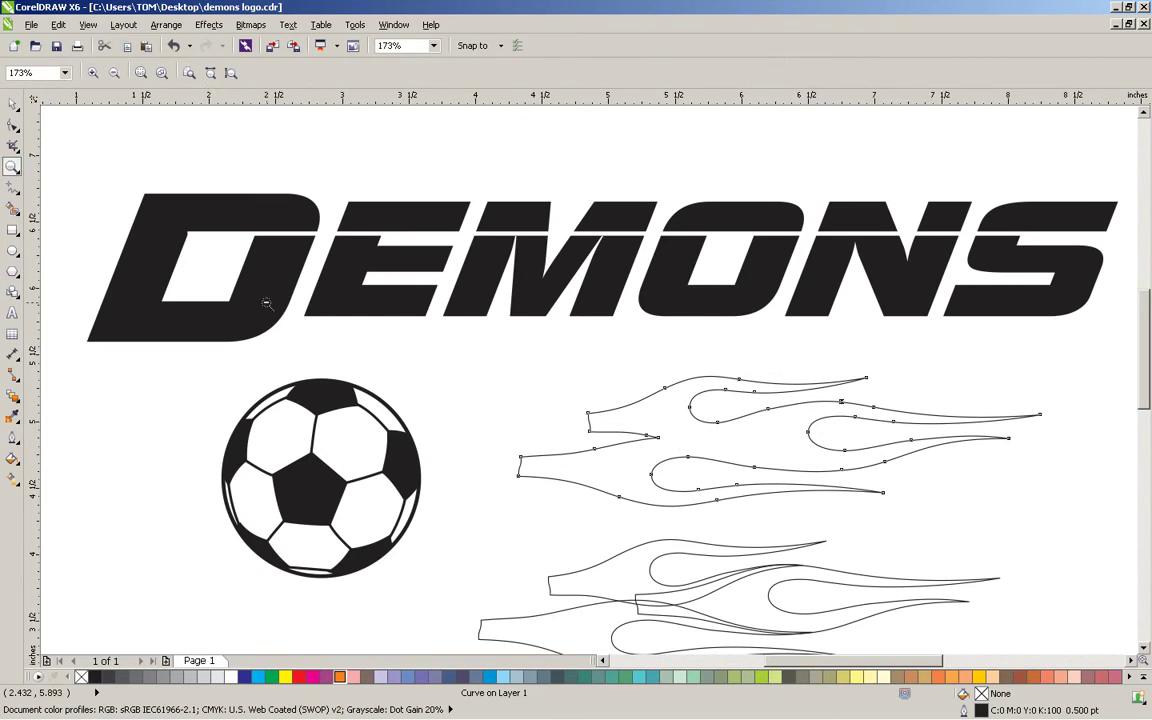
{"action": "scroll", "coordinate": [419, 368], "scroll_direction": "down", "scroll_amount": 3}
{"action": "left_click_drag", "start_coordinate": [193, 269], "coordinate": [843, 555]}
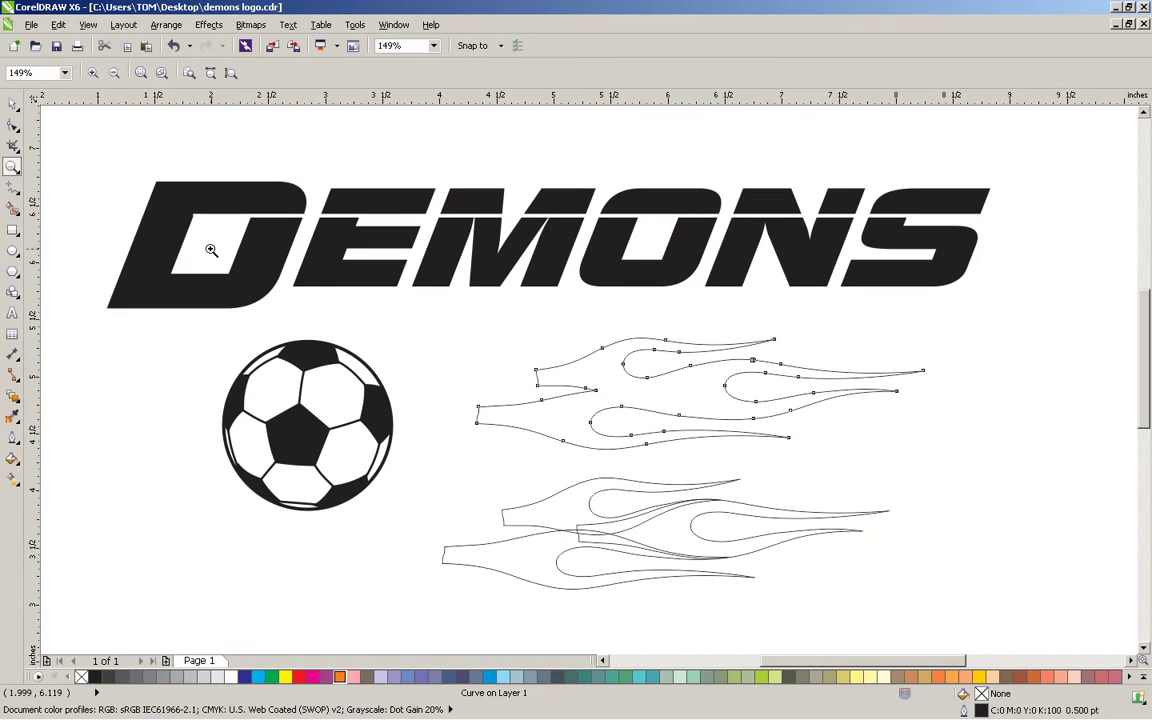
{"action": "left_click", "coordinate": [12, 106]}
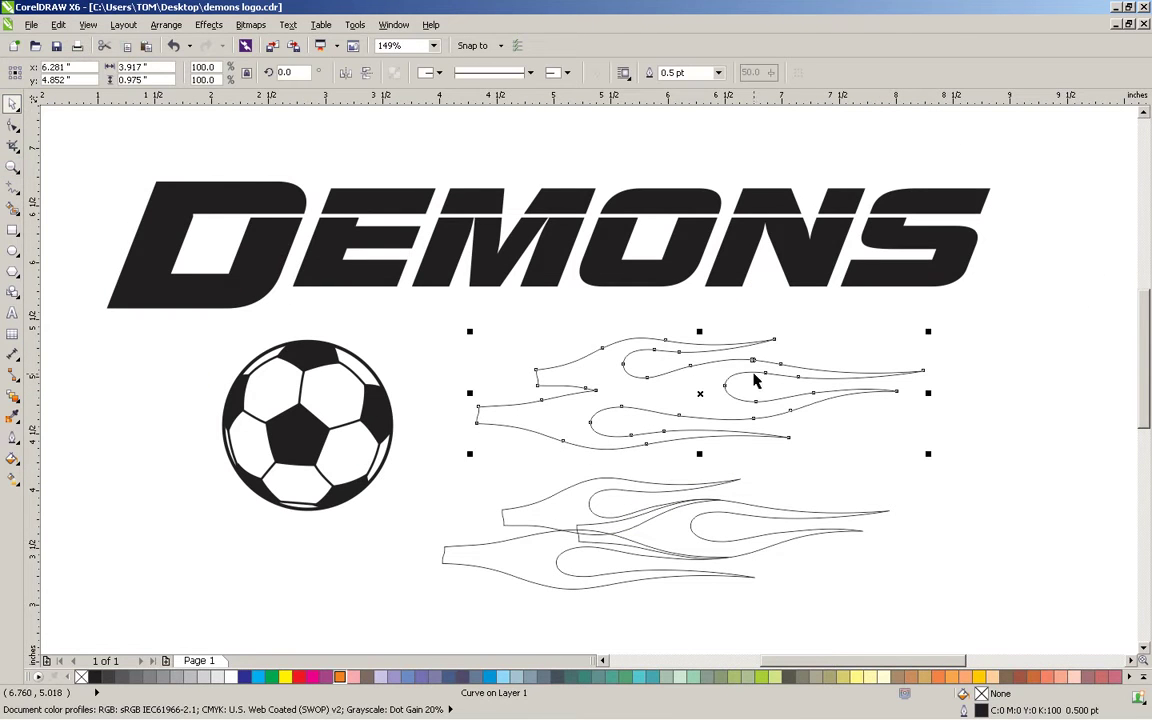
{"action": "left_click", "coordinate": [753, 377]}
{"action": "left_click_drag", "start_coordinate": [752, 374], "coordinate": [854, 385]}
{"action": "left_click", "coordinate": [625, 378]}
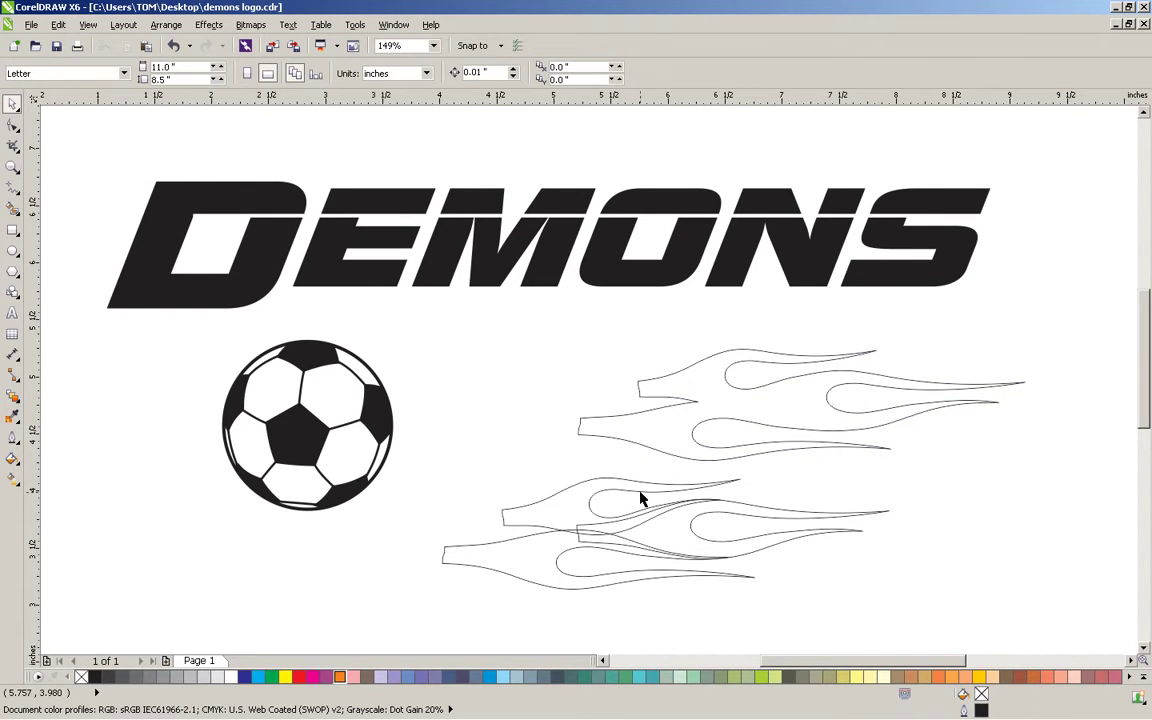
- Take the top tail from the spare set, place it over the welded flame's upper-left edge, shorten it to about 2.38 inches, and tilt it to about 6.2°
{"action": "left_click_drag", "start_coordinate": [641, 498], "coordinate": [679, 343]}
{"action": "left_click_drag", "start_coordinate": [532, 356], "coordinate": [460, 357]}
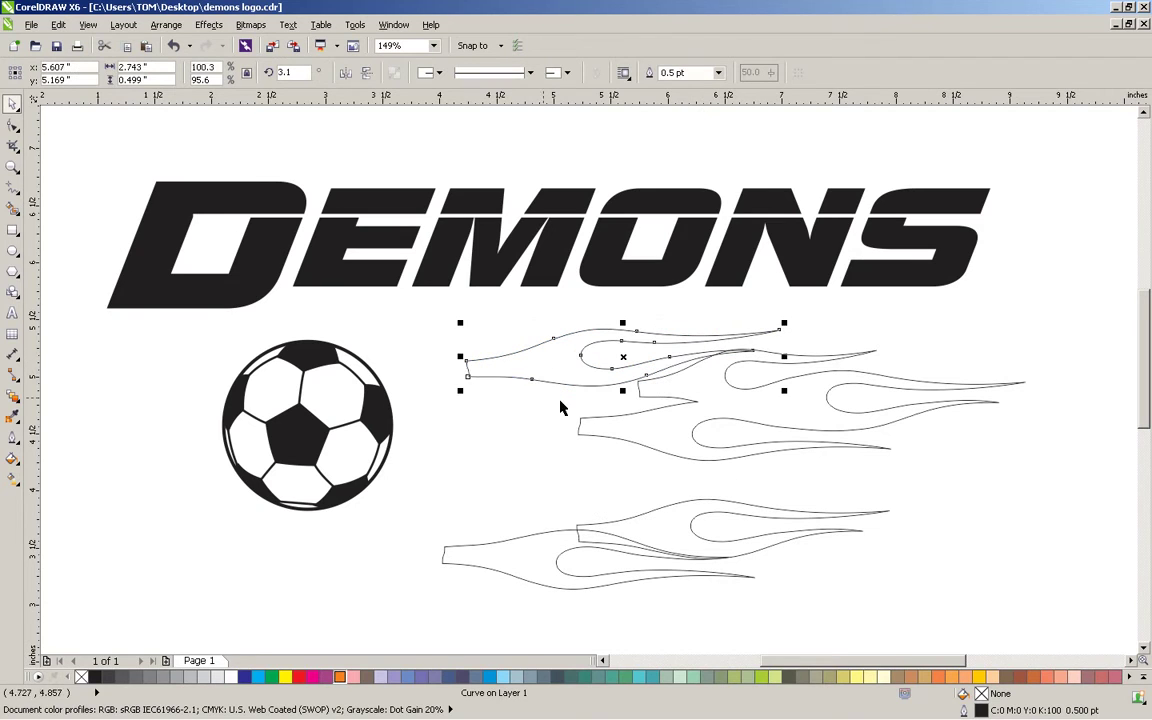
{"action": "left_click", "coordinate": [467, 365]}
{"action": "left_click", "coordinate": [467, 370]}
{"action": "left_click_drag", "start_coordinate": [460, 360], "coordinate": [509, 377]}
{"action": "left_click", "coordinate": [555, 380]}
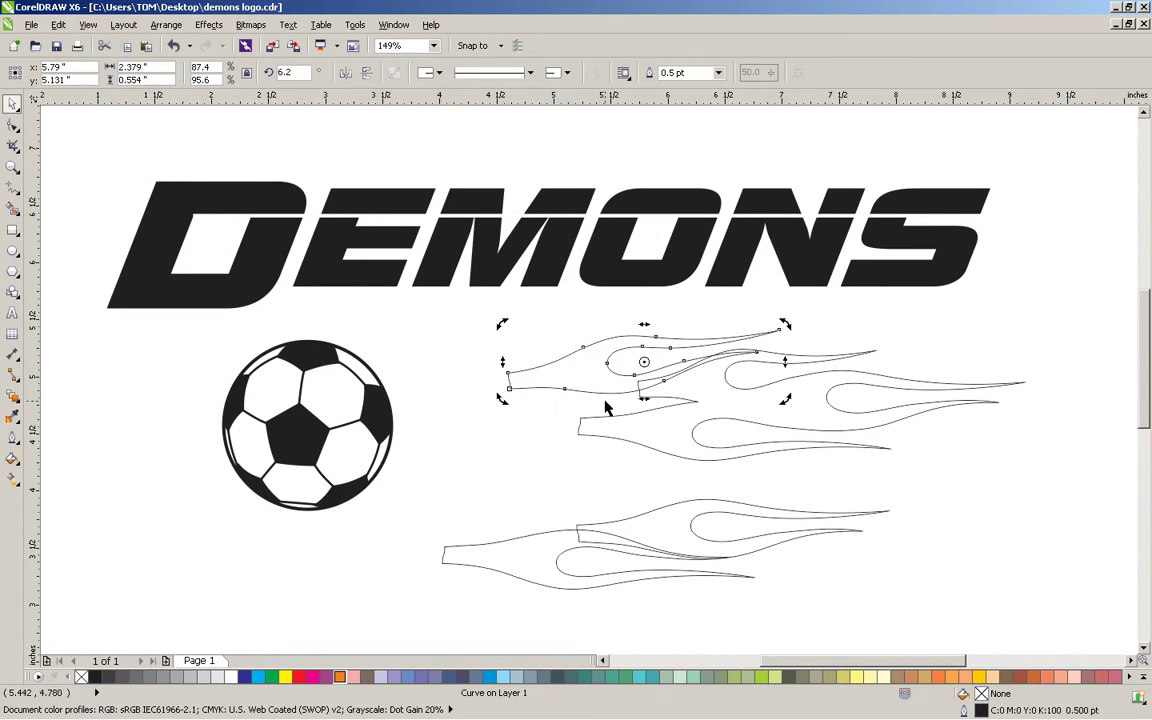
{"action": "left_click_drag", "start_coordinate": [610, 401], "coordinate": [640, 386]}
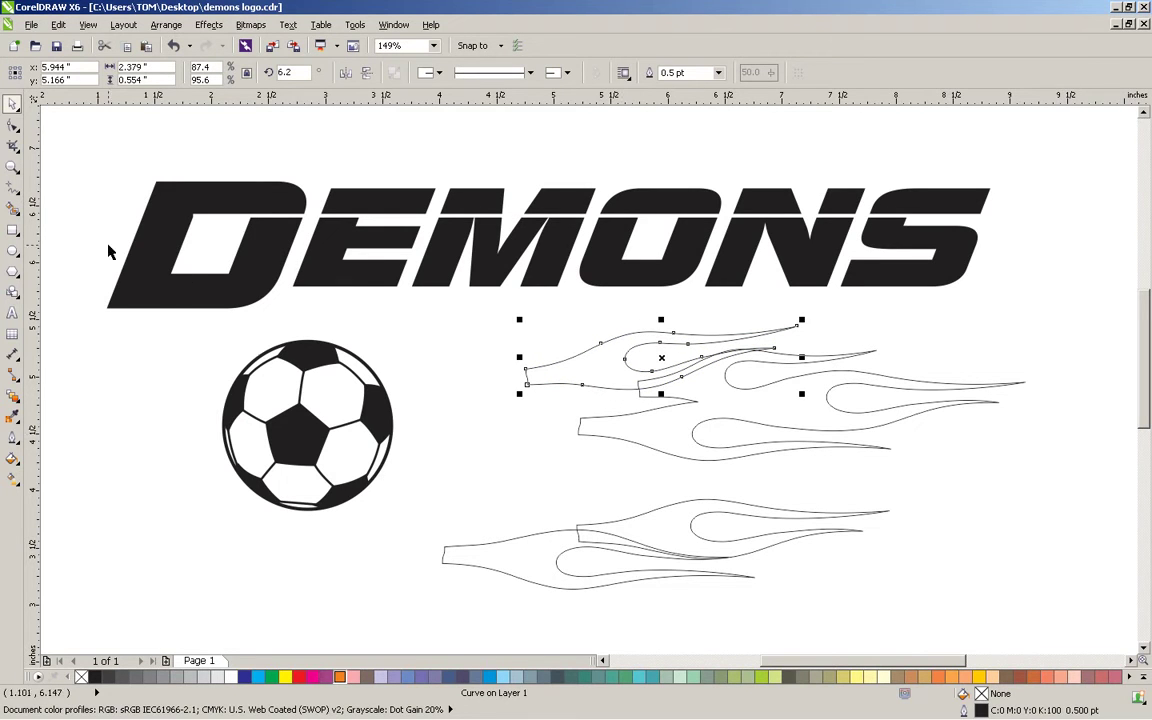
- Pull the added tail's lower prong tip left onto the welded flame's edge, and shrink the tail to about 2.07 by 0.48 inches
{"action": "left_click", "coordinate": [12, 124]}
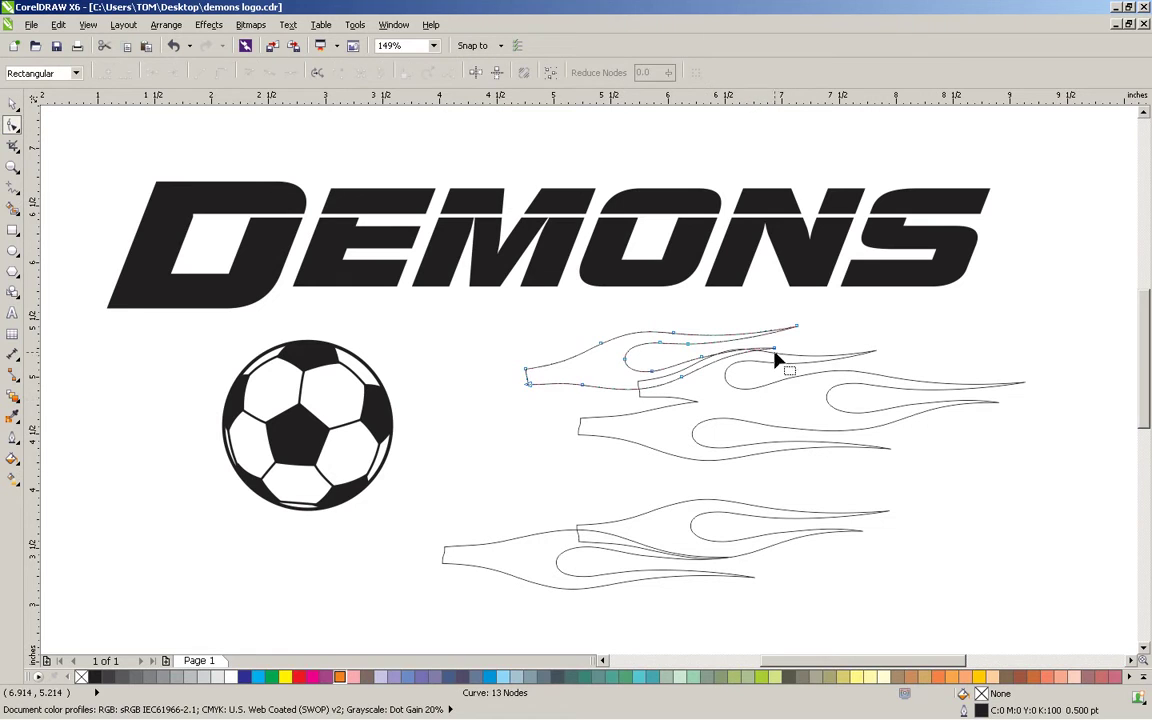
{"action": "left_click_drag", "start_coordinate": [777, 350], "coordinate": [754, 350]}
{"action": "left_click", "coordinate": [12, 104]}
{"action": "left_click", "coordinate": [790, 503]}
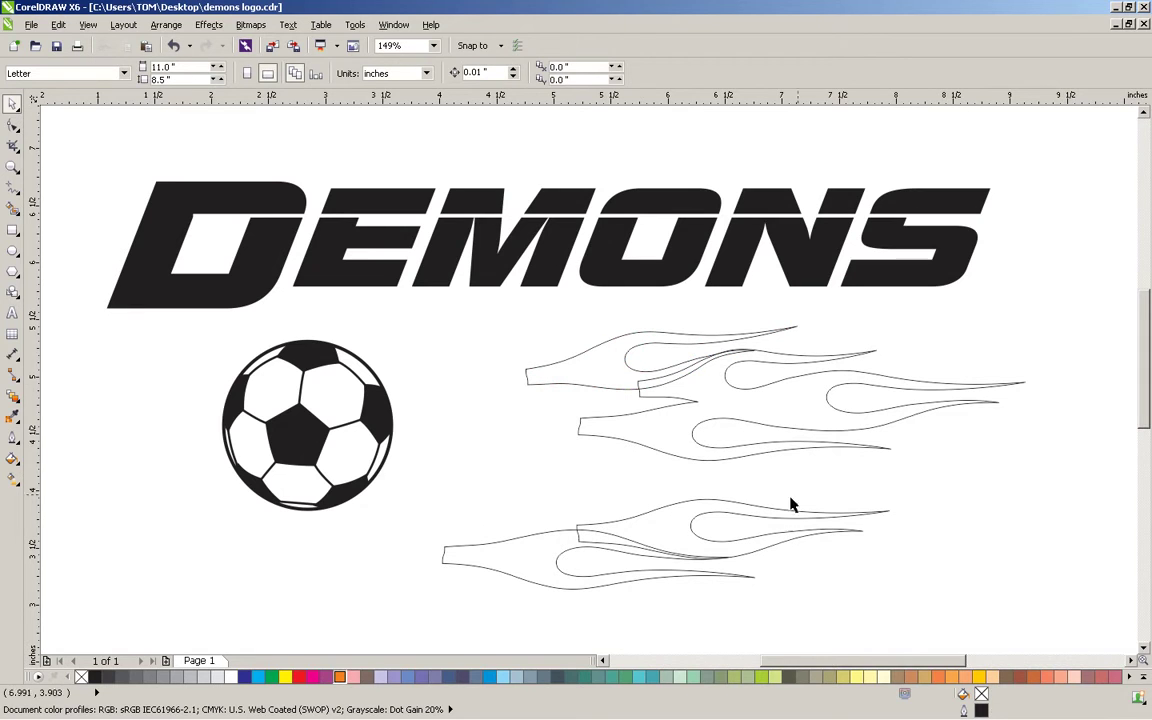
{"action": "left_click", "coordinate": [643, 348]}
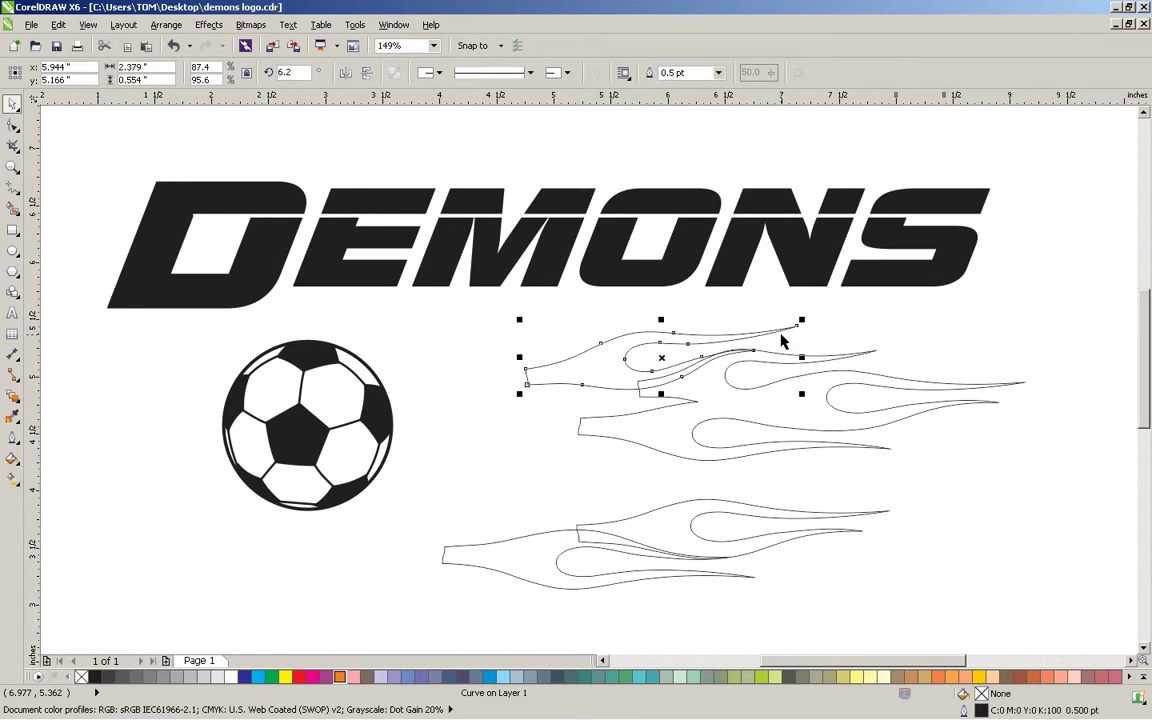
{"action": "left_click_drag", "start_coordinate": [802, 320], "coordinate": [785, 323]}
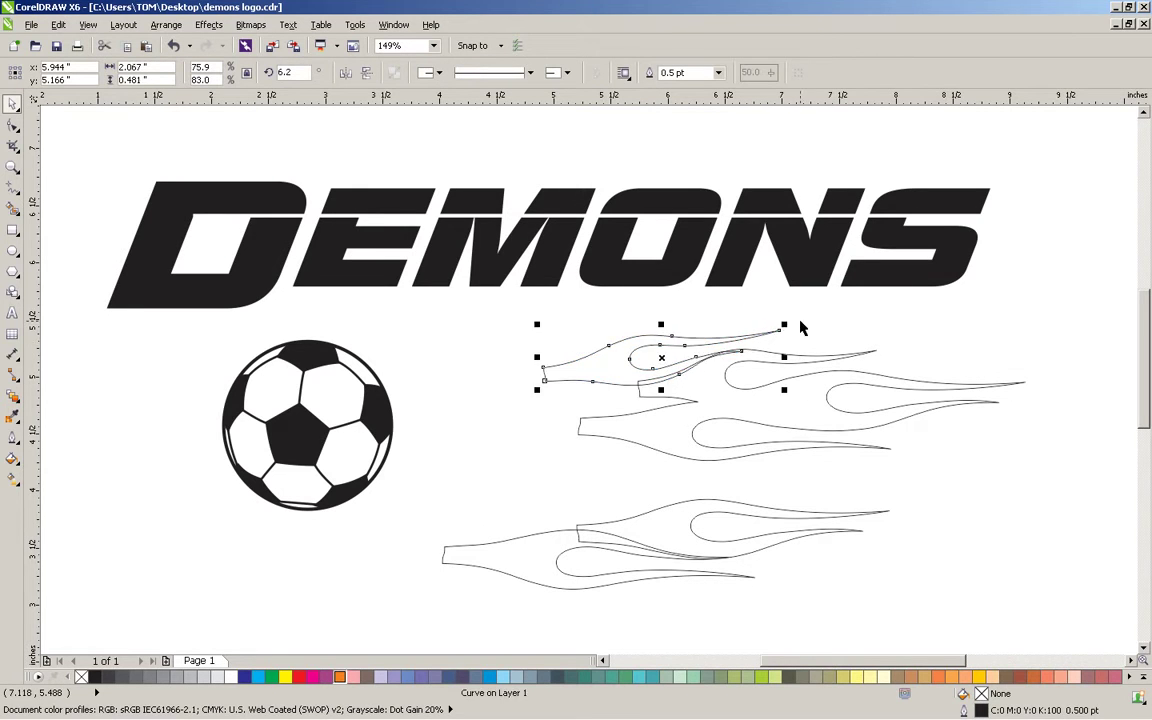
- Duplicate the small upper tail, mirror the copy vertically, and place it overlapping the flame's lower-left edge
{"action": "left_click_drag", "start_coordinate": [684, 361], "coordinate": [525, 403]}
{"action": "left_click_drag", "start_coordinate": [578, 461], "coordinate": [687, 474]}
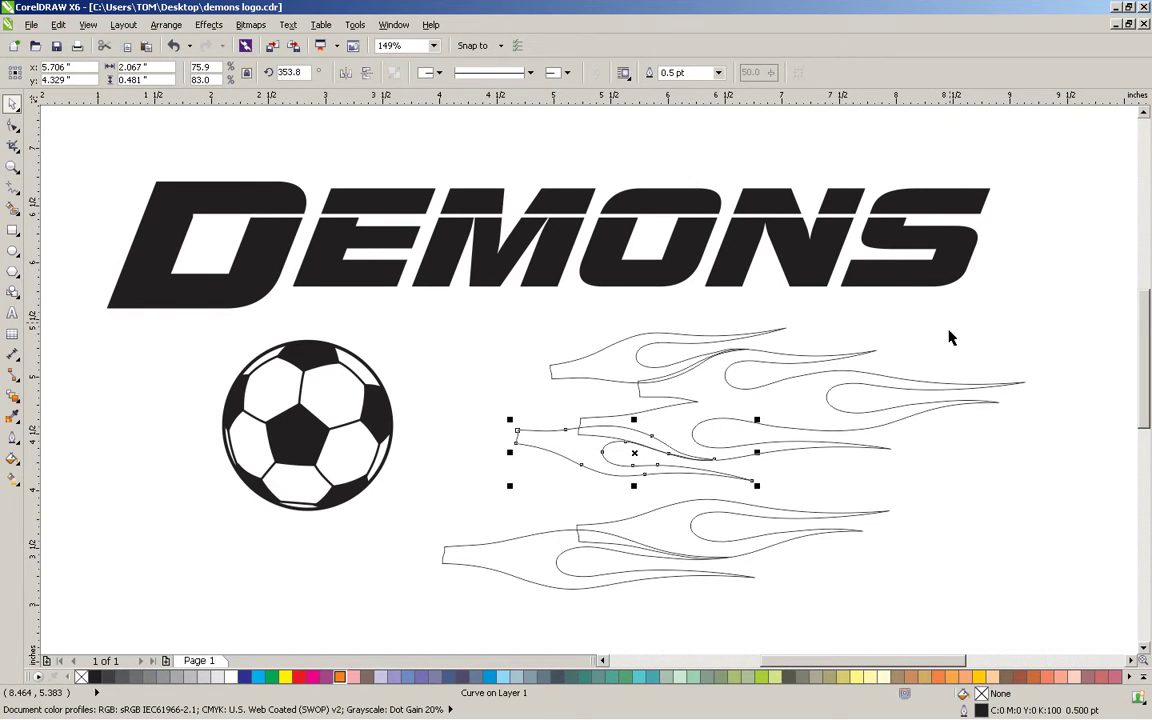
{"action": "left_click", "coordinate": [913, 338]}
- Duplicate the small upper tail again and place the copy above and to its left, overlapping its edge
{"action": "left_click_drag", "start_coordinate": [600, 386], "coordinate": [494, 371]}
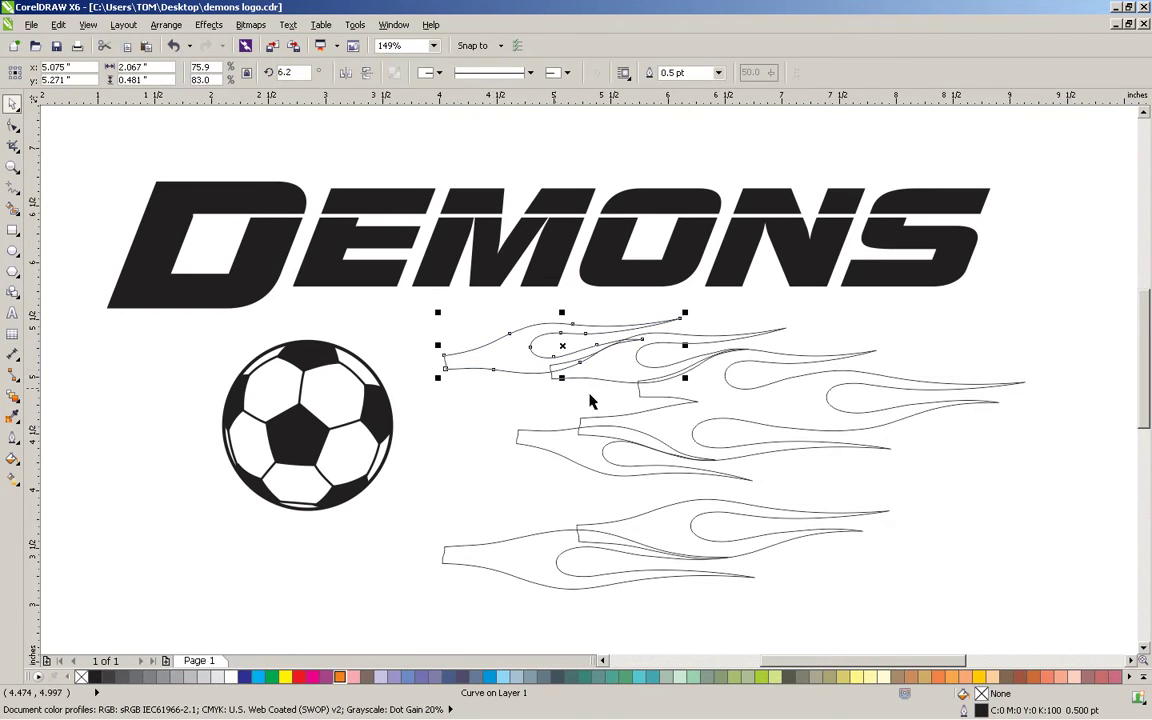
{"action": "left_click", "coordinate": [510, 372]}
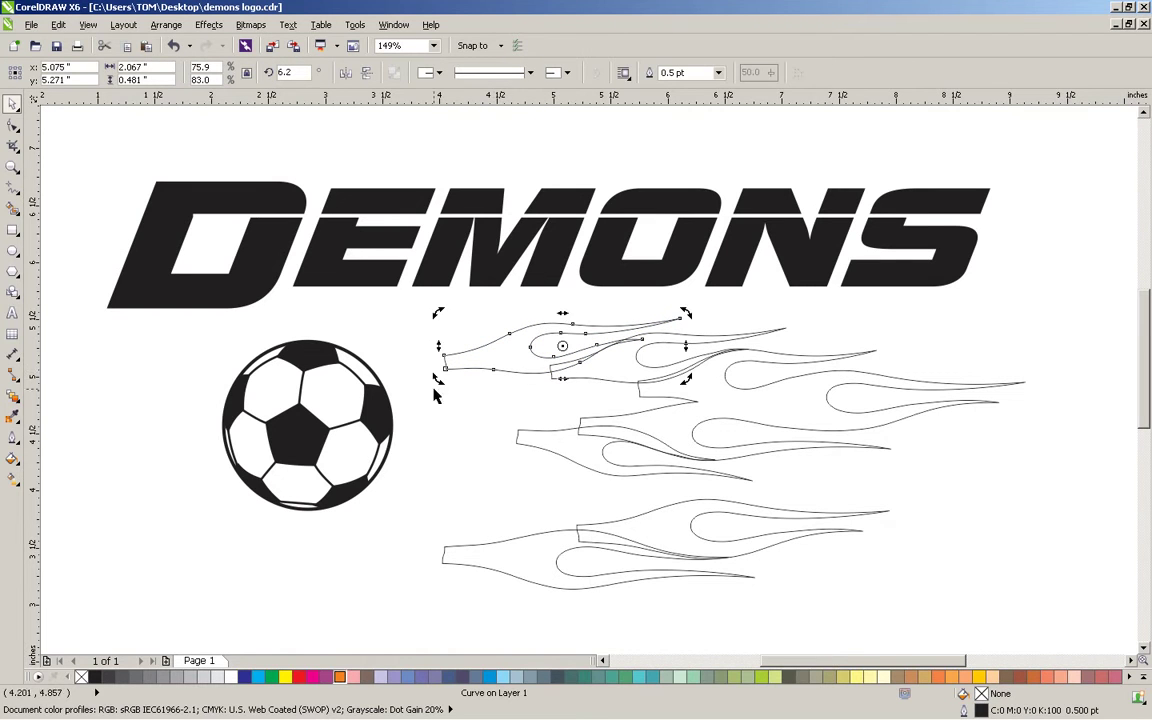
{"action": "left_click_drag", "start_coordinate": [463, 369], "coordinate": [505, 373]}
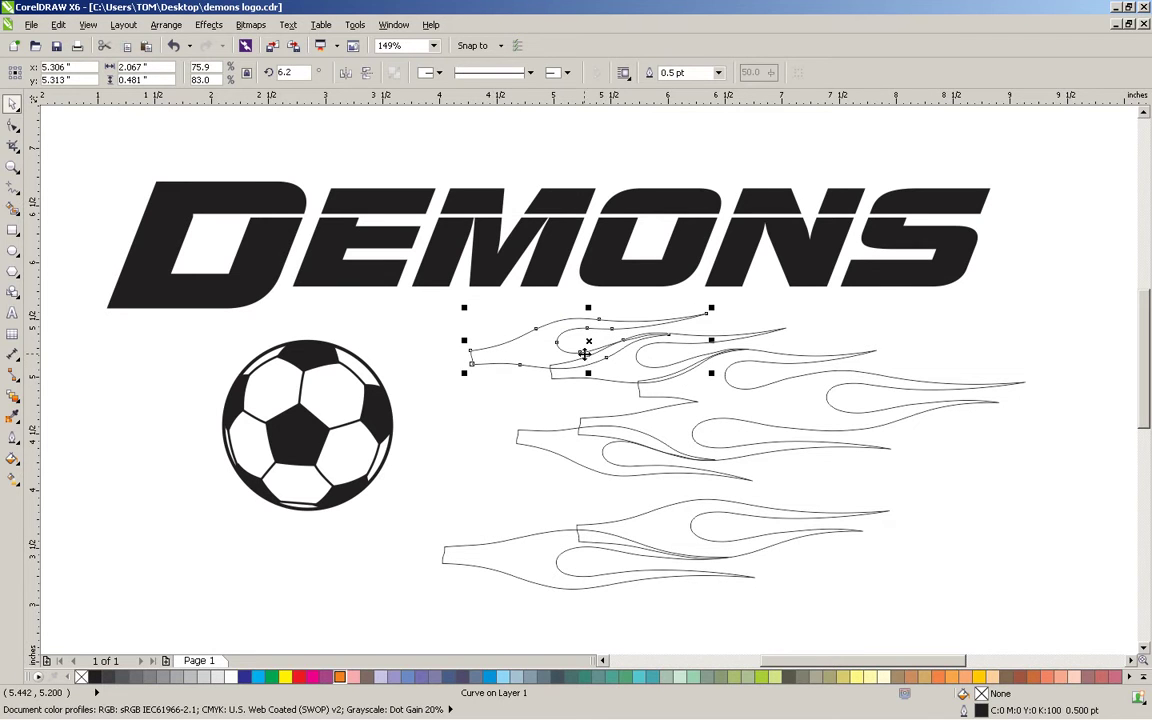
- Duplicate the small mirrored tail down and to the left, and slightly shrink the topmost tail
{"action": "left_click_drag", "start_coordinate": [597, 479], "coordinate": [517, 489]}
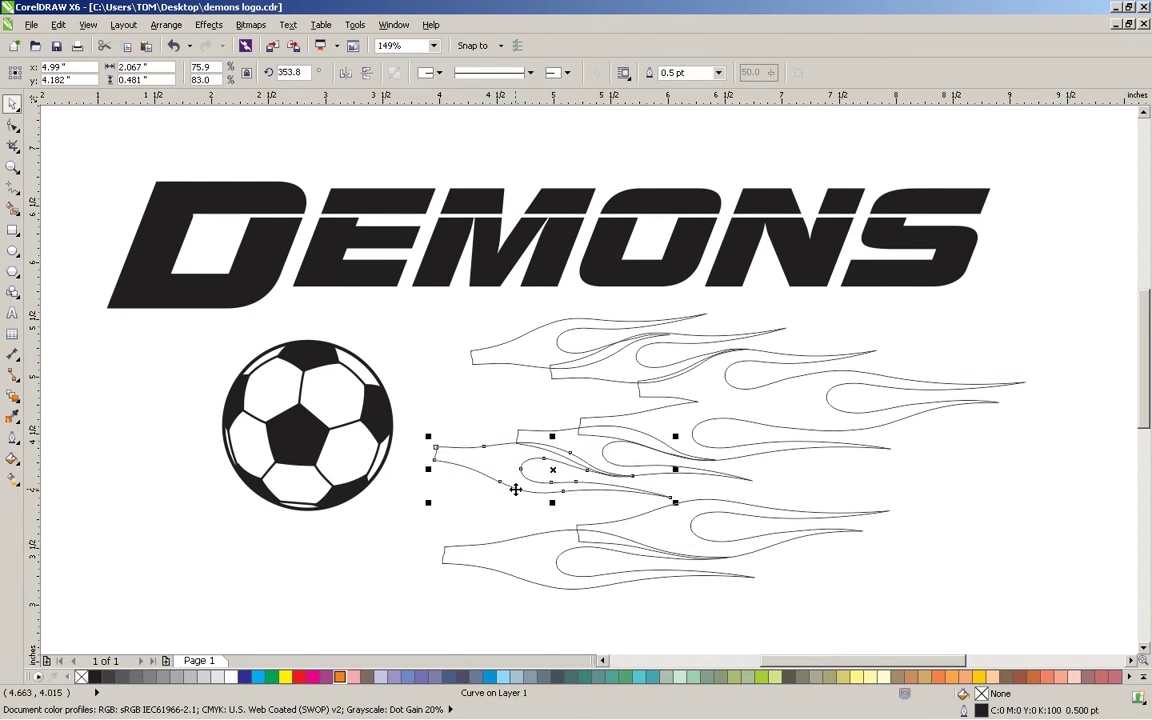
{"action": "left_click", "coordinate": [640, 333]}
{"action": "left_click_drag", "start_coordinate": [712, 307], "coordinate": [688, 317]}
- Weld the five flame pieces into one outline and delete the leftover spare tails below it
{"action": "left_click_drag", "start_coordinate": [1060, 293], "coordinate": [373, 504]}
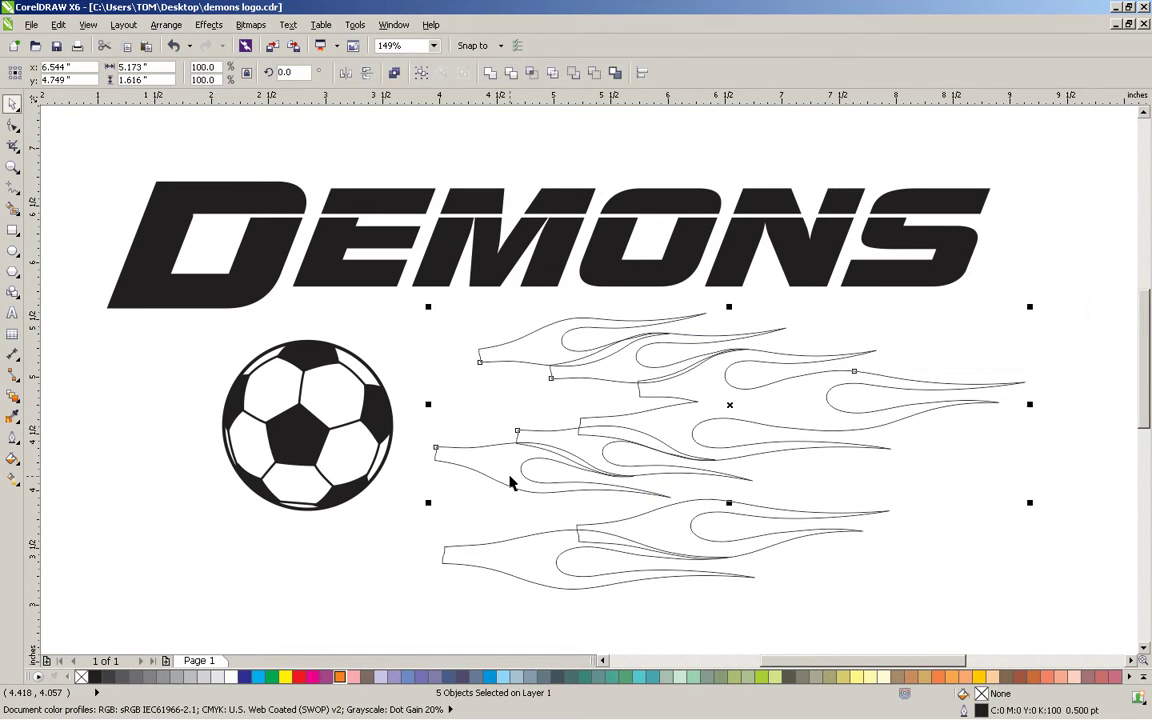
{"action": "left_click", "coordinate": [490, 73]}
{"action": "left_click", "coordinate": [845, 466]}
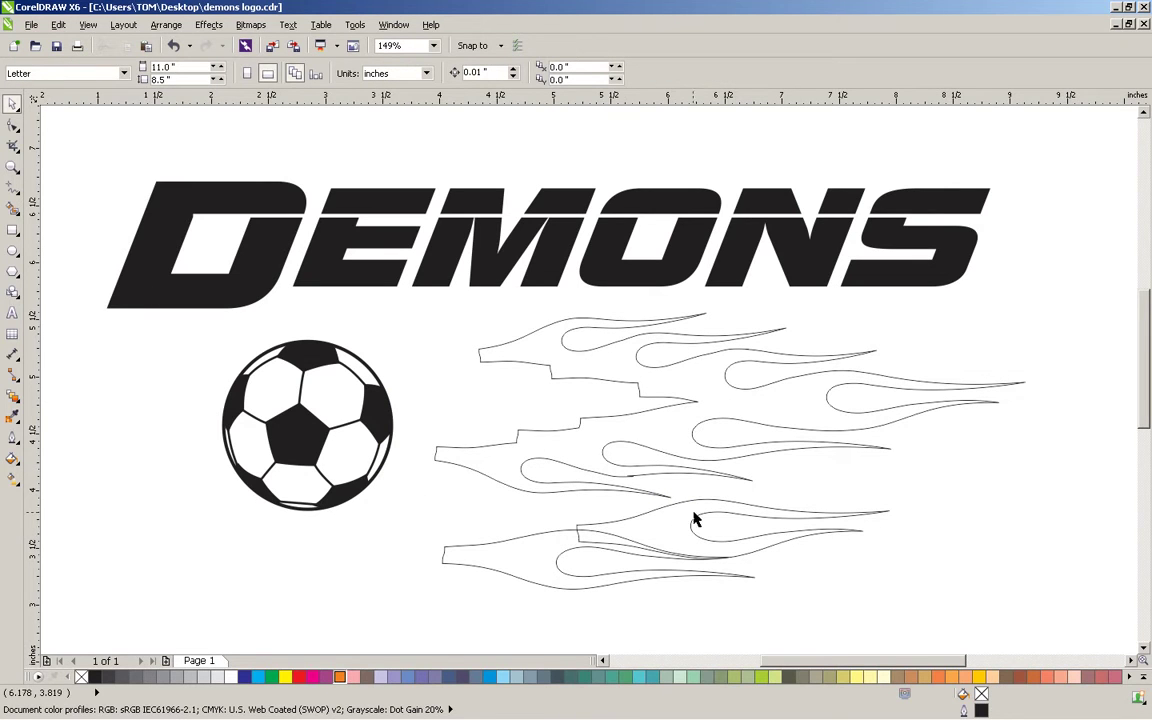
{"action": "left_click_drag", "start_coordinate": [995, 488], "coordinate": [427, 606]}
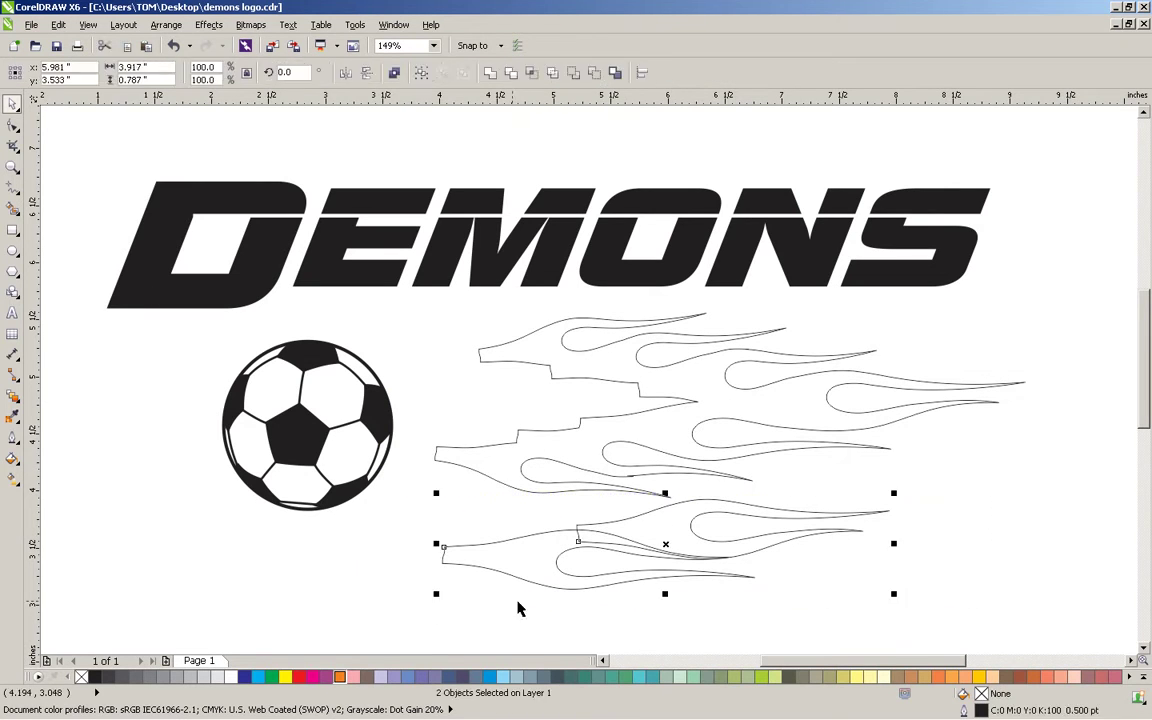
{"action": "key", "text": "Delete"}
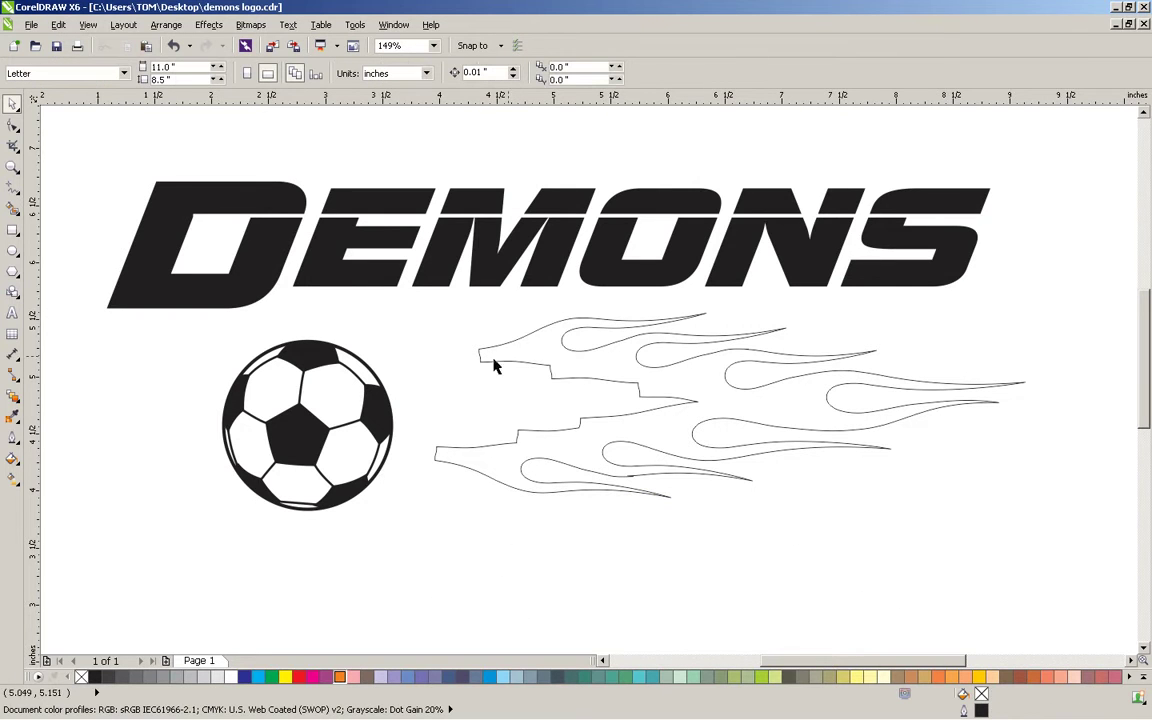
- Smooth the jagged join between the two lowest tails by adding nodes on either side and deleting the stray nodes between them
{"action": "left_click", "coordinate": [12, 166]}
{"action": "left_click_drag", "start_coordinate": [360, 290], "coordinate": [810, 464]}
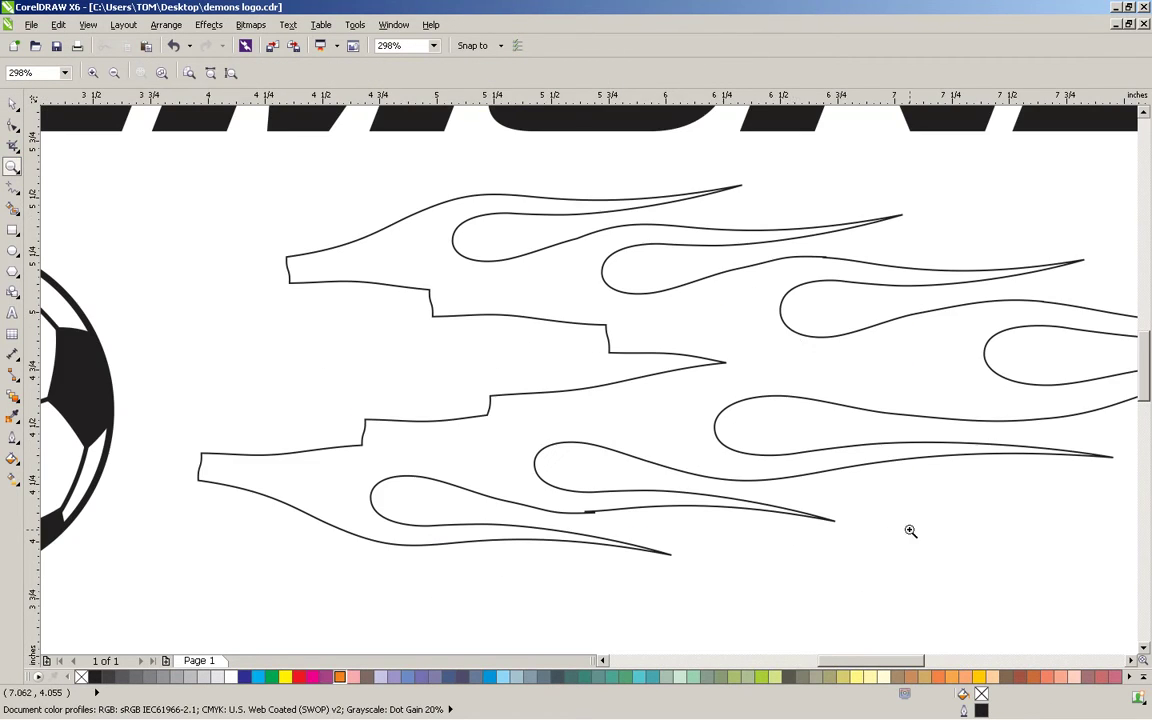
{"action": "left_click", "coordinate": [12, 125]}
{"action": "left_click", "coordinate": [668, 514]}
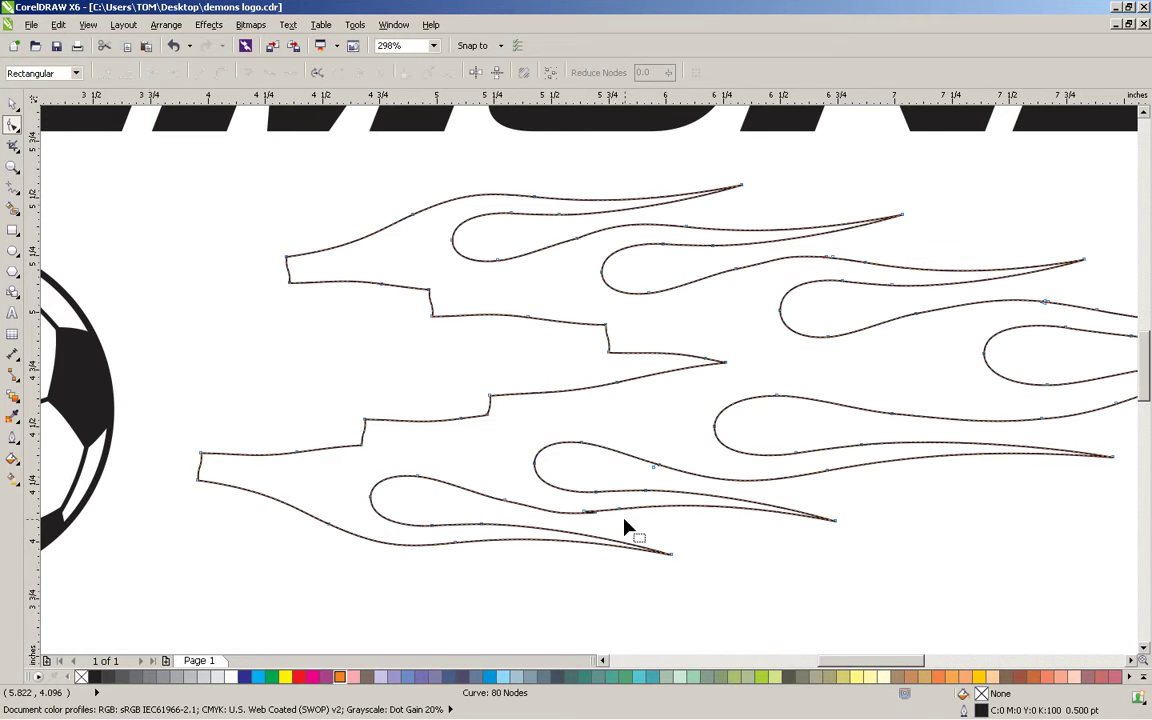
{"action": "left_click", "coordinate": [641, 514]}
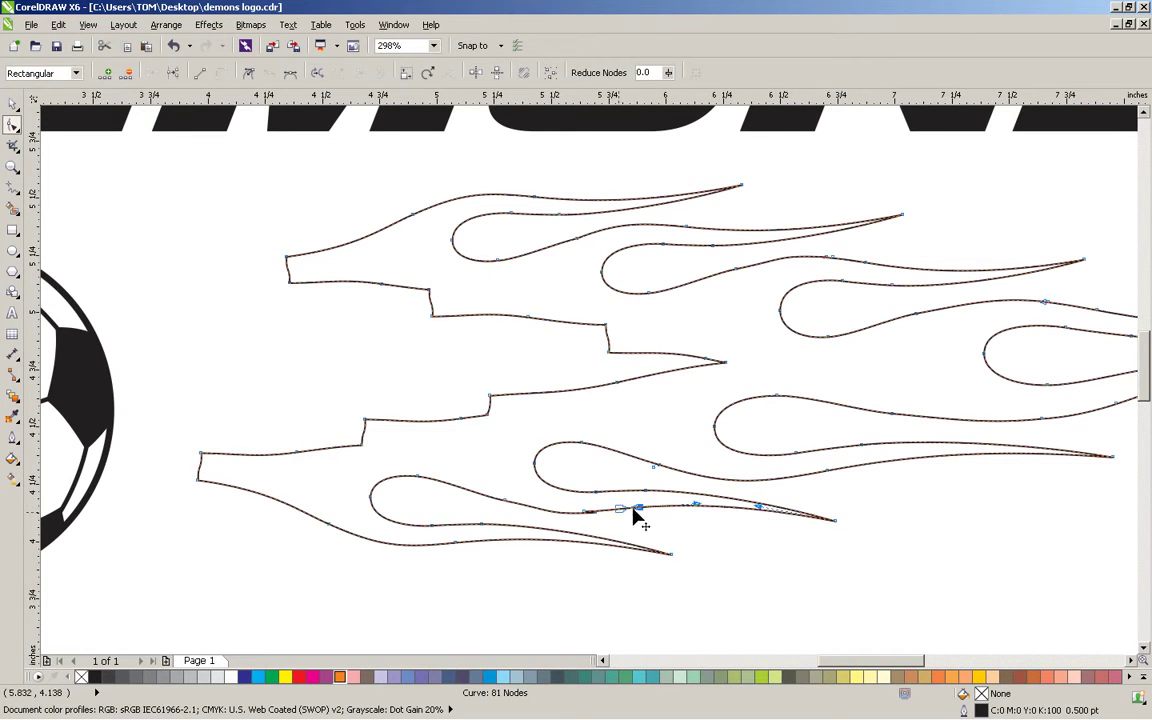
{"action": "double_click", "coordinate": [519, 506]}
{"action": "double_click", "coordinate": [560, 509]}
{"action": "left_click_drag", "start_coordinate": [558, 498], "coordinate": [627, 530]}
{"action": "key", "text": "Delete"}
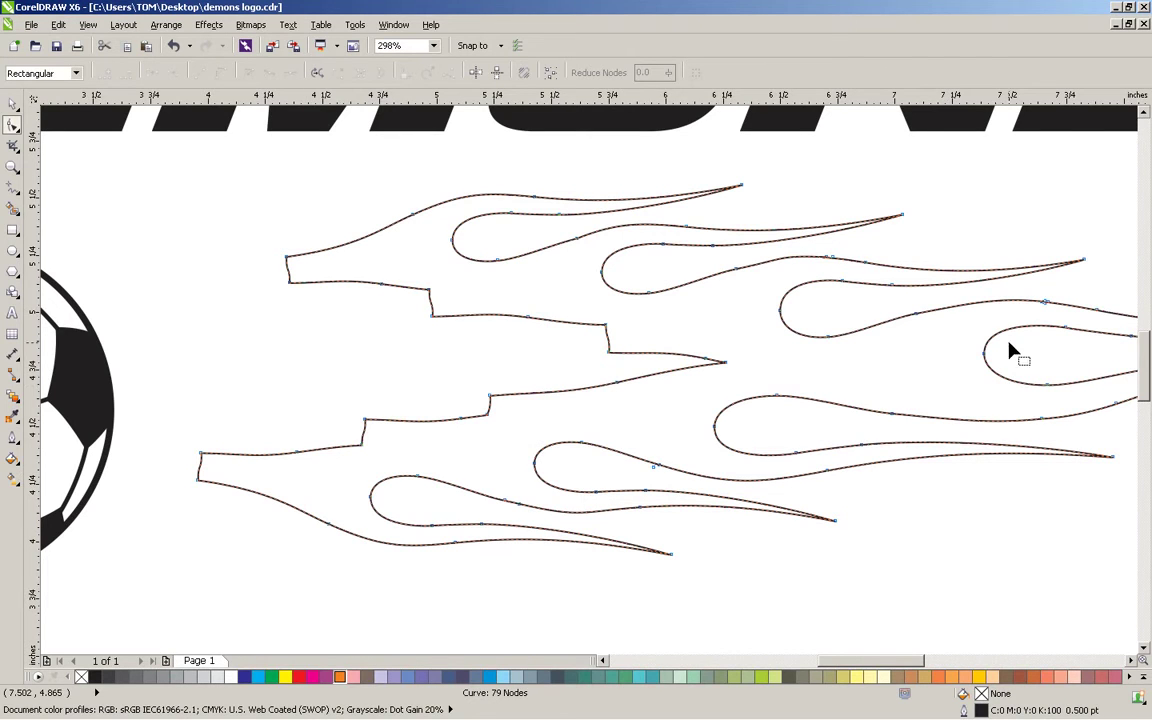
- Smooth the join between the second and third tails from the top by deleting its stray nodes and adding supporting nodes beside it
{"action": "left_click_drag", "start_coordinate": [848, 245], "coordinate": [792, 288]}
{"action": "key", "text": "Delete"}
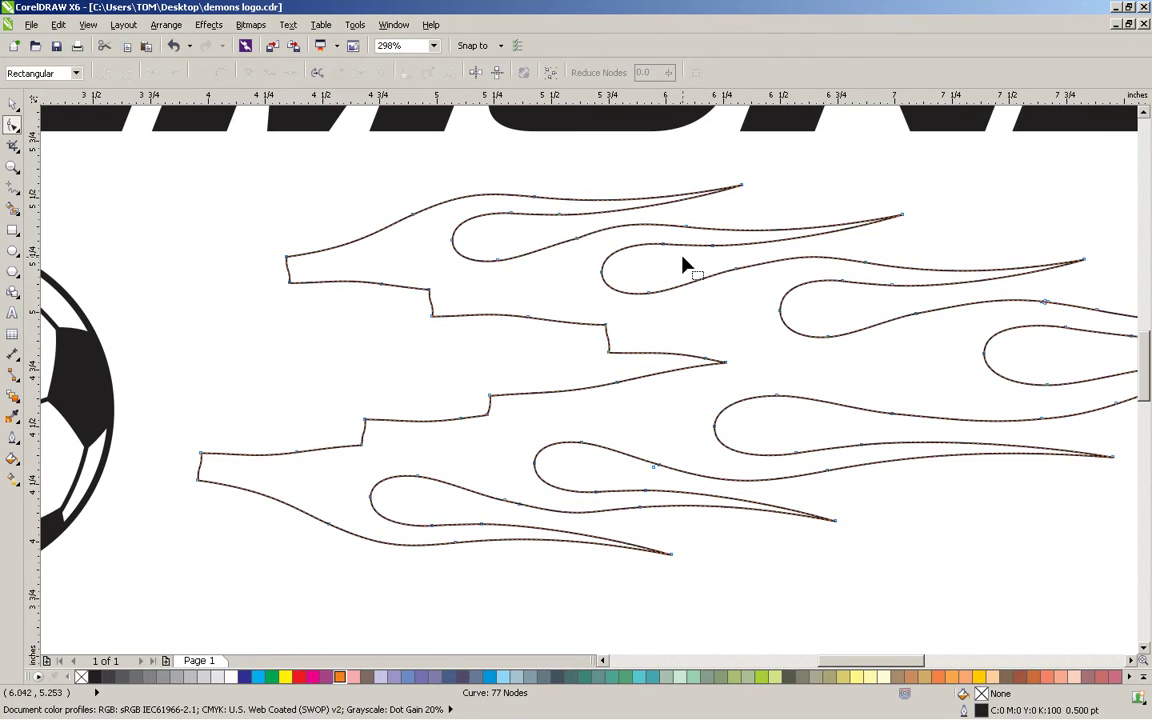
{"action": "double_click", "coordinate": [789, 259]}
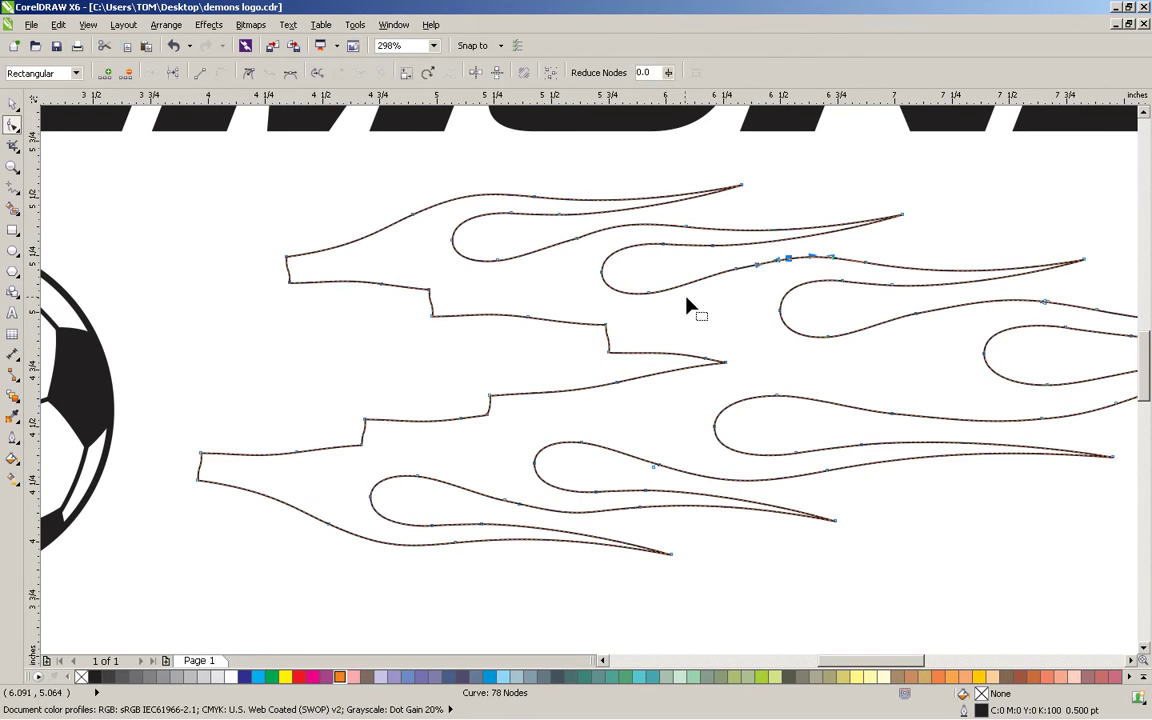
{"action": "double_click", "coordinate": [677, 287]}
{"action": "left_click_drag", "start_coordinate": [747, 274], "coordinate": [747, 274]}
{"action": "key", "text": "Delete"}
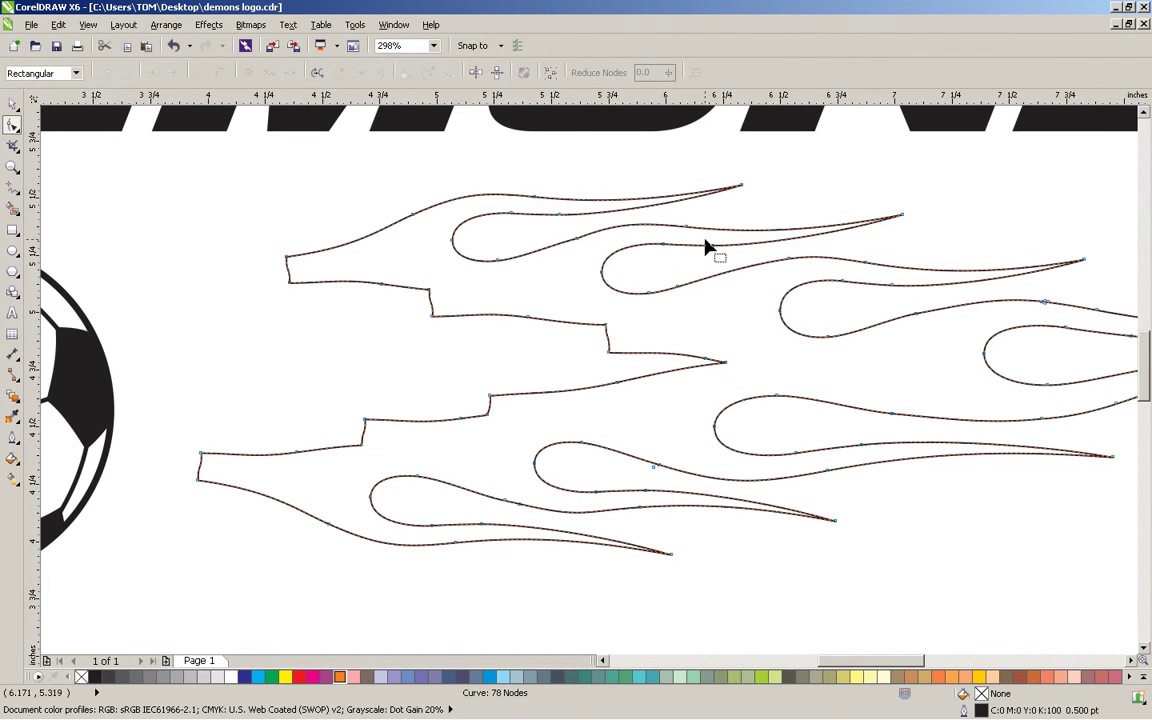
- Smooth the curve between the two topmost tails by adding nodes and deleting the uneven node between them
{"action": "double_click", "coordinate": [530, 255]}
{"action": "double_click", "coordinate": [530, 256]}
{"action": "key", "text": "Delete"}
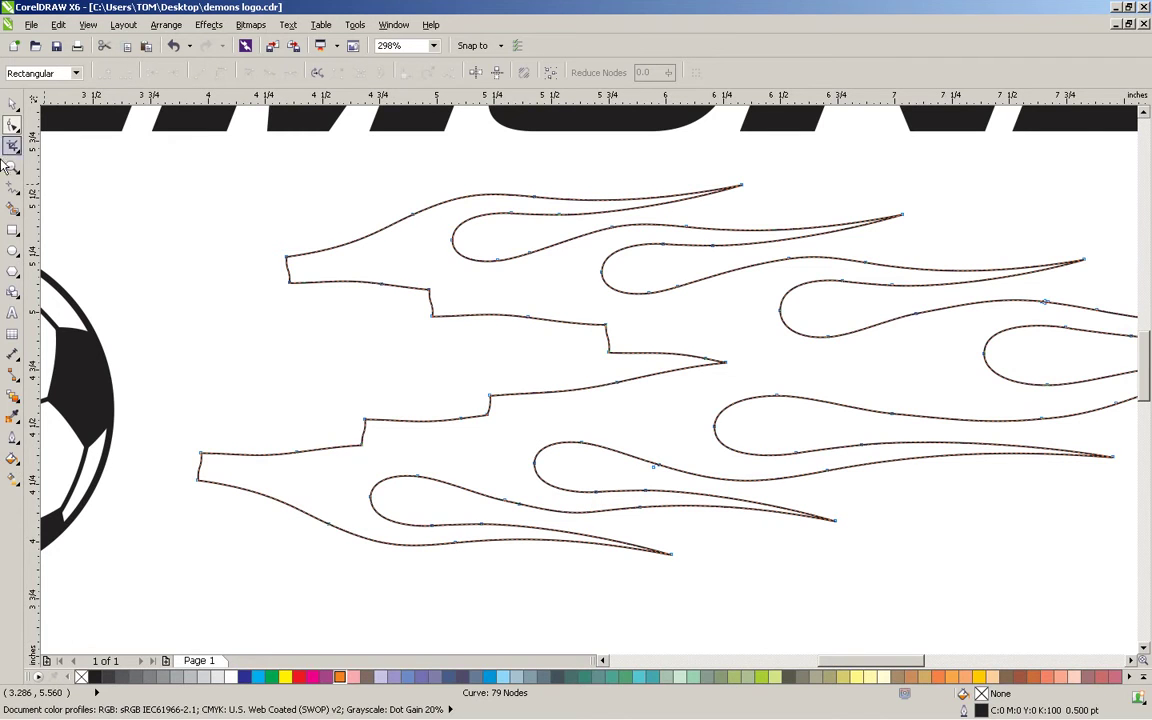
- Draw a closed straight-sided shape over the flame's stepped inner edge, extending it toward the soccer ball
{"action": "left_click", "coordinate": [13, 187]}
{"action": "left_click", "coordinate": [745, 340]}
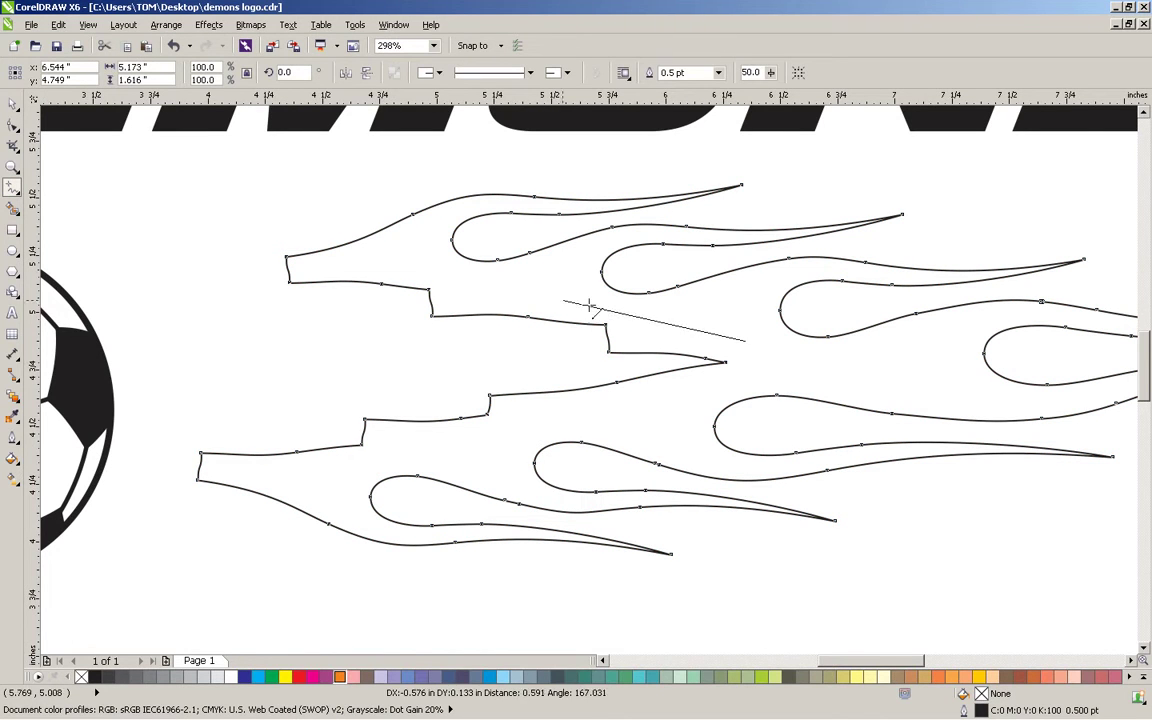
{"action": "double_click", "coordinate": [366, 247]}
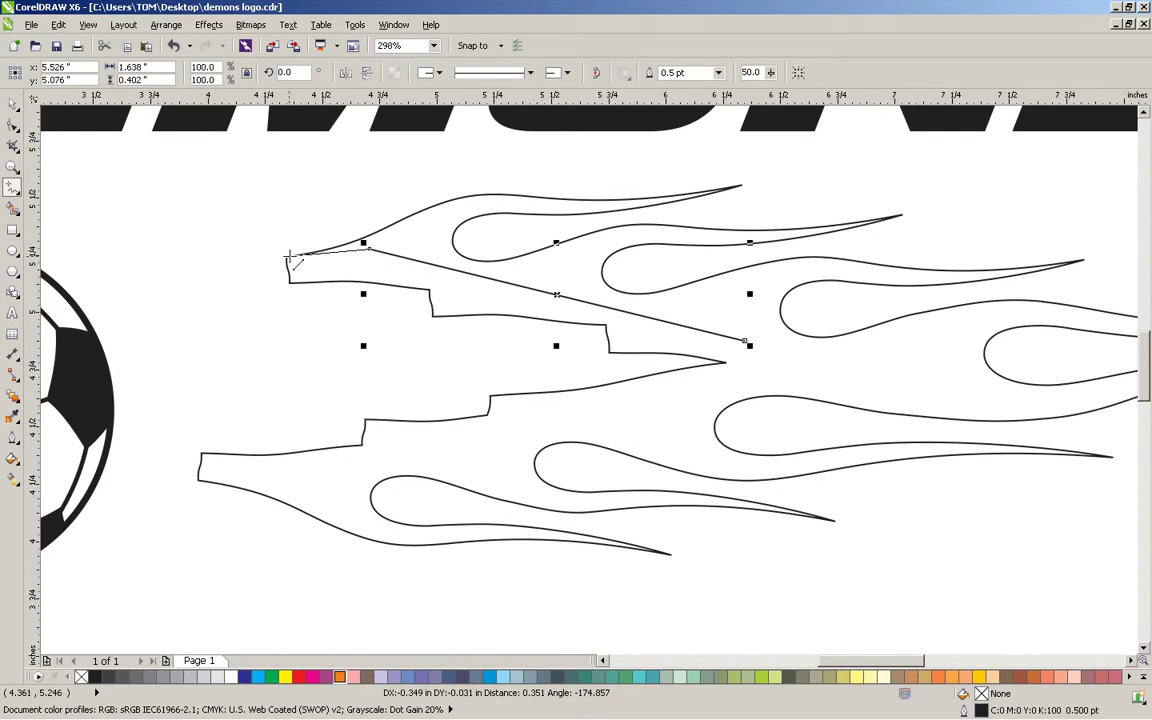
{"action": "double_click", "coordinate": [288, 256]}
{"action": "double_click", "coordinate": [131, 283]}
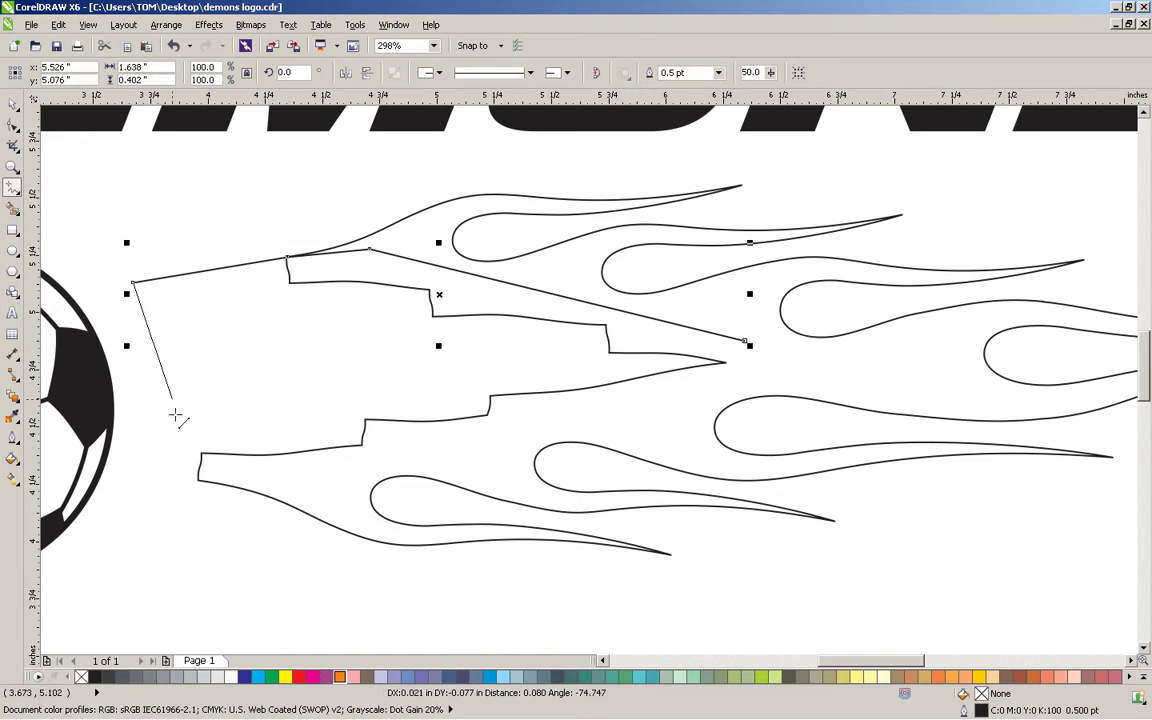
{"action": "double_click", "coordinate": [162, 481]}
{"action": "double_click", "coordinate": [225, 480]}
{"action": "double_click", "coordinate": [431, 461]}
{"action": "double_click", "coordinate": [658, 397]}
{"action": "double_click", "coordinate": [802, 368]}
{"action": "left_click", "coordinate": [745, 341]}
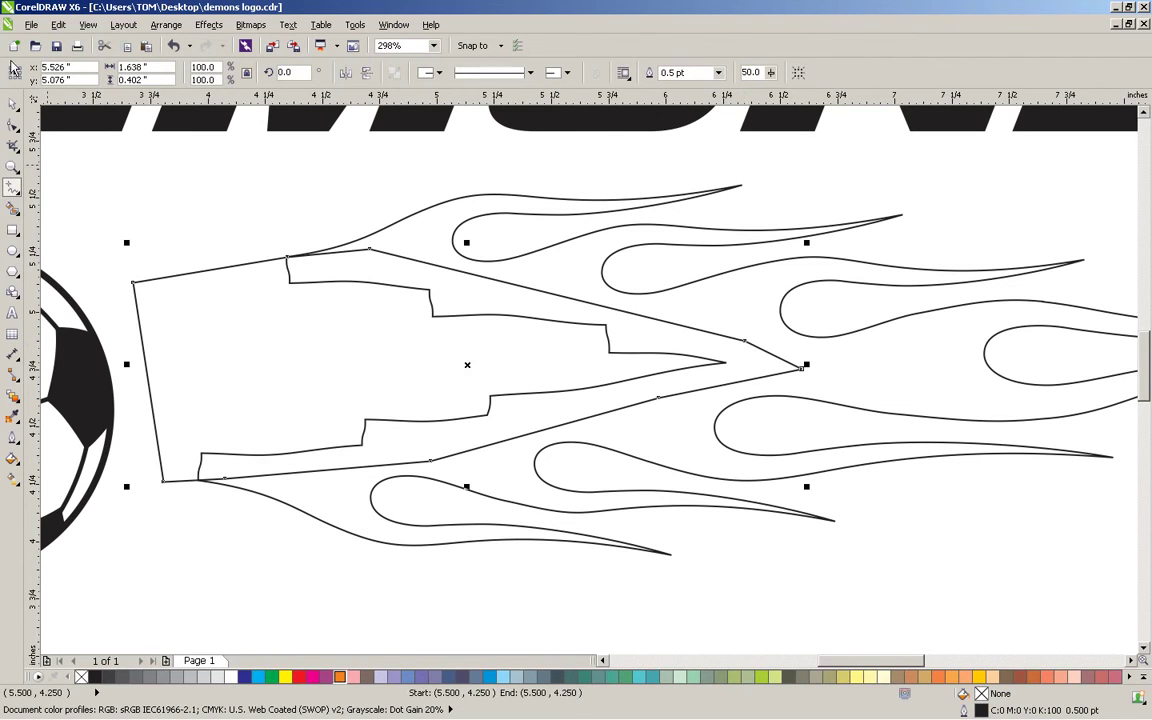
- Weld the straight-sided filler shape to the flame outline
{"action": "left_click", "coordinate": [12, 104]}
{"action": "left_click", "coordinate": [606, 280], "text": "shift"}
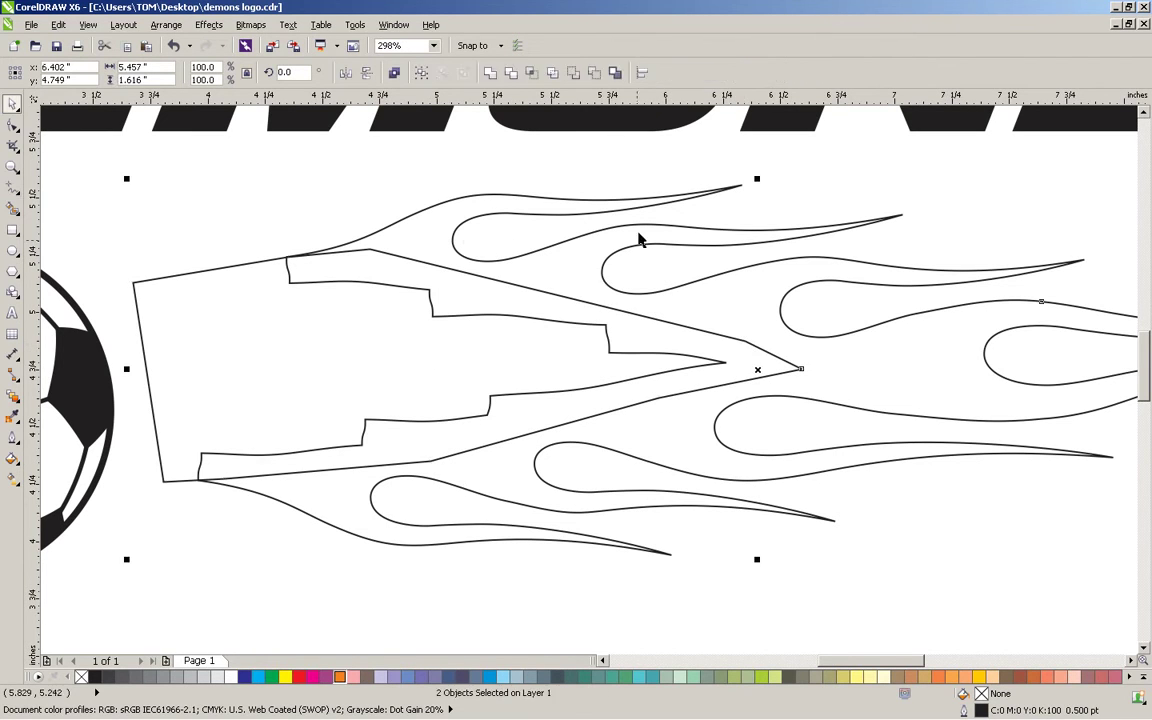
{"action": "left_click", "coordinate": [490, 72]}
{"action": "left_click", "coordinate": [265, 237]}
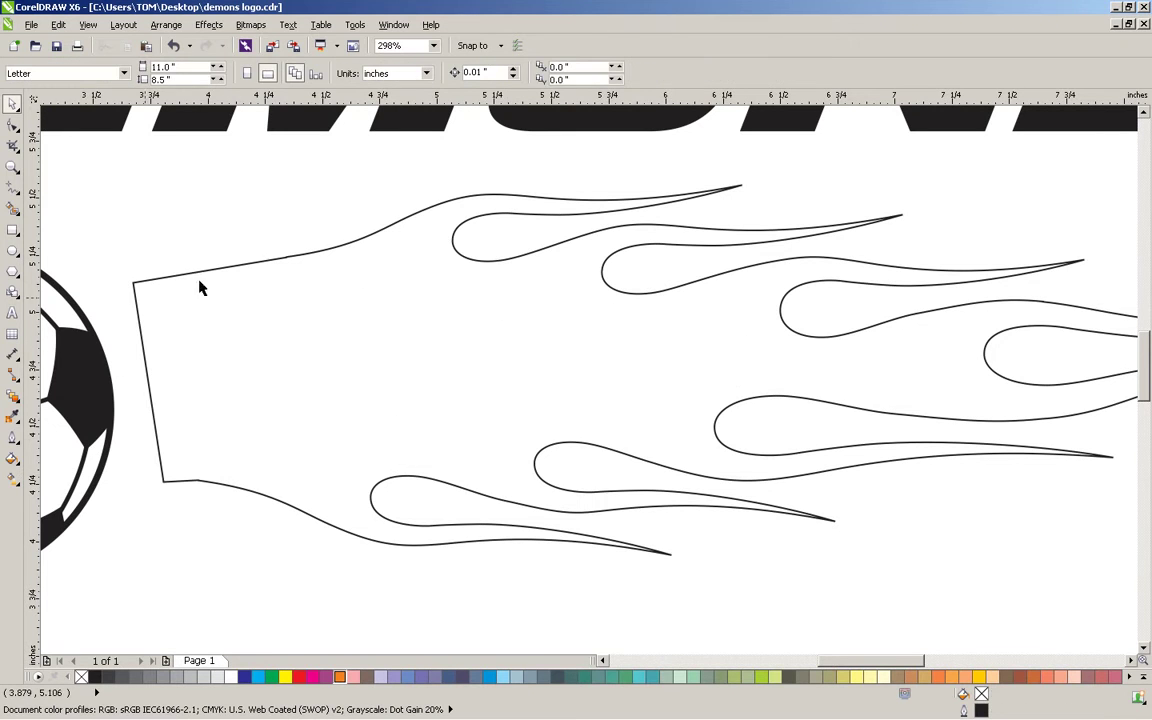
- Move the flame outline so its open end overlaps the soccer ball, and mirror it vertically
{"action": "left_click", "coordinate": [12, 167]}
{"action": "right_click", "coordinate": [494, 479]}
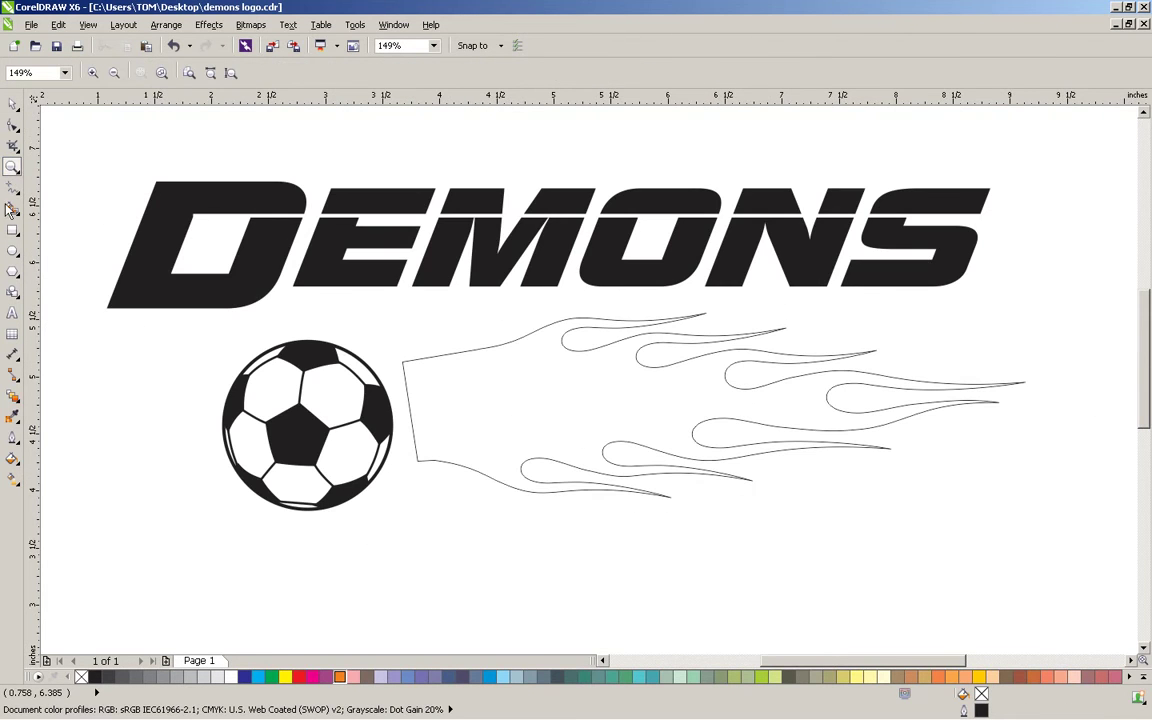
{"action": "left_click", "coordinate": [12, 104]}
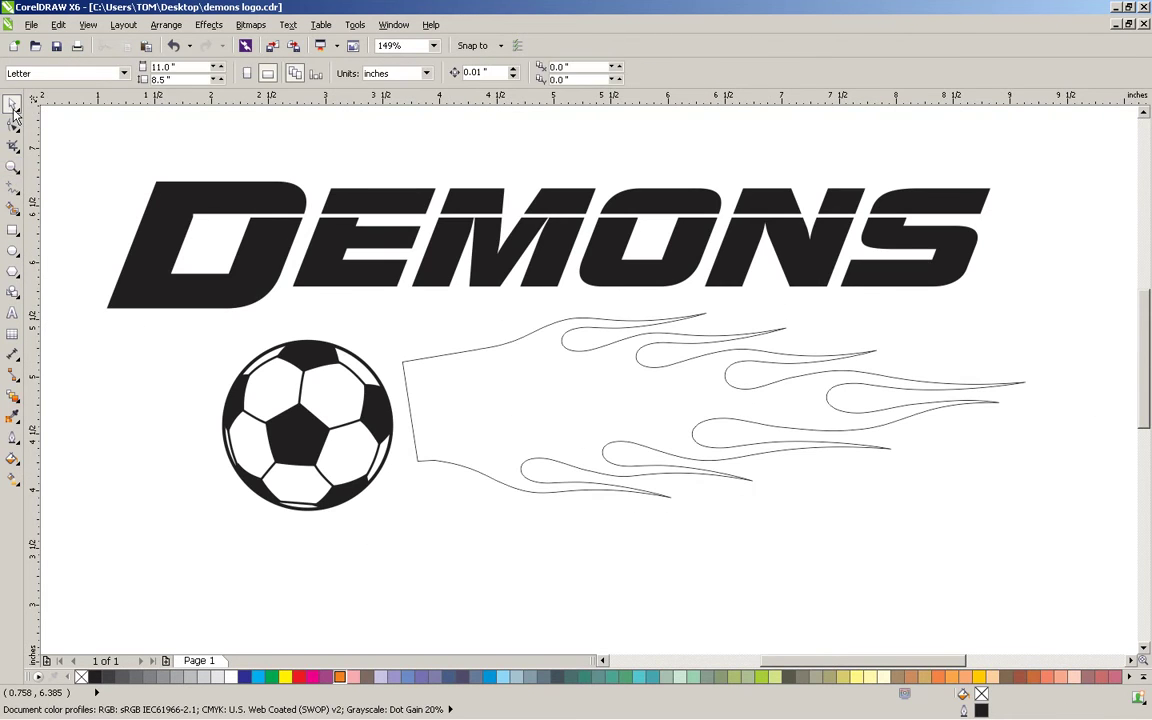
{"action": "left_click", "coordinate": [600, 481]}
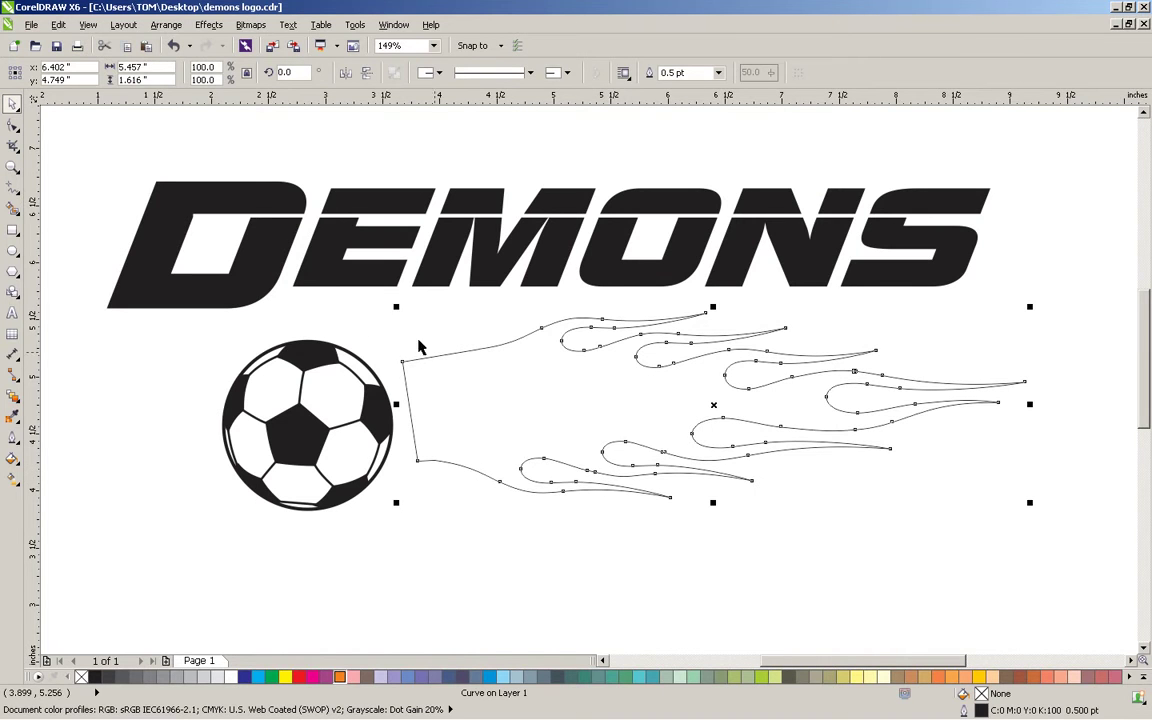
{"action": "left_click_drag", "start_coordinate": [437, 355], "coordinate": [355, 347]}
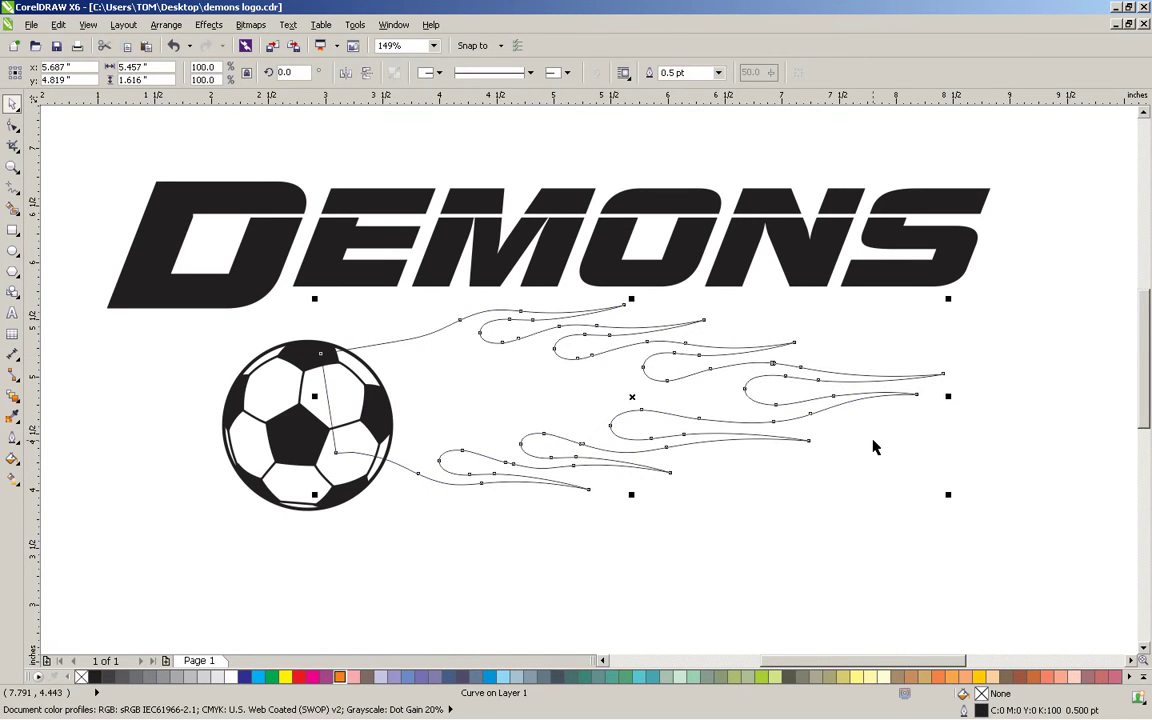
{"action": "left_click_drag", "start_coordinate": [630, 301], "coordinate": [657, 522]}
{"action": "left_click_drag", "start_coordinate": [654, 491], "coordinate": [637, 347]}
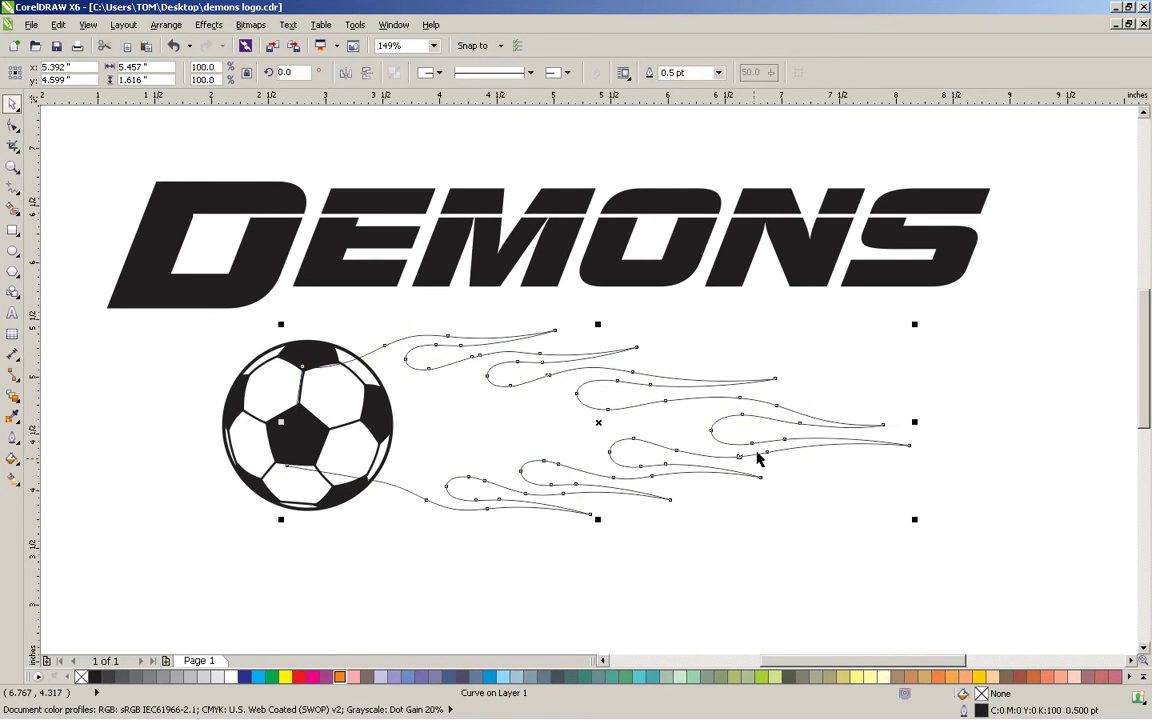
- Skew the flame outline horizontally so its upper tails shift away from the ball, and nudge it back toward the ball
{"action": "left_click", "coordinate": [812, 433]}
{"action": "left_click_drag", "start_coordinate": [598, 325], "coordinate": [640, 320]}
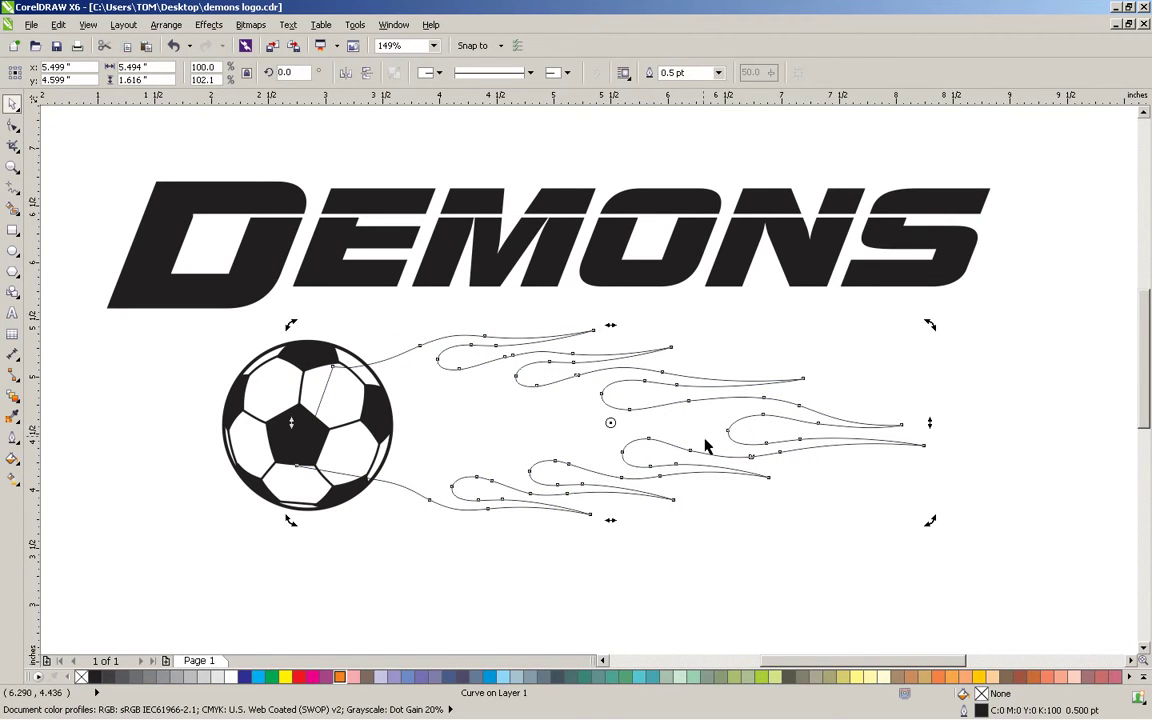
{"action": "left_click_drag", "start_coordinate": [645, 408], "coordinate": [629, 405]}
{"action": "left_click", "coordinate": [200, 313]}
{"action": "left_click_drag", "start_coordinate": [167, 324], "coordinate": [427, 556]}
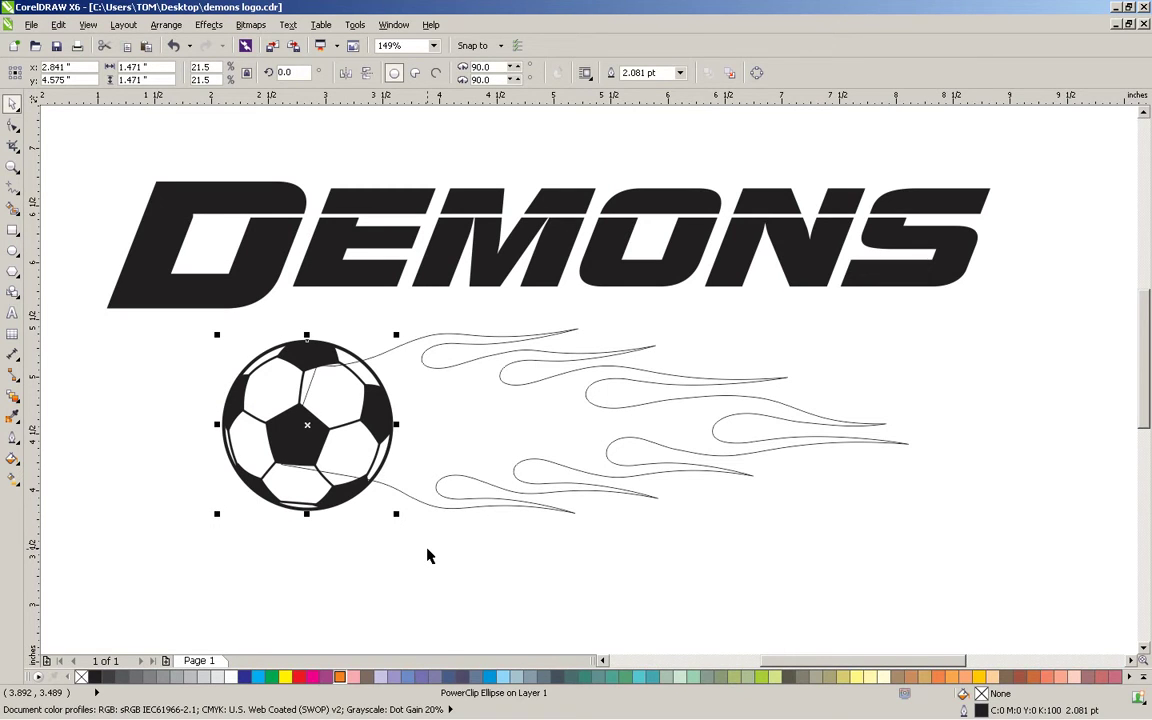
{"action": "left_click", "coordinate": [508, 554]}
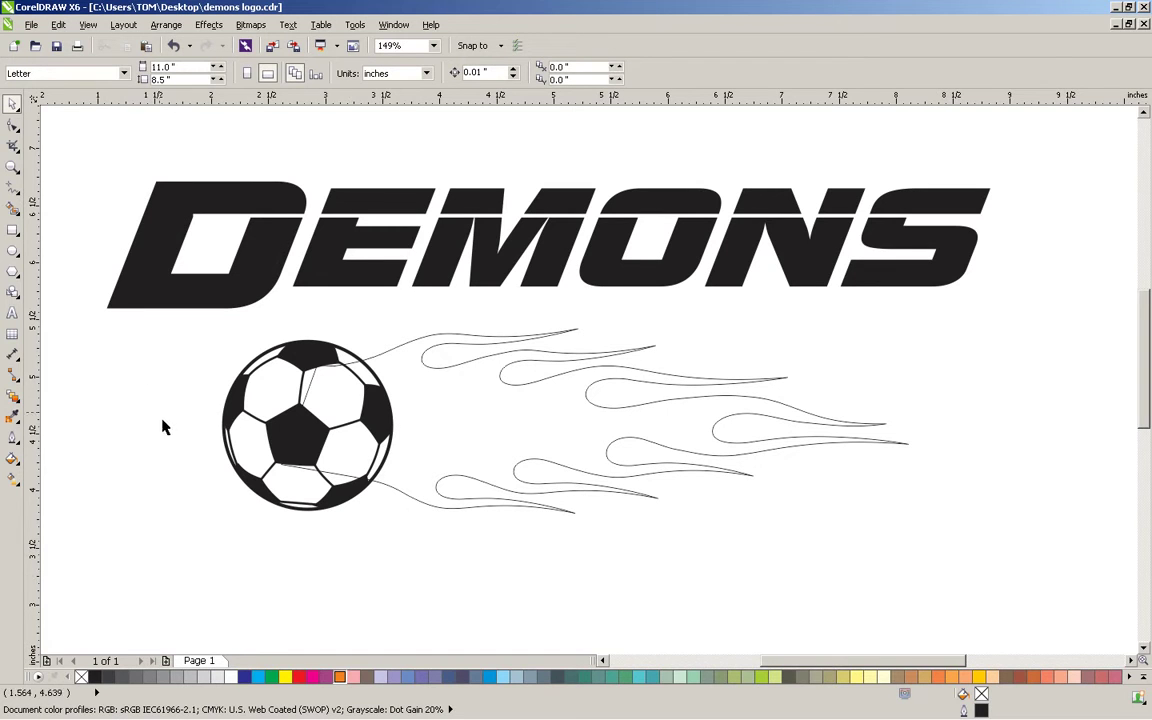
{"action": "left_click_drag", "start_coordinate": [72, 120], "coordinate": [1058, 607]}
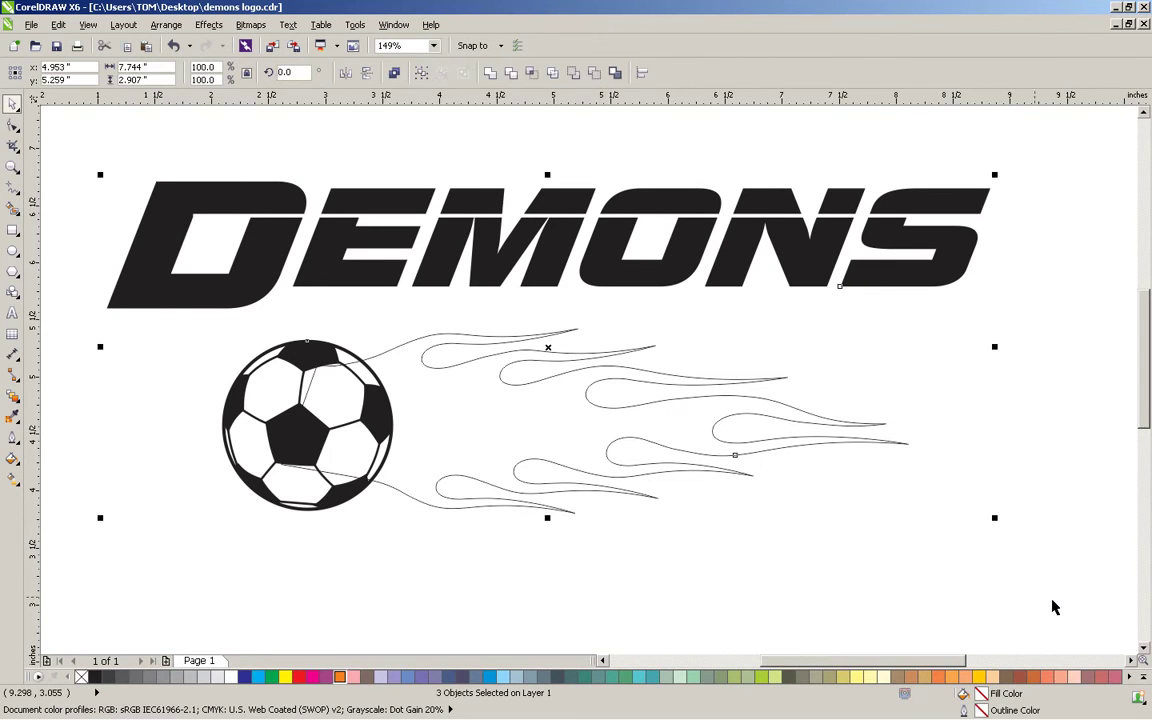
{"action": "key", "text": "ctrl+g"}
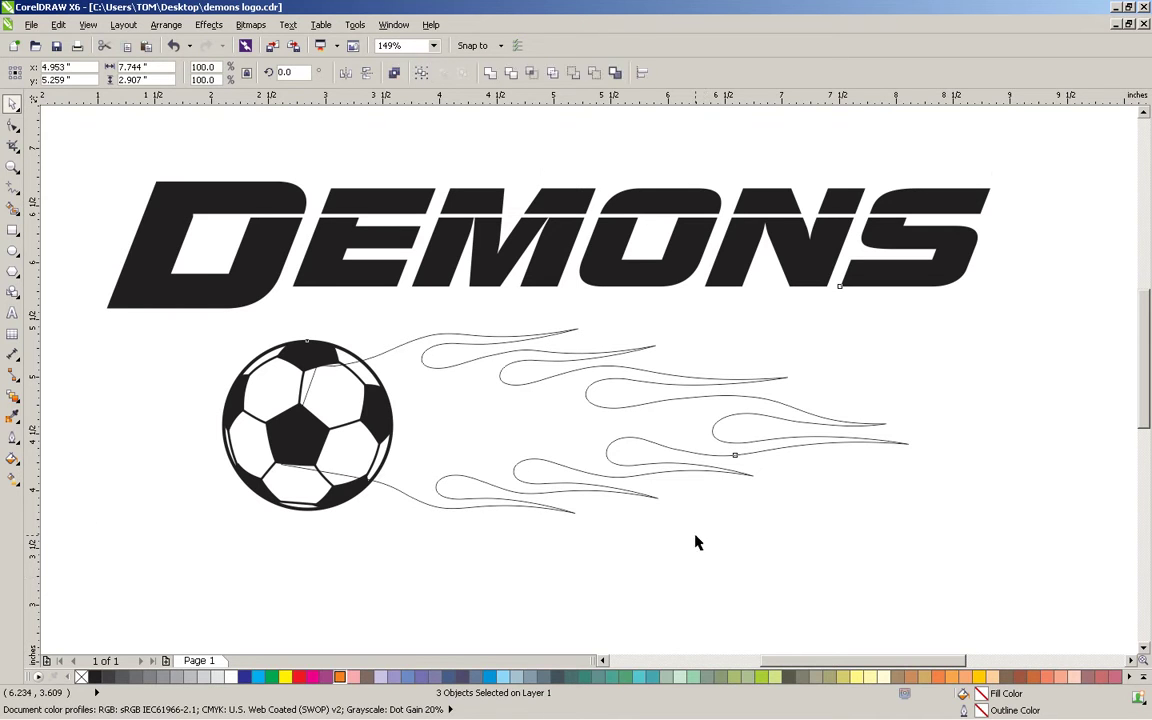
{"action": "left_click", "coordinate": [572, 502]}
{"action": "left_click", "coordinate": [572, 502]}
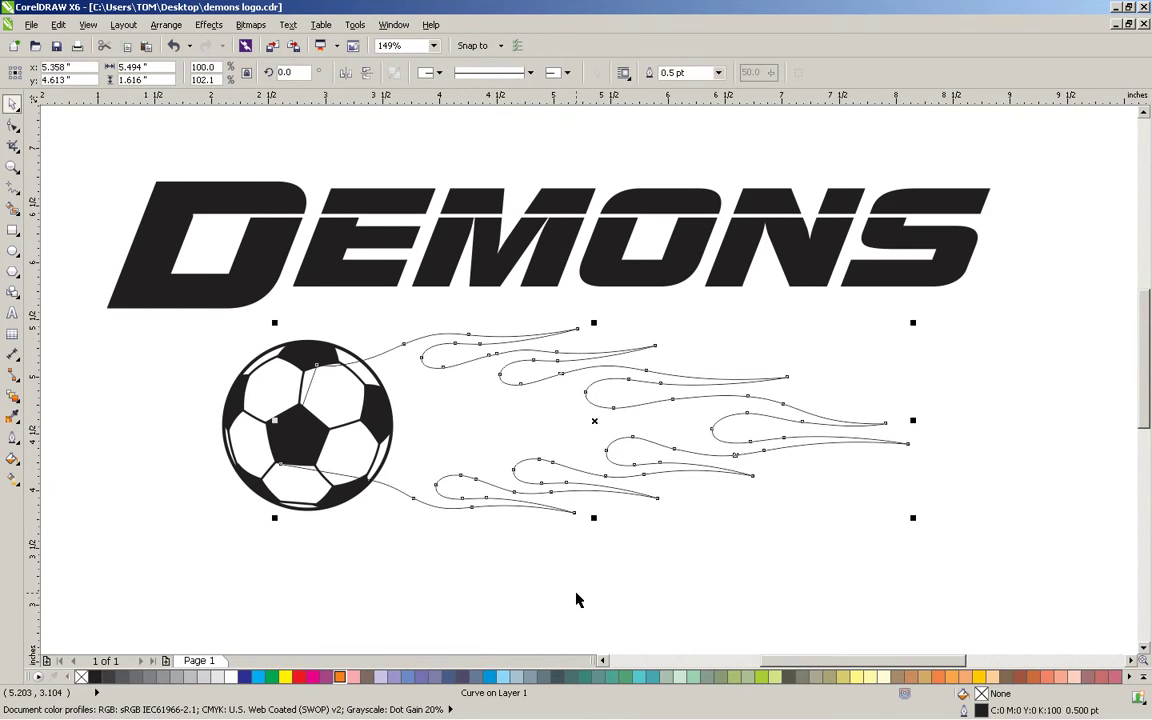
- Fill the soccer ball's circle with white so that it hides the flame's end
{"action": "left_click", "coordinate": [535, 588]}
{"action": "left_click", "coordinate": [325, 447]}
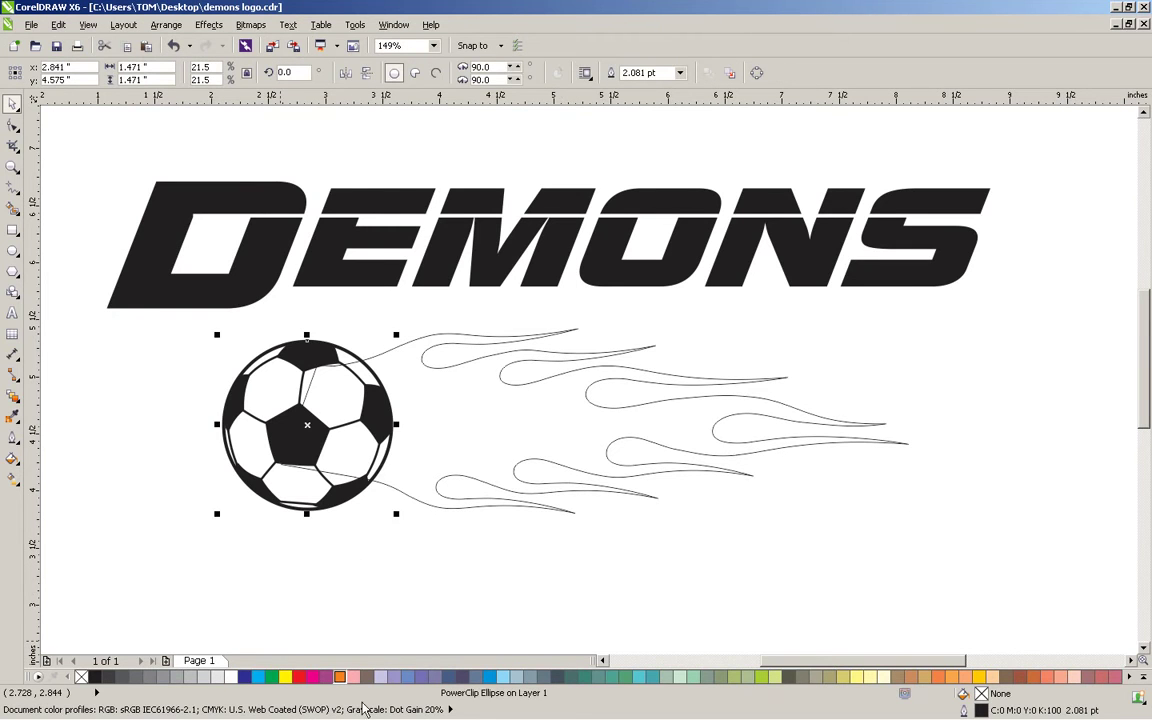
{"action": "left_click", "coordinate": [576, 558]}
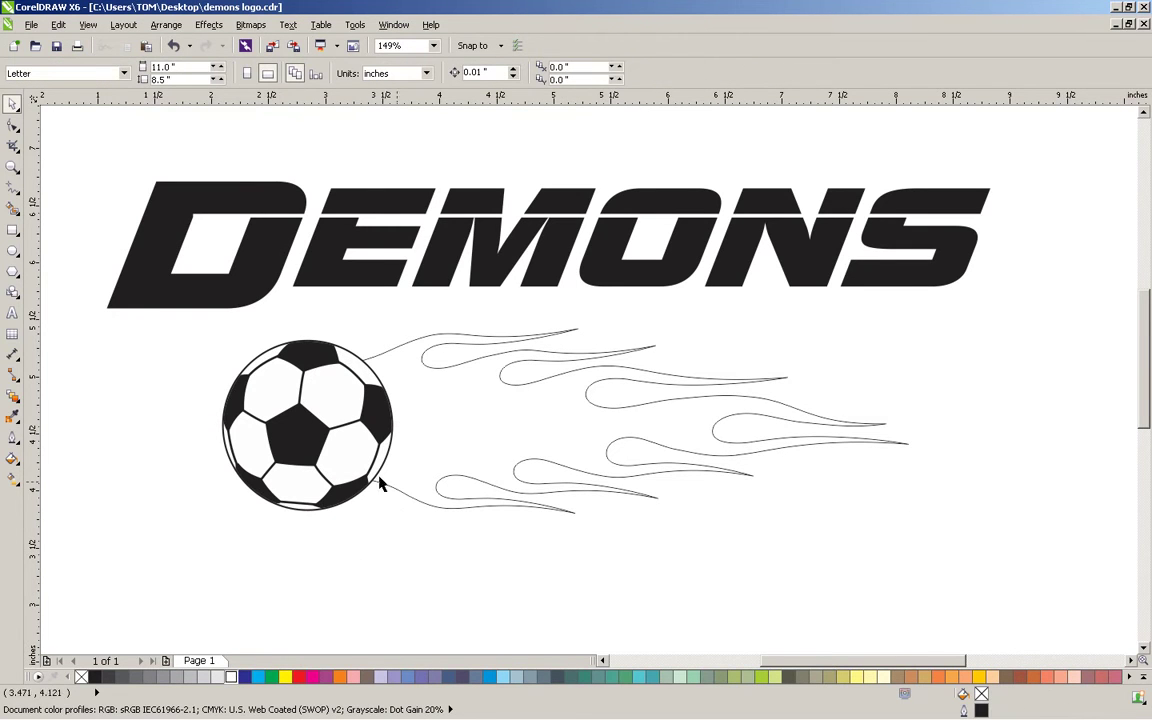
- Fill the flame shape with red and remove its outline
{"action": "left_click", "coordinate": [444, 510]}
{"action": "left_click_drag", "start_coordinate": [299, 677], "coordinate": [632, 422]}
{"action": "left_click", "coordinate": [632, 422]}
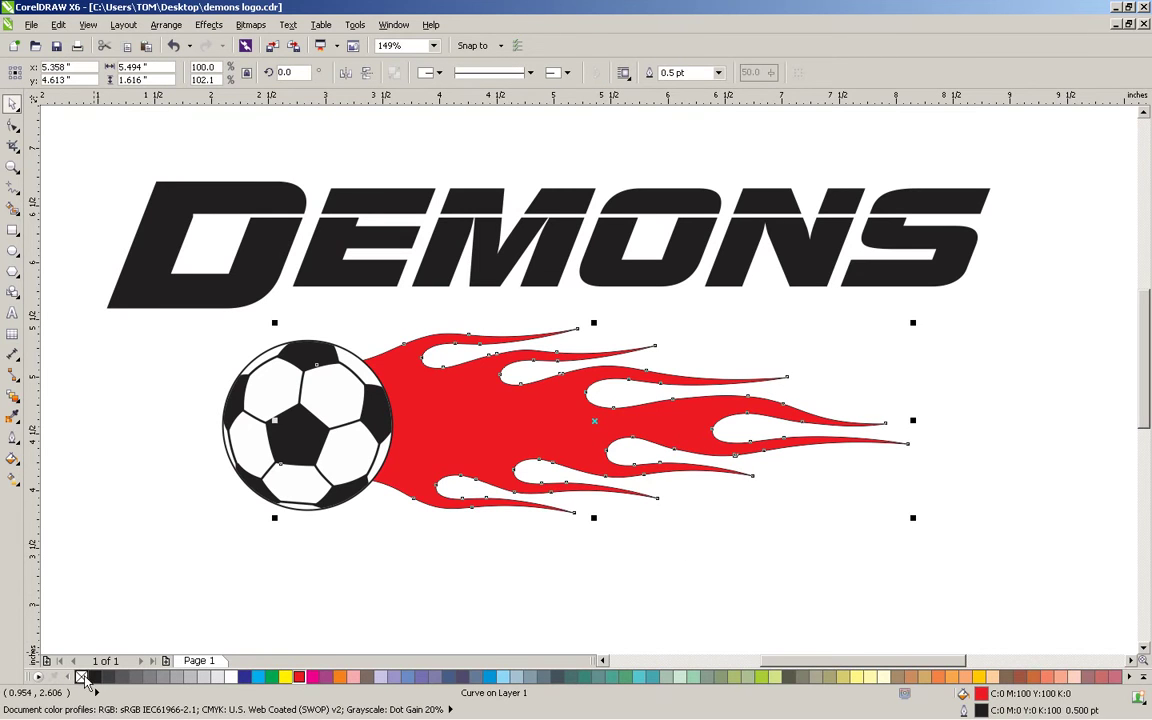
- Start a custom linear fountain fill for the flame and add an orange color stop at 58%
{"action": "left_click", "coordinate": [13, 416]}
{"action": "left_click", "coordinate": [60, 426]}
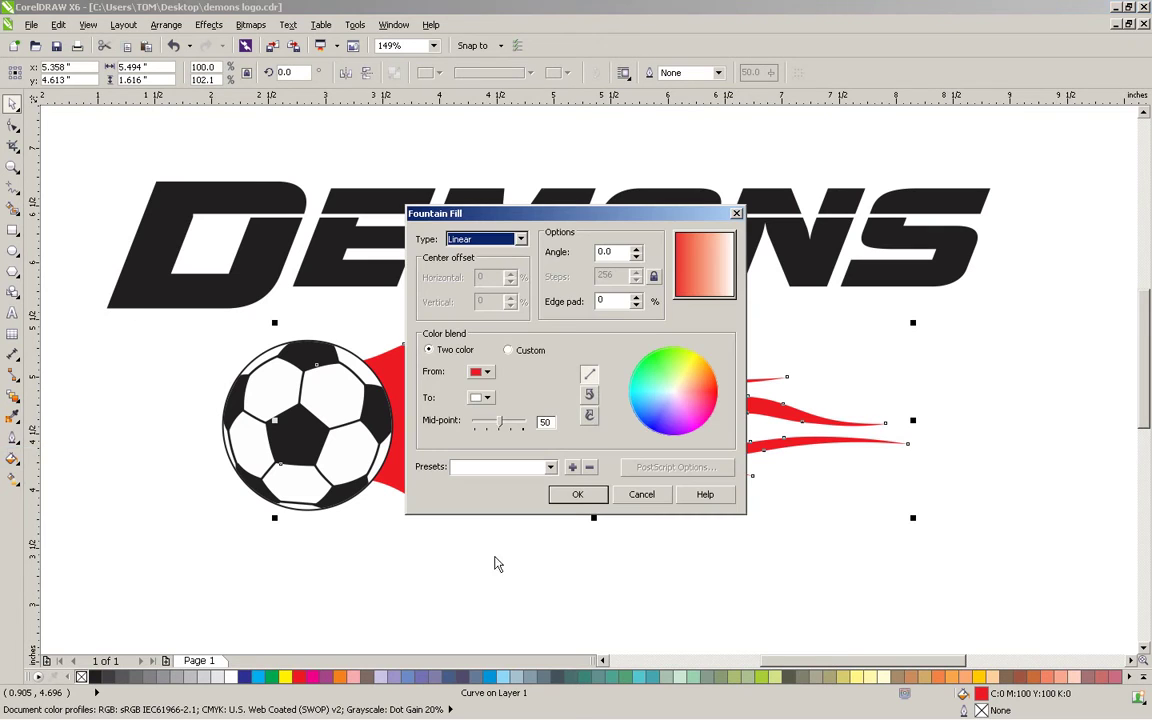
{"action": "left_click", "coordinate": [510, 350]}
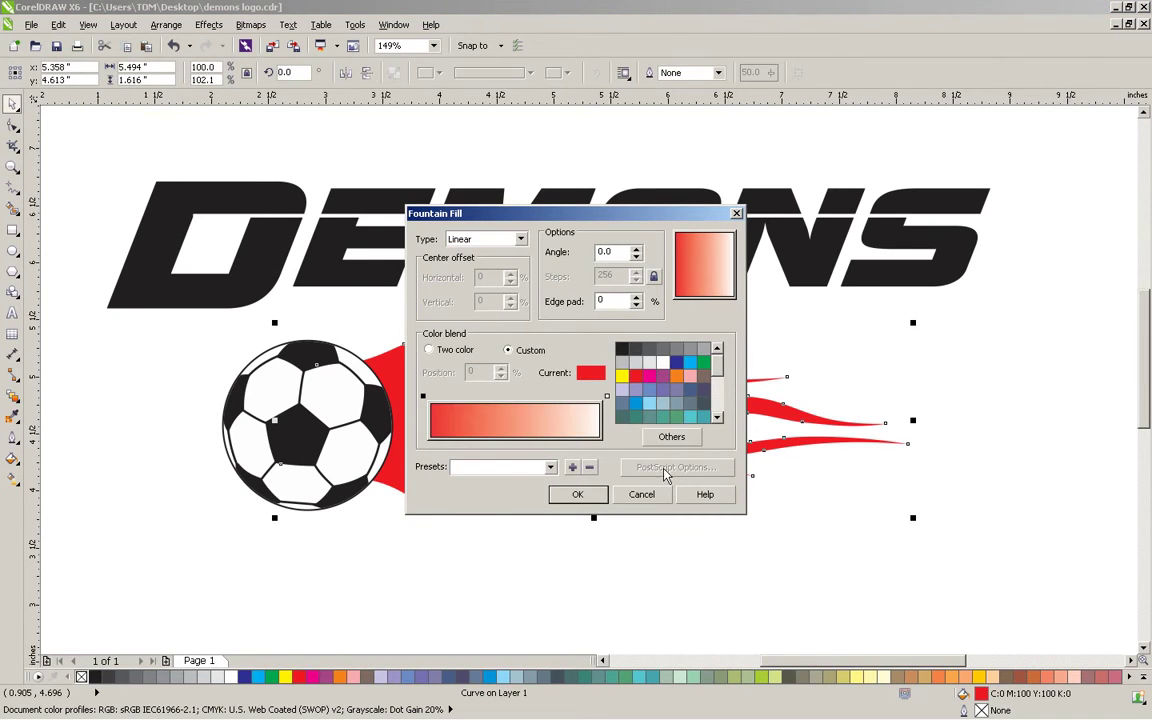
{"action": "left_click", "coordinate": [606, 396]}
{"action": "double_click", "coordinate": [602, 397]}
{"action": "mouse_move", "coordinate": [602, 397]}
{"action": "left_mouse_down"}
{"action": "mouse_move", "coordinate": [483, 400]}
{"action": "mouse_move", "coordinate": [528, 397]}
{"action": "left_mouse_up"}
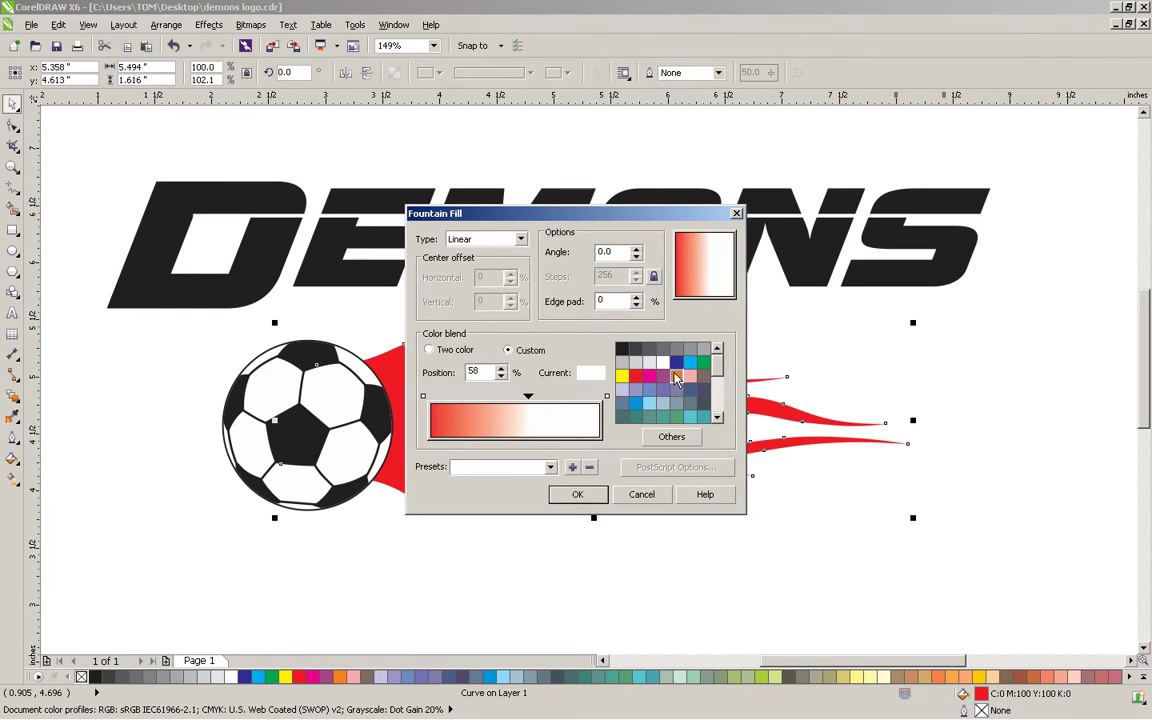
{"action": "left_click", "coordinate": [676, 377]}
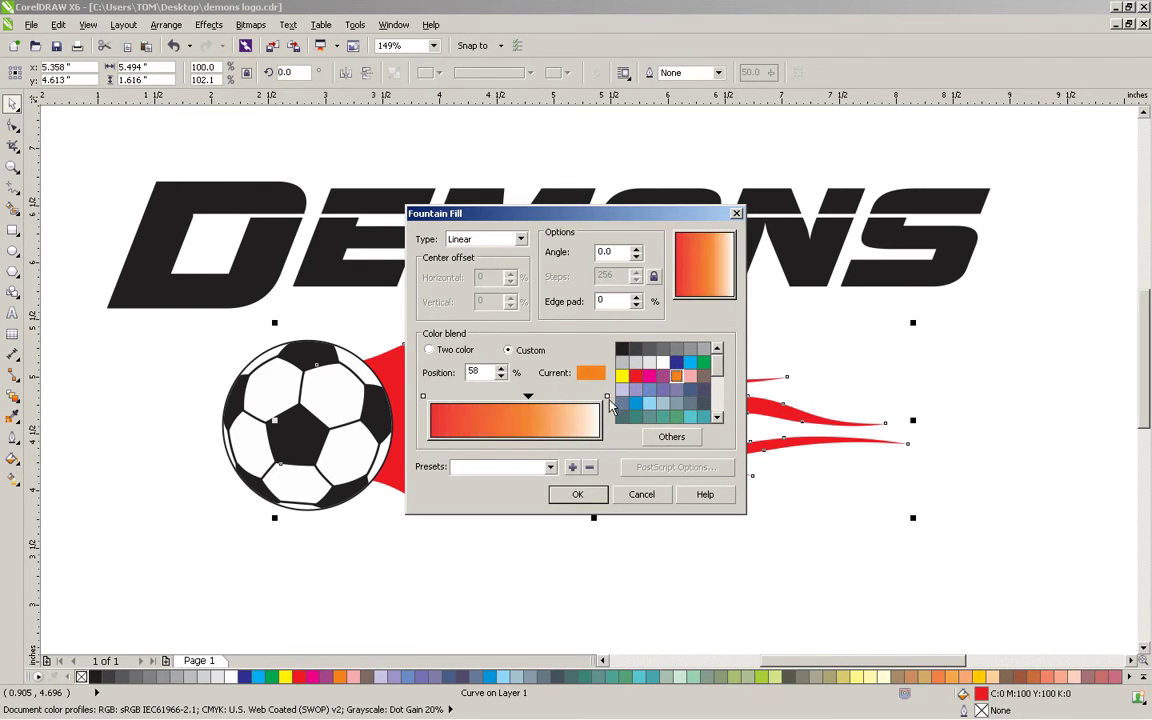
- Shift the orange stop closer to red, and add a yellow stop beyond it plus a white stop at 92%
{"action": "double_click", "coordinate": [605, 397]}
{"action": "left_click_drag", "start_coordinate": [605, 397], "coordinate": [502, 400]}
{"action": "left_click", "coordinate": [569, 397]}
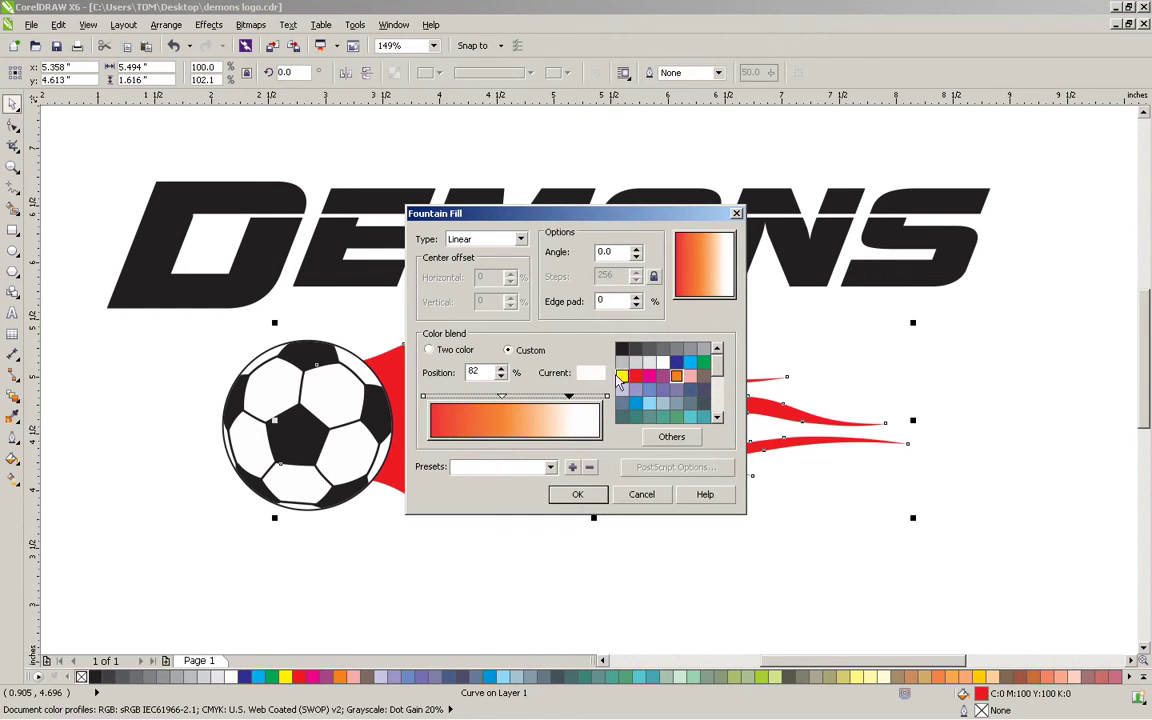
{"action": "left_click", "coordinate": [621, 376]}
{"action": "mouse_move", "coordinate": [569, 398]}
{"action": "left_mouse_down"}
{"action": "mouse_move", "coordinate": [551, 398]}
{"action": "mouse_move", "coordinate": [588, 399]}
{"action": "left_mouse_up"}
{"action": "double_click", "coordinate": [598, 397]}
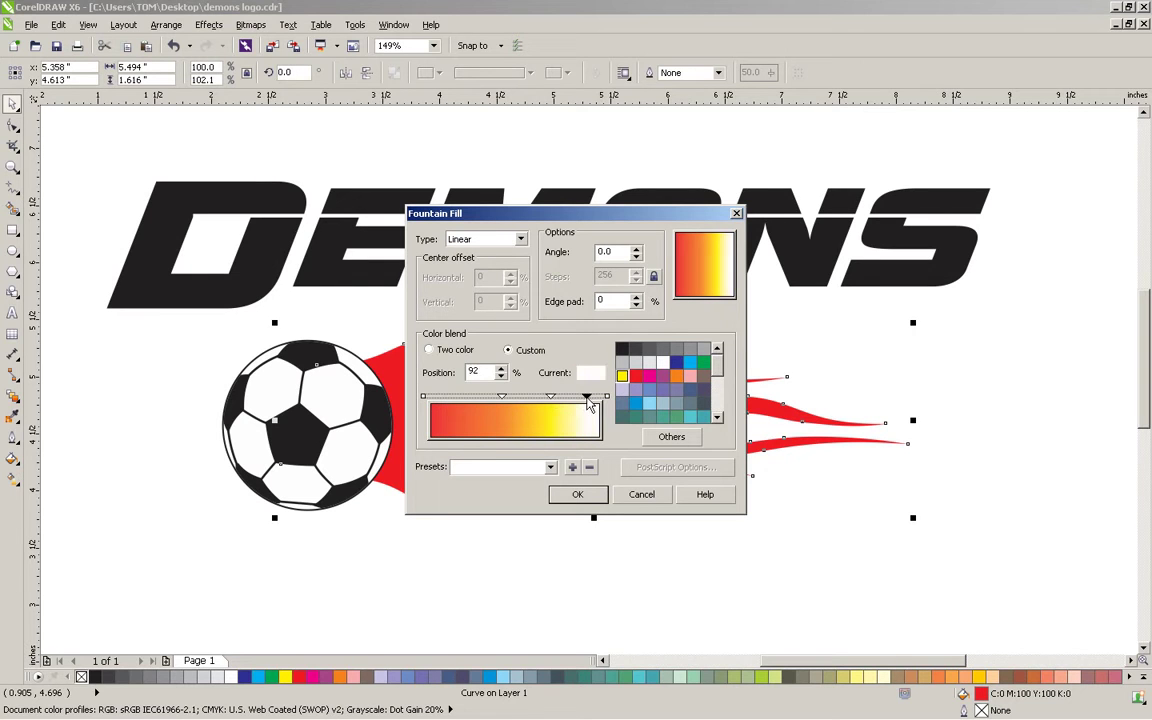
- Set the fountain fill angle to 180 and apply the gradient to the flame
{"action": "double_click", "coordinate": [616, 252]}
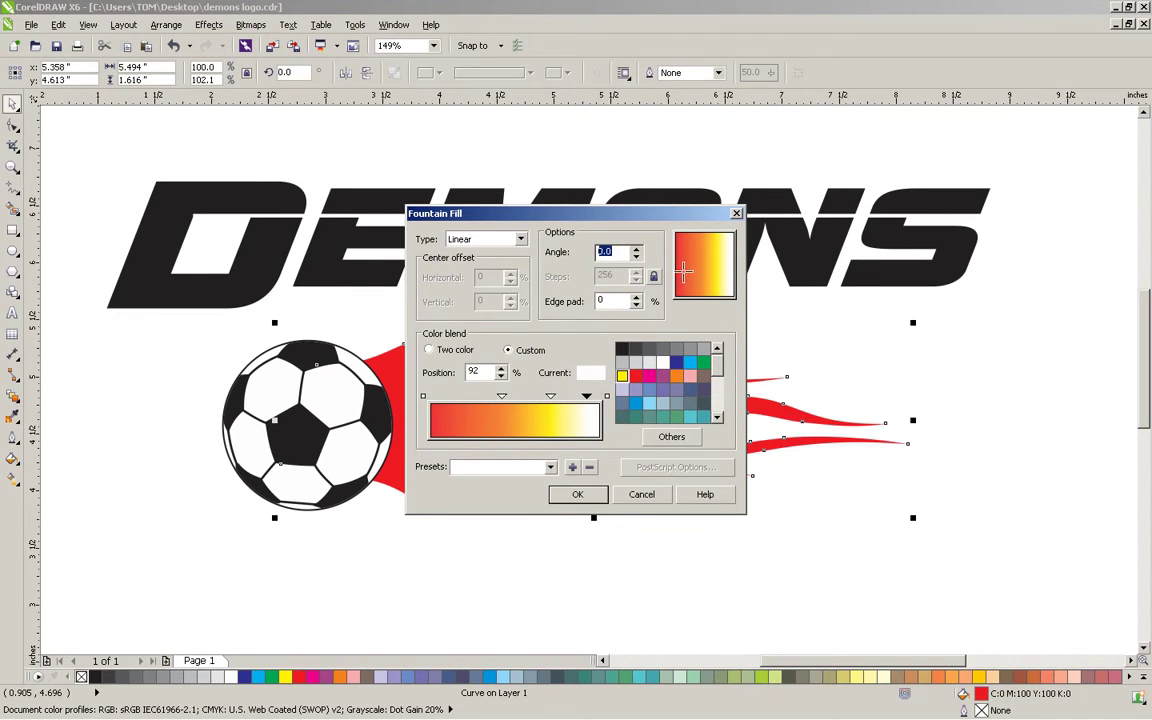
{"action": "type", "text": "-90"}
{"action": "double_click", "coordinate": [612, 251]}
{"action": "type", "text": "180"}
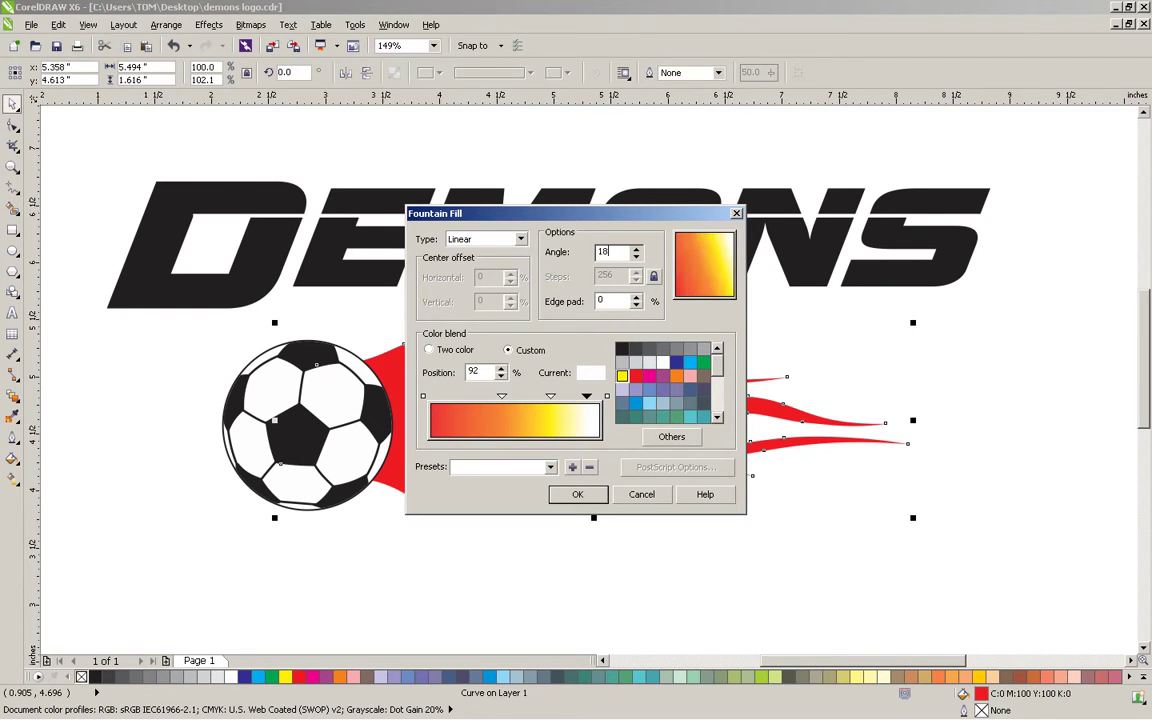
{"action": "left_click", "coordinate": [578, 496]}
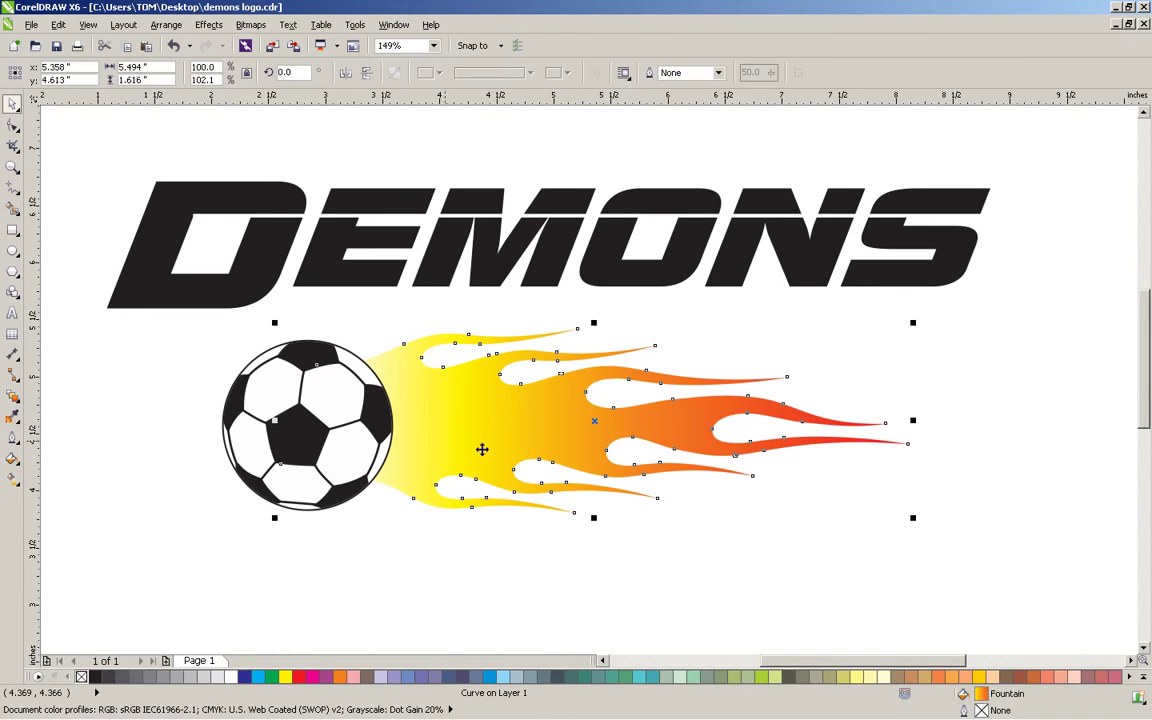
- Place a copy of the flame, scaled to about 47%, inside the original beside the ball and fill it with white
{"action": "left_click", "coordinate": [625, 515]}
{"action": "left_click", "coordinate": [428, 367]}
{"action": "left_click_drag", "start_coordinate": [913, 322], "coordinate": [578, 420]}
{"action": "left_click_drag", "start_coordinate": [478, 483], "coordinate": [498, 435]}
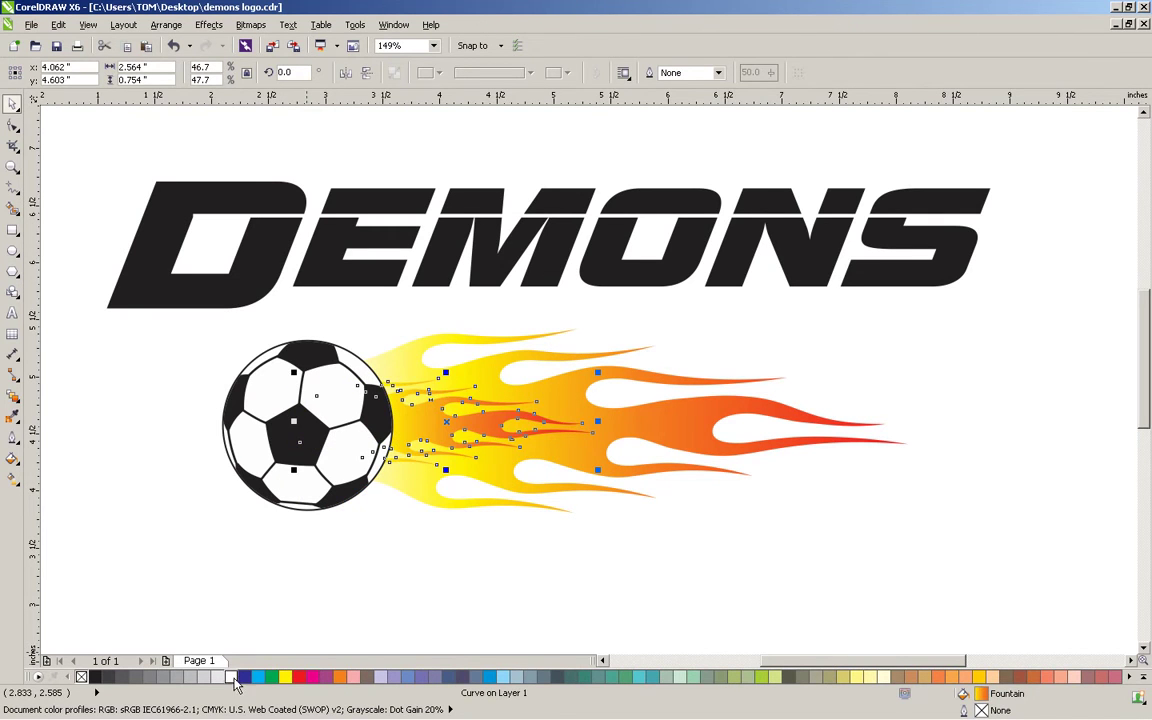
{"action": "left_click", "coordinate": [287, 679]}
{"action": "left_click", "coordinate": [630, 566]}
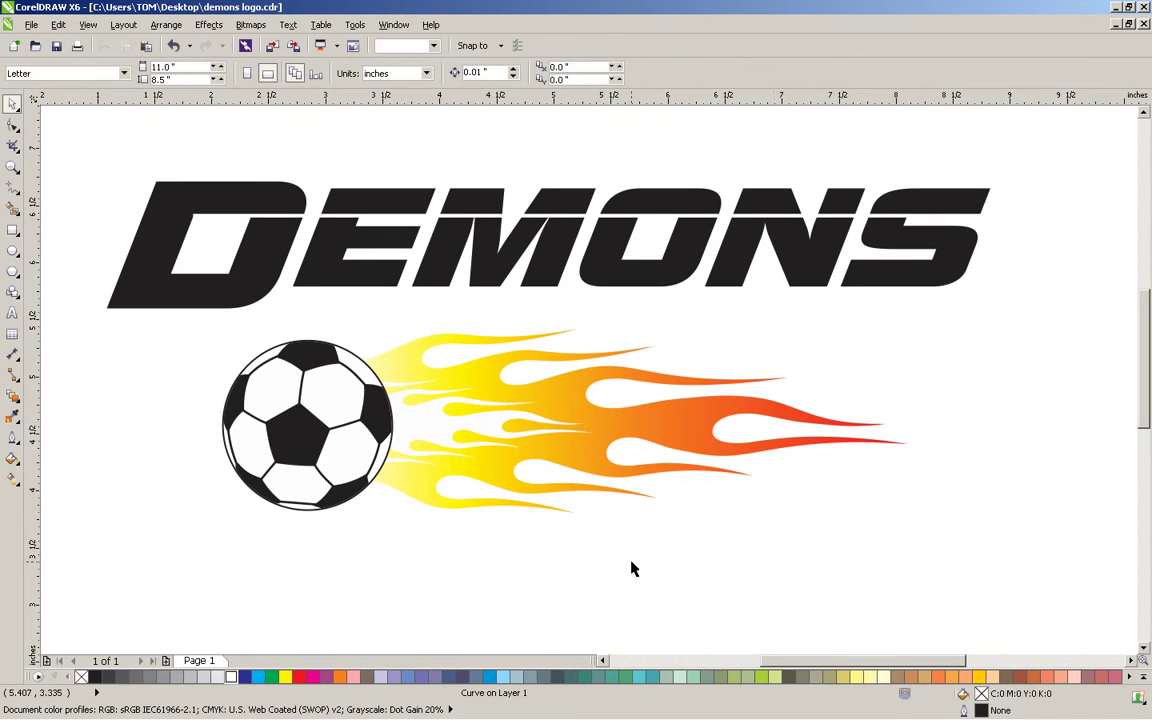
- Enlarge the inner white flame about its center to about 53% scale
{"action": "left_click", "coordinate": [477, 431]}
{"action": "left_click_drag", "start_coordinate": [598, 470], "coordinate": [617, 476]}
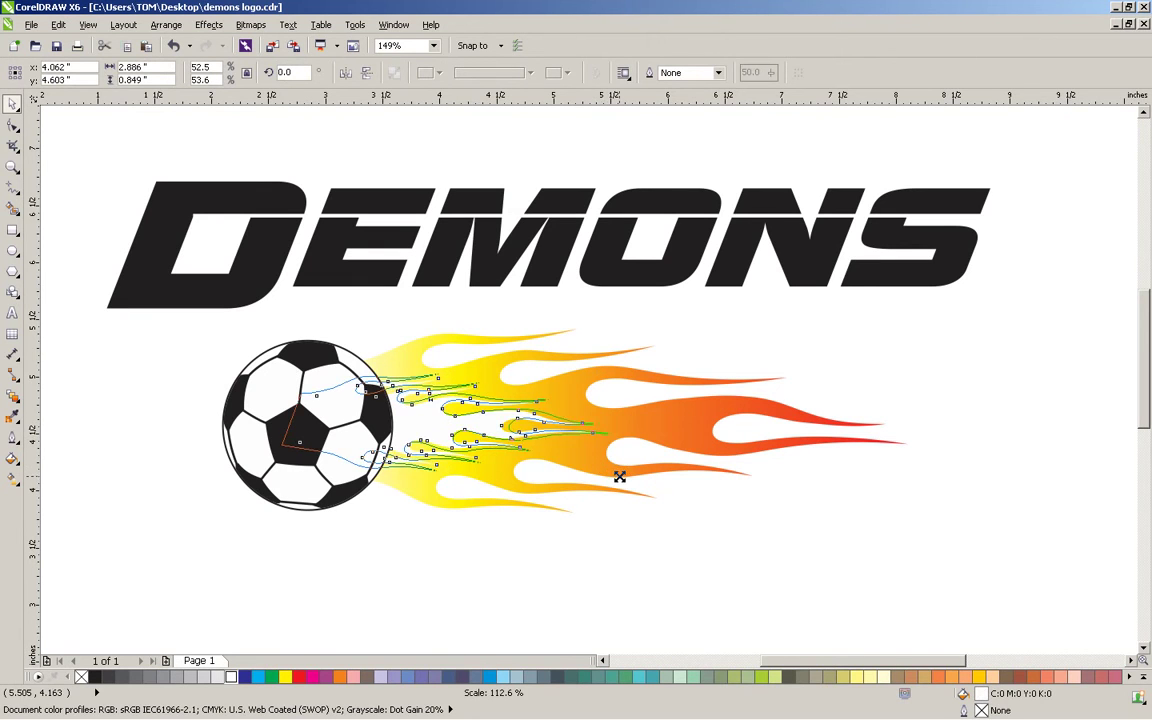
{"action": "left_click", "coordinate": [808, 563]}
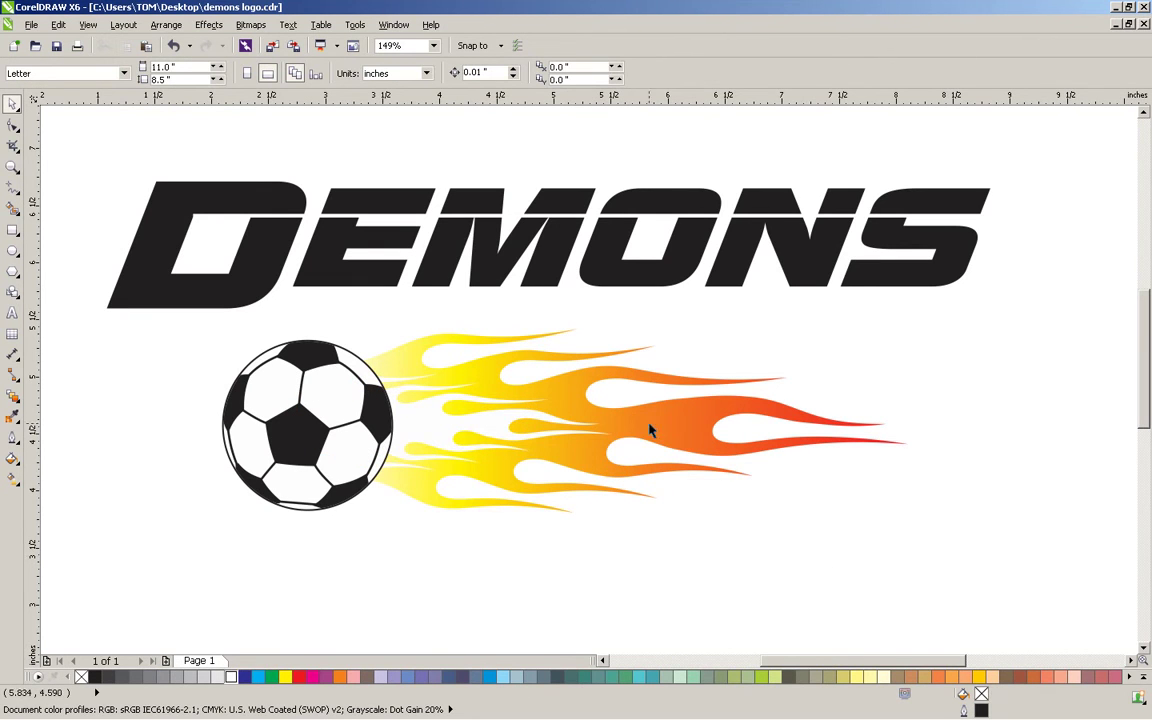
{"action": "left_click", "coordinate": [11, 168]}
{"action": "scroll", "coordinate": [455, 432], "scroll_direction": "down", "scroll_amount": 2}
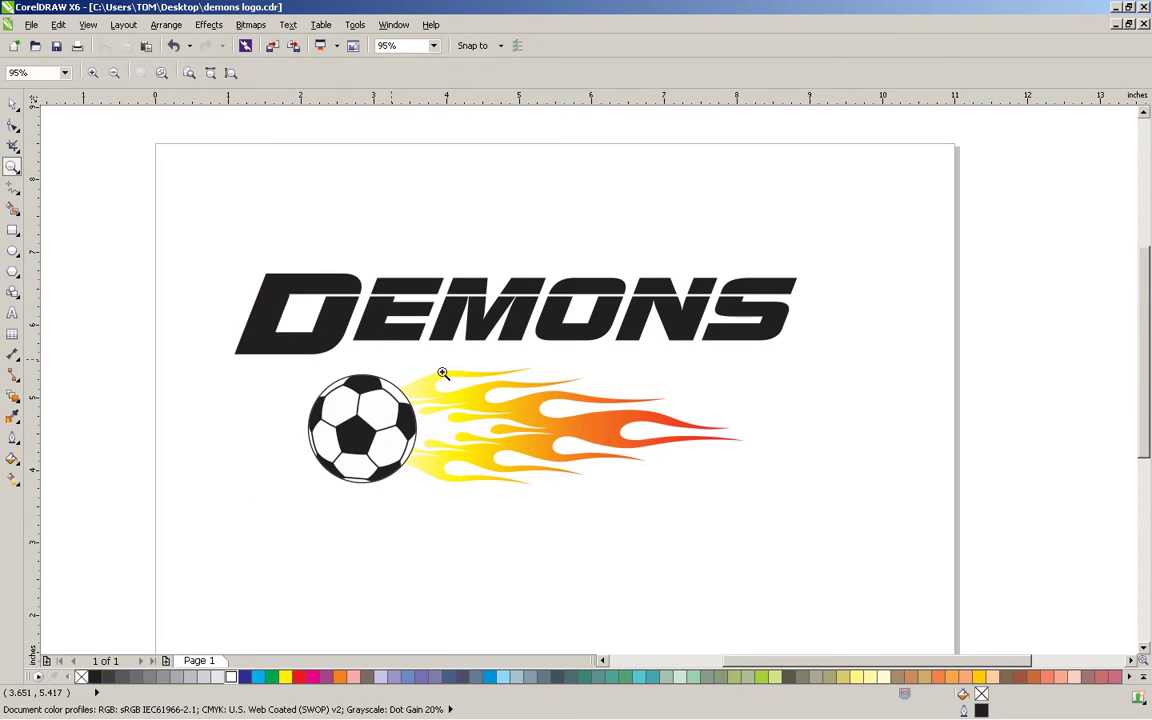
{"action": "left_click_drag", "start_coordinate": [195, 225], "coordinate": [868, 527]}
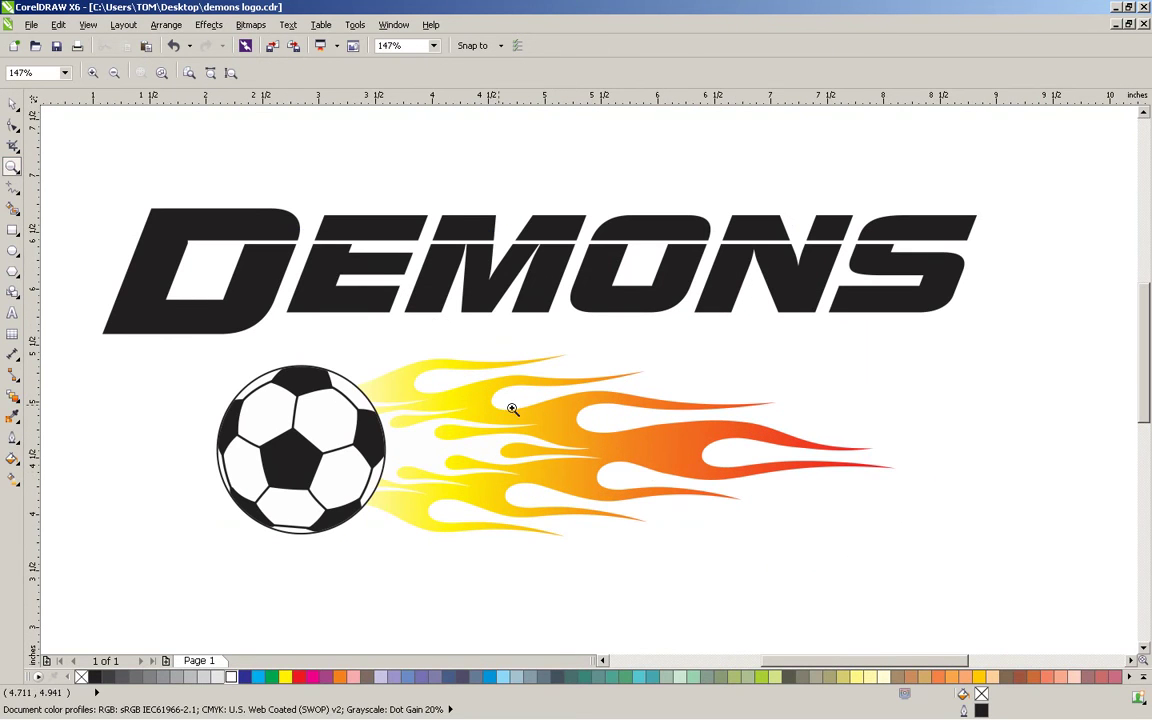
- Fill the flame copy behind the gradient flame with red and stretch it toward the ball to about 5.59 in wide
{"action": "left_click", "coordinate": [12, 103]}
{"action": "left_click", "coordinate": [420, 376]}
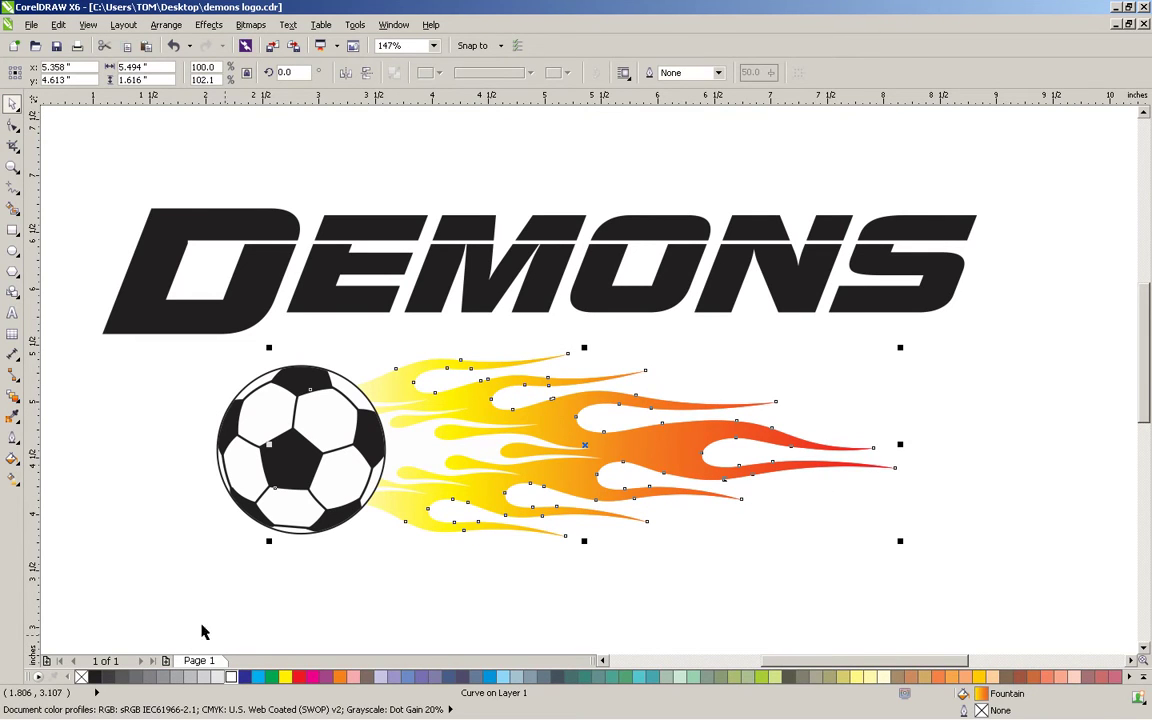
{"action": "left_click", "coordinate": [298, 677]}
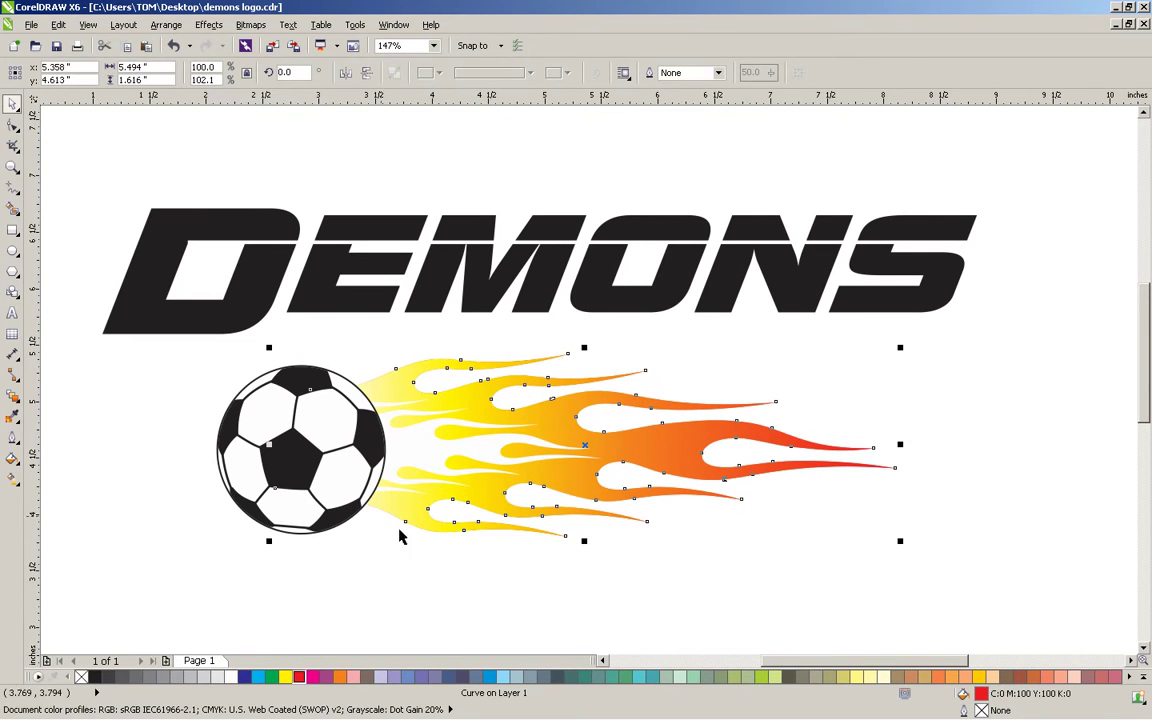
{"action": "left_click_drag", "start_coordinate": [270, 446], "coordinate": [259, 446]}
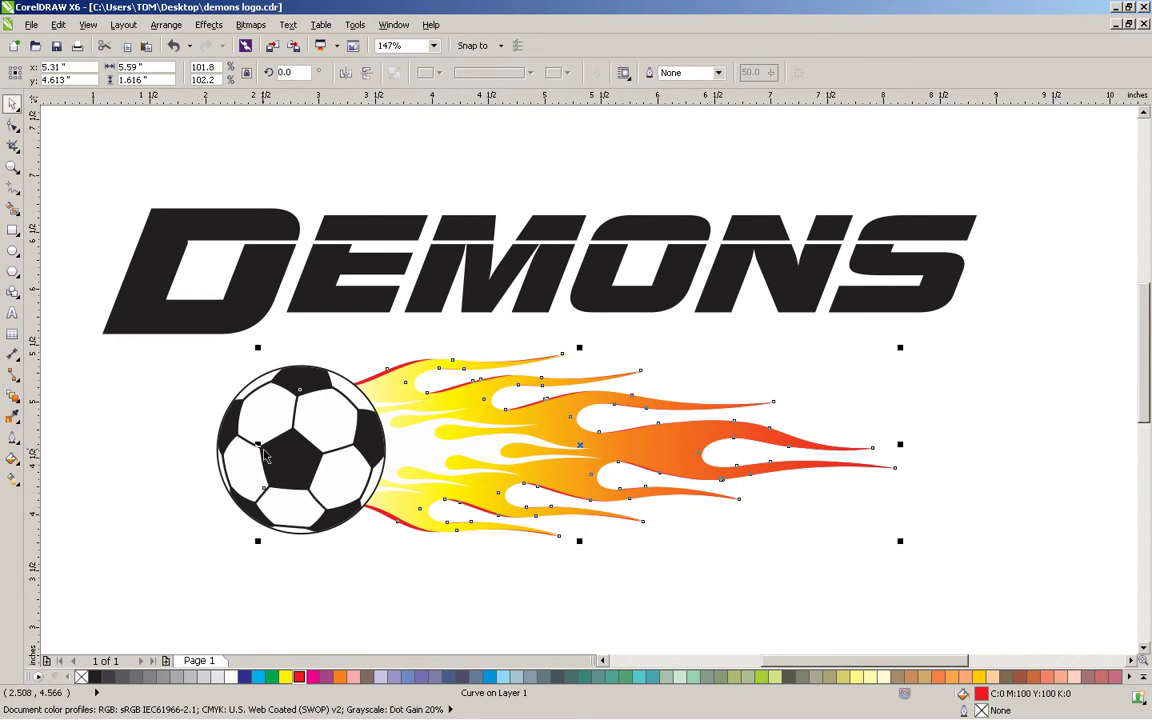
{"action": "left_click", "coordinate": [655, 596]}
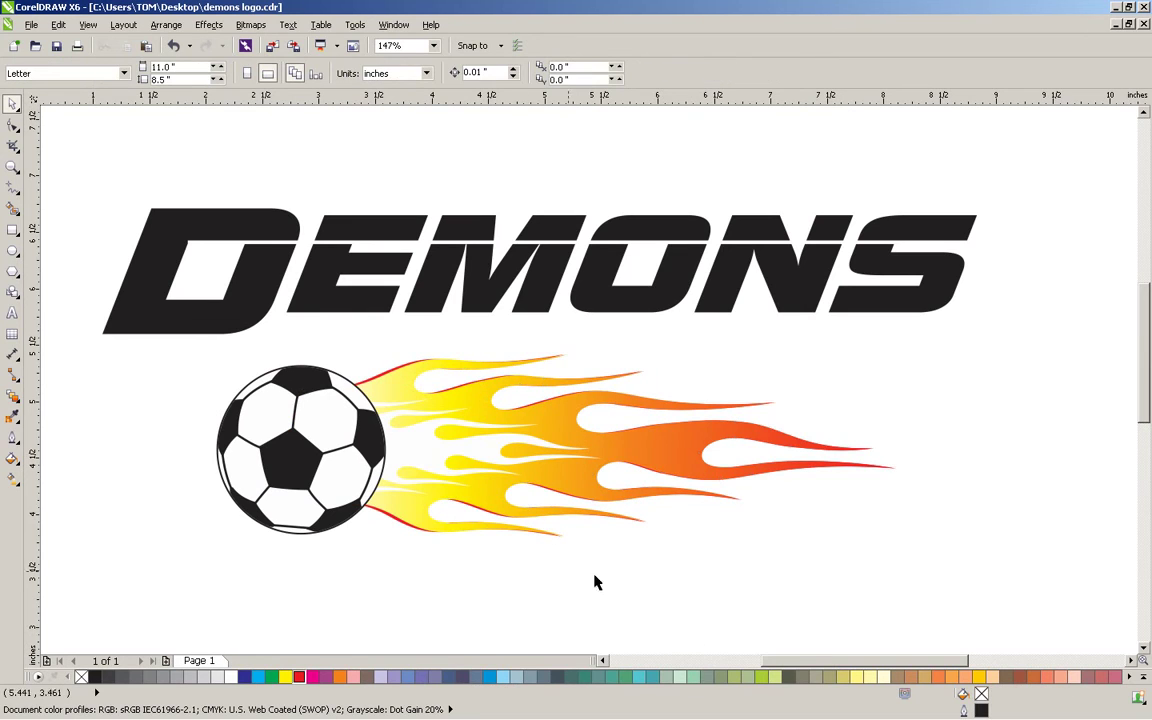
- Recolor the rear flame edge to orange (M:60 Y:100)
{"action": "left_click", "coordinate": [393, 525]}
{"action": "left_click", "coordinate": [339, 679]}
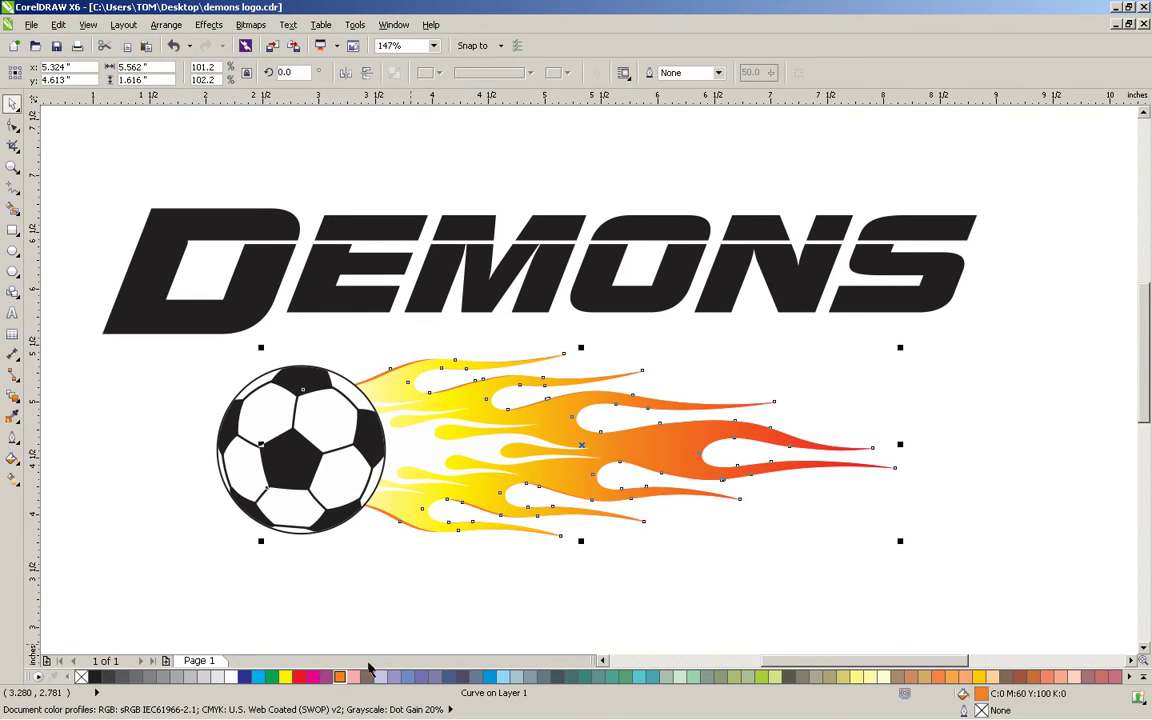
{"action": "left_click", "coordinate": [688, 565]}
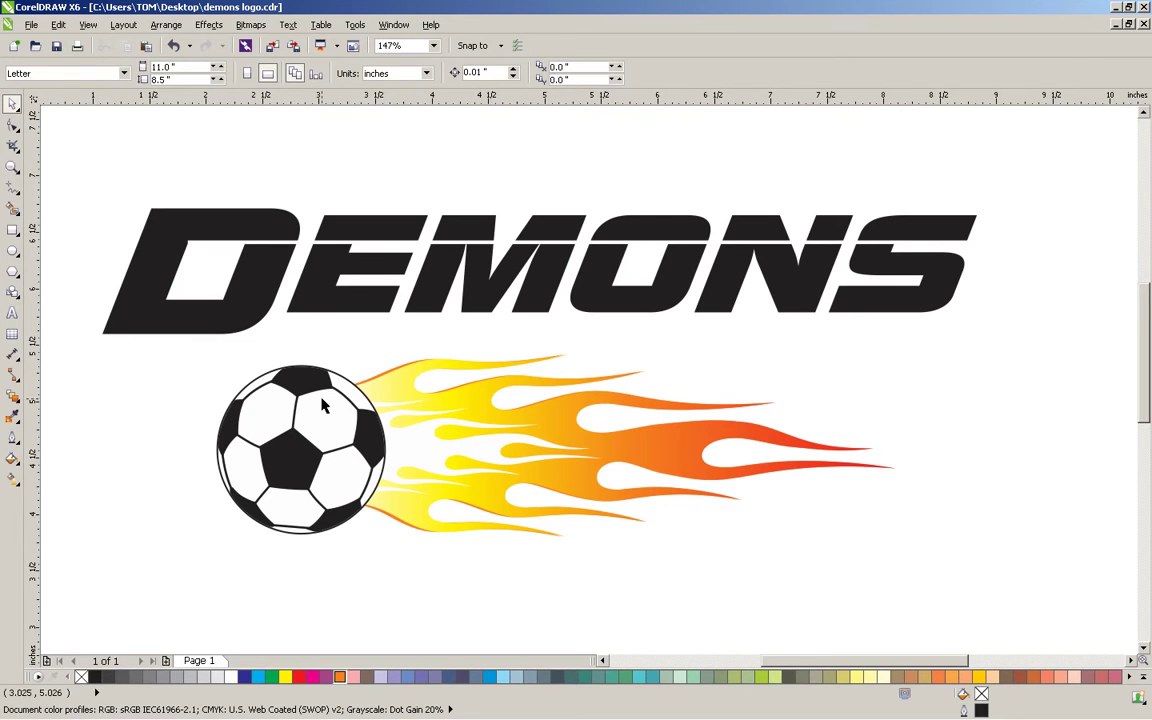
- Draw a background rectangle about 8.56 x 3.95 in around the artwork, fill it with 10% black and send it to the back
{"action": "left_click", "coordinate": [12, 229]}
{"action": "left_click_drag", "start_coordinate": [66, 141], "coordinate": [1033, 585]}
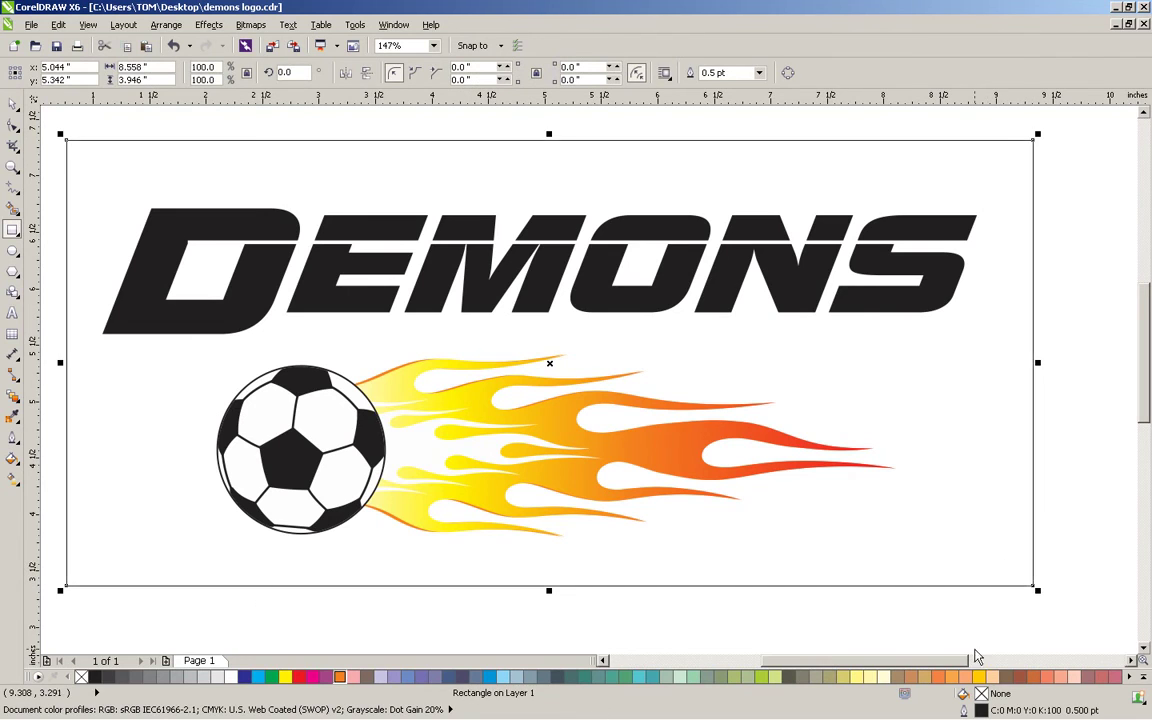
{"action": "left_click", "coordinate": [221, 677]}
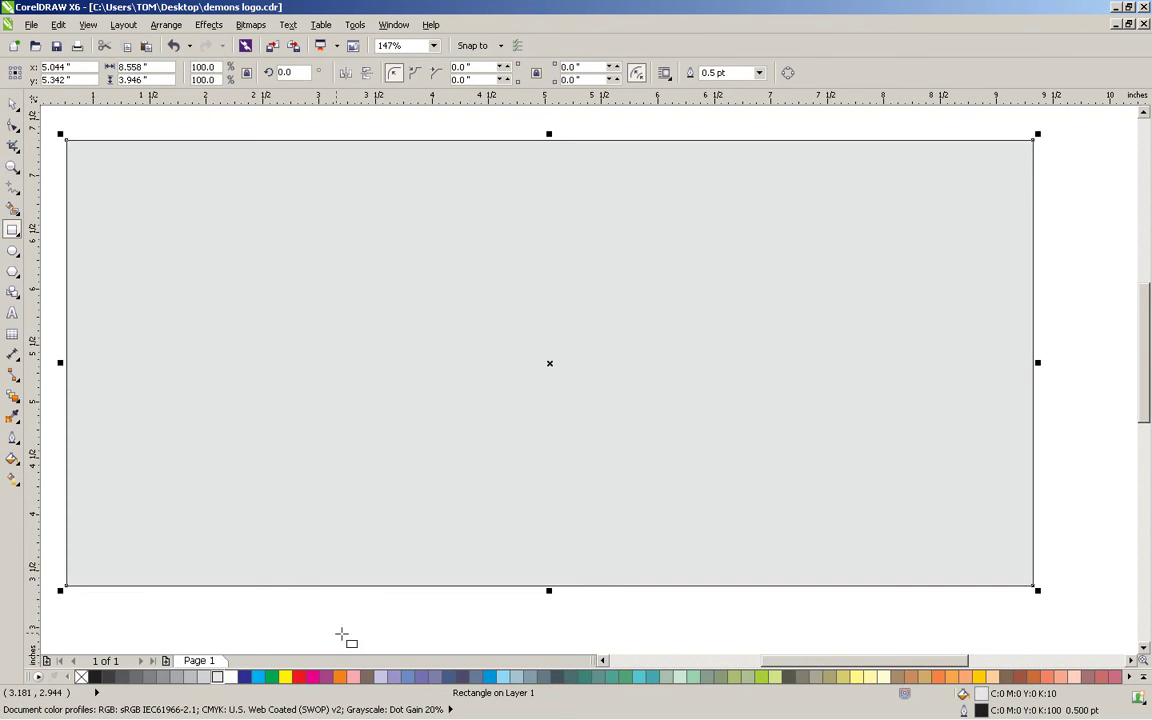
{"action": "key", "text": "shift+Page_Down"}
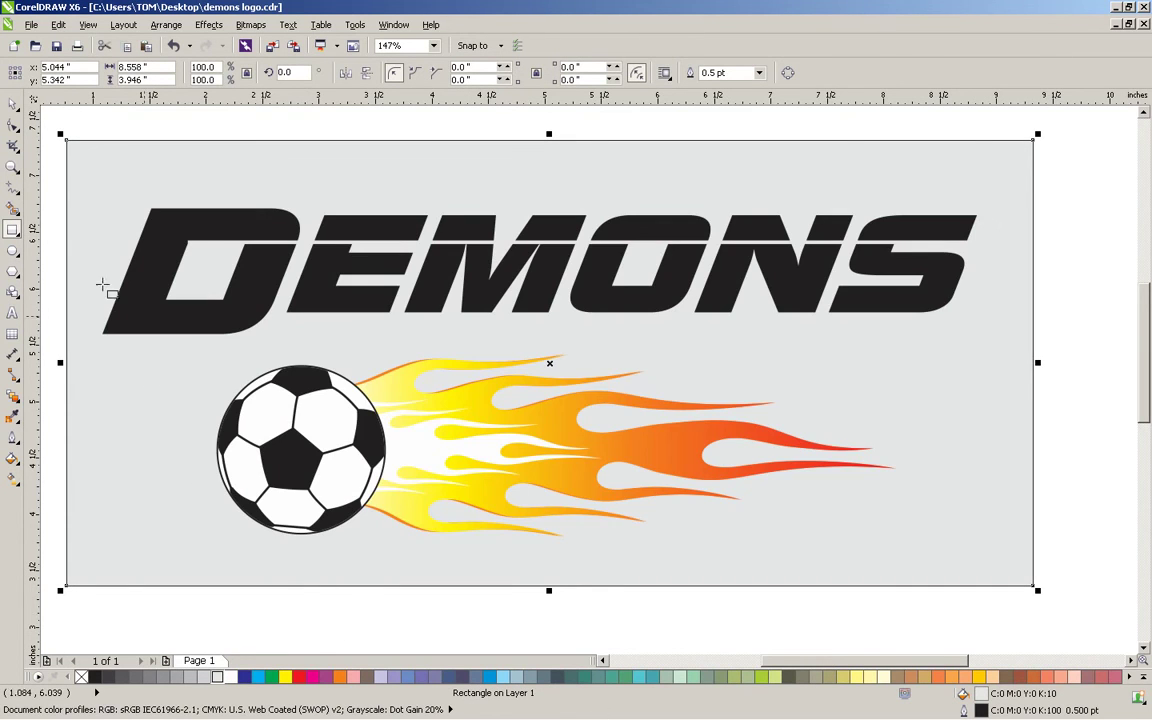
- Set up a linear two-color fountain fill from black to red for the DEMONS lettering
{"action": "left_click", "coordinate": [12, 103]}
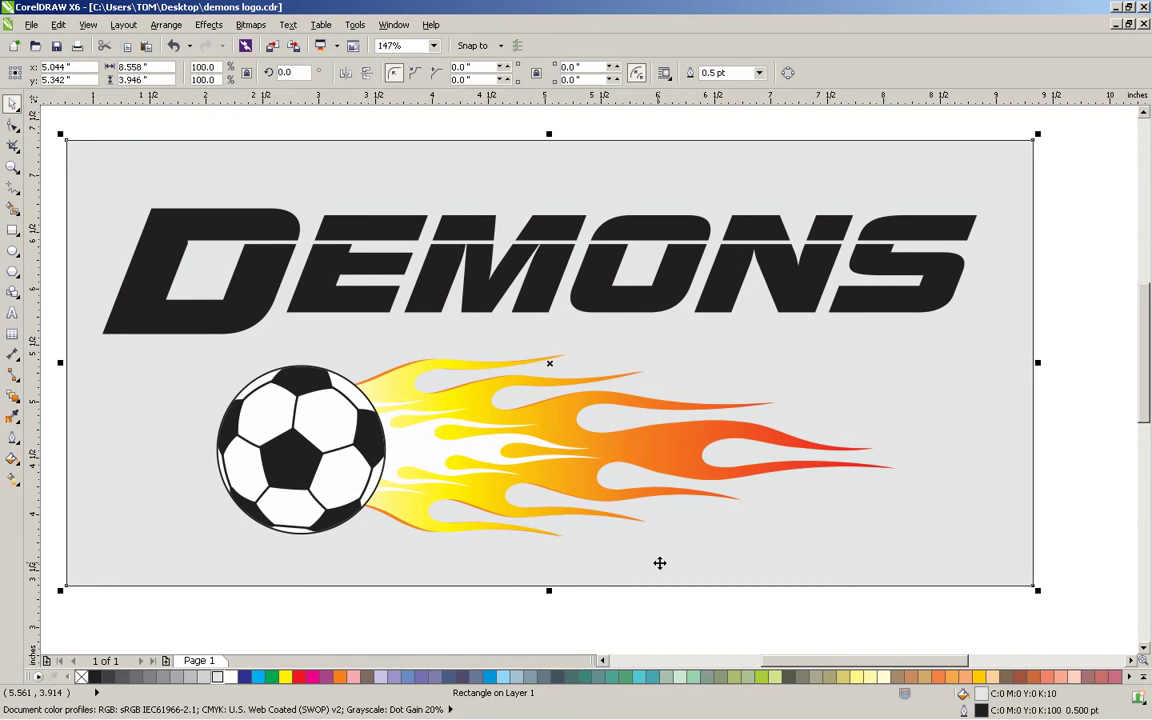
{"action": "left_click", "coordinate": [214, 294]}
{"action": "left_click", "coordinate": [13, 460]}
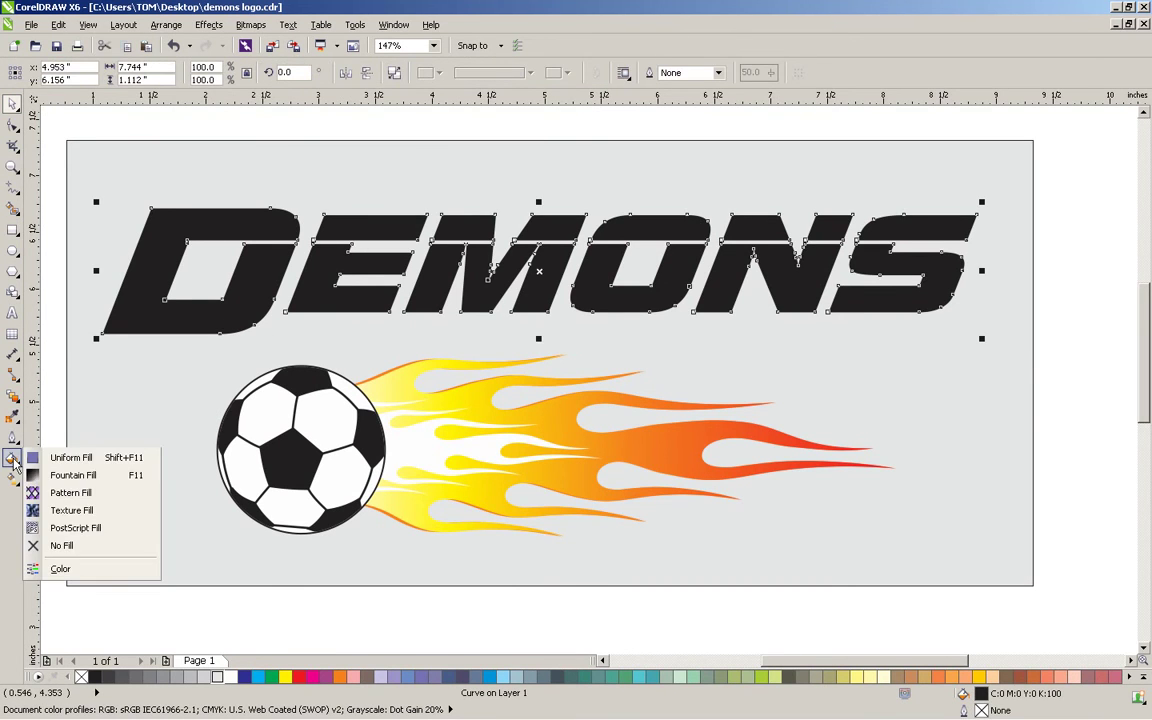
{"action": "left_click", "coordinate": [72, 475]}
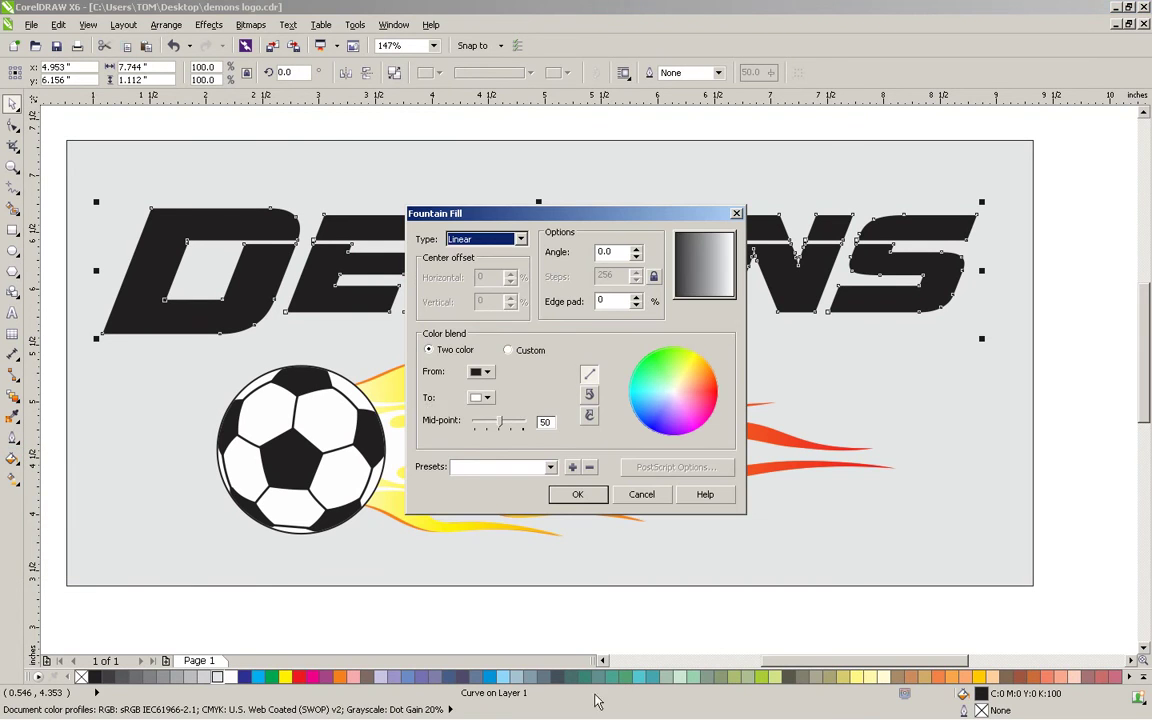
{"action": "left_click", "coordinate": [481, 397]}
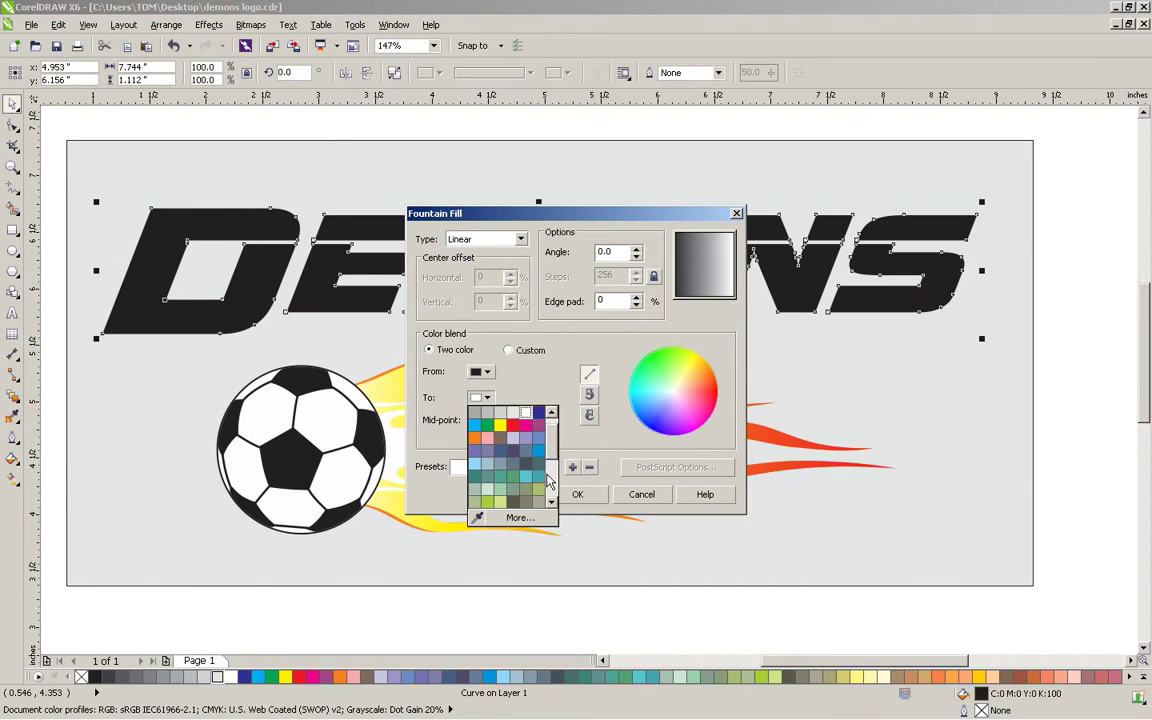
{"action": "left_click", "coordinate": [511, 427]}
{"action": "left_click", "coordinate": [481, 371]}
{"action": "left_click", "coordinate": [434, 332]}
{"action": "left_click", "coordinate": [481, 371]}
{"action": "scroll", "coordinate": [557, 467], "scroll_direction": "down", "scroll_amount": 2}
{"action": "left_click", "coordinate": [513, 476]}
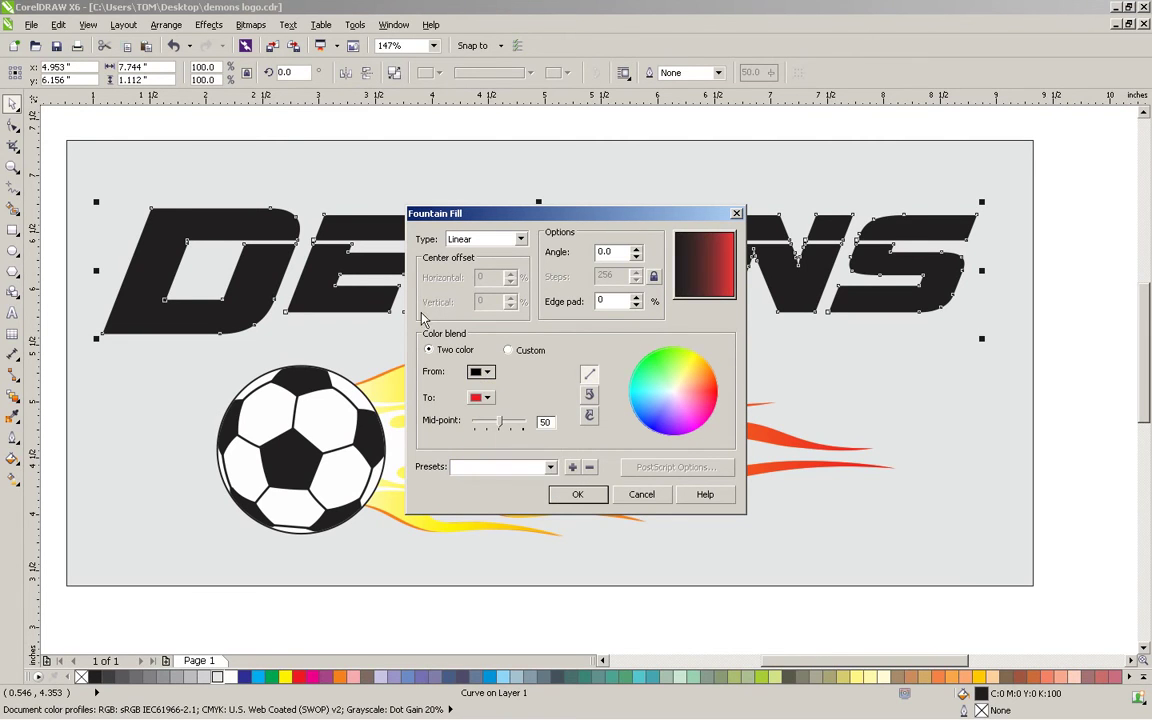
- Set the fountain fill angle to -90 and apply the gradient to the lettering
{"action": "key", "text": "Tab"}
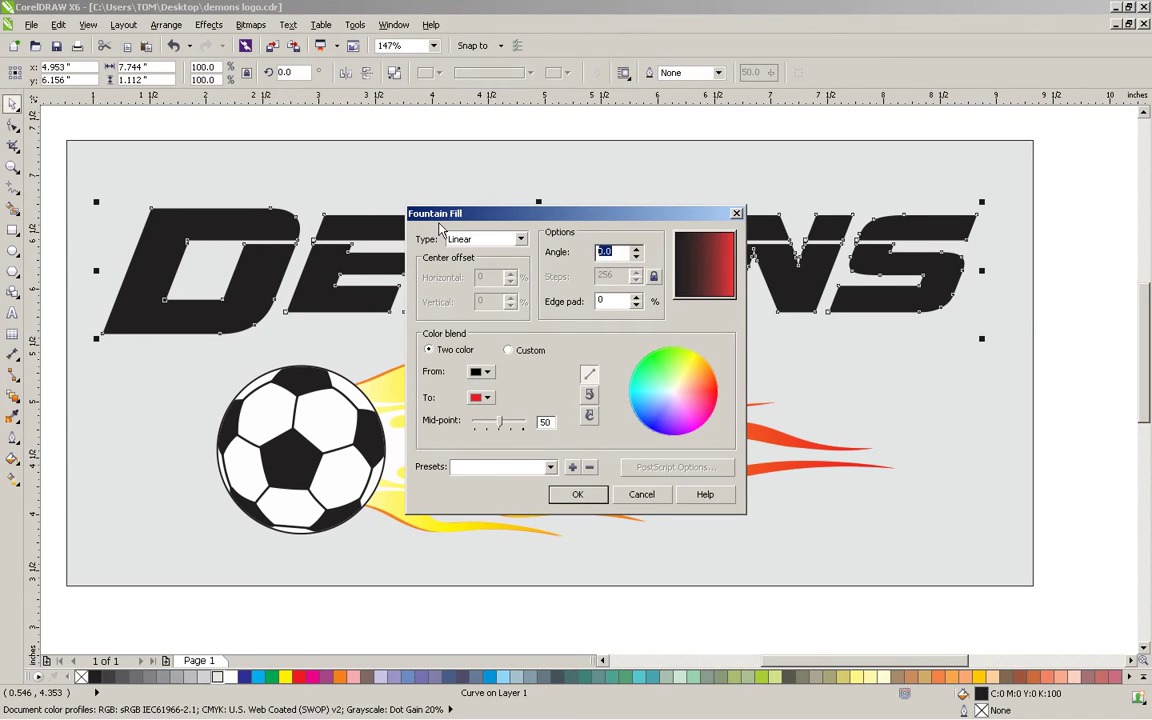
{"action": "type", "text": "90"}
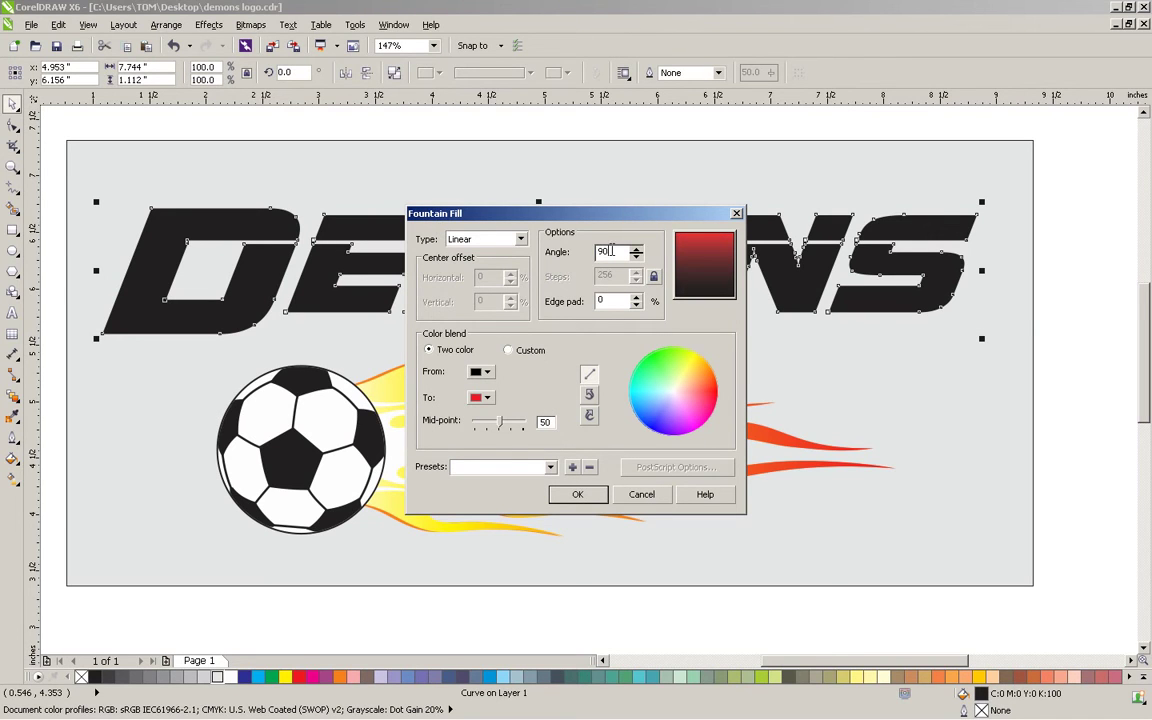
{"action": "type", "text": "-90"}
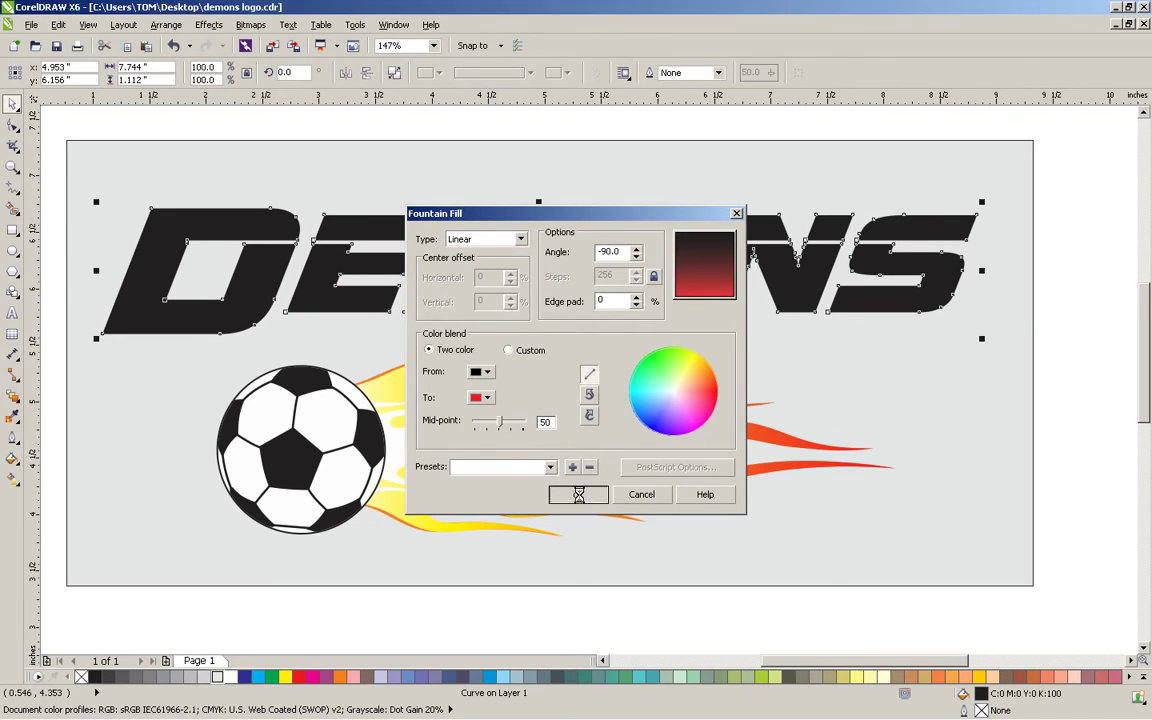
{"action": "left_click", "coordinate": [577, 494]}
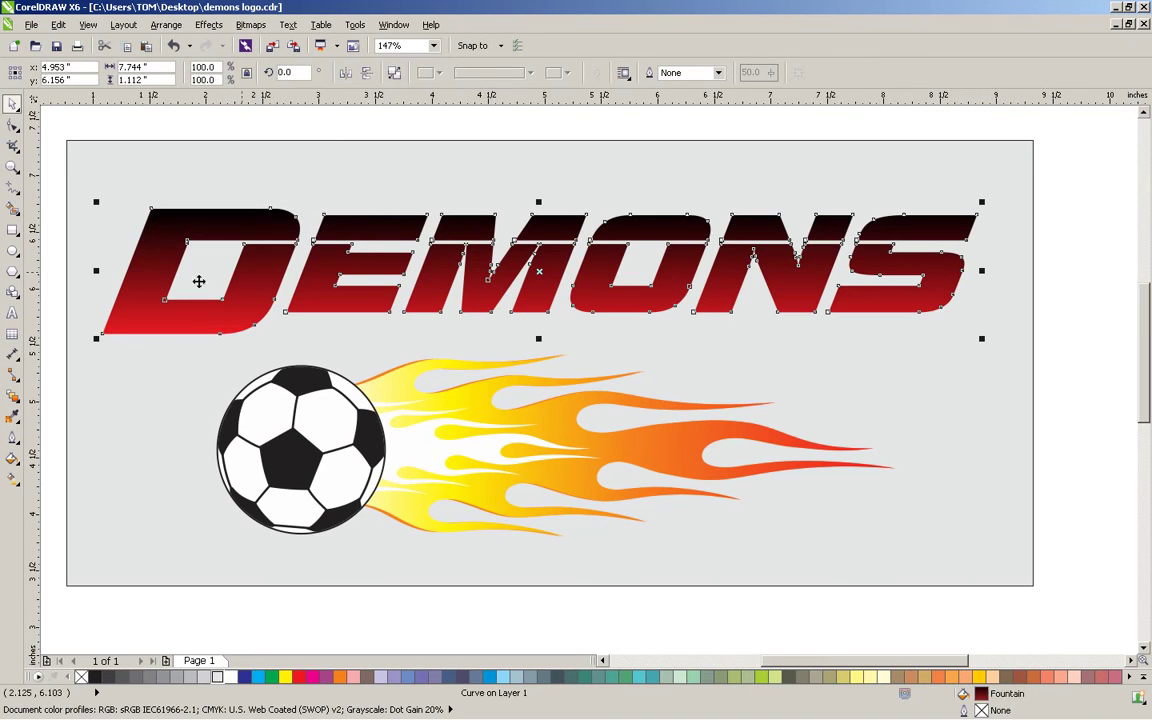
- Adjust the lettering's gradient interactively, moving the black start down to the horizontal stripe and the red end slightly below the letters
{"action": "left_click", "coordinate": [12, 481]}
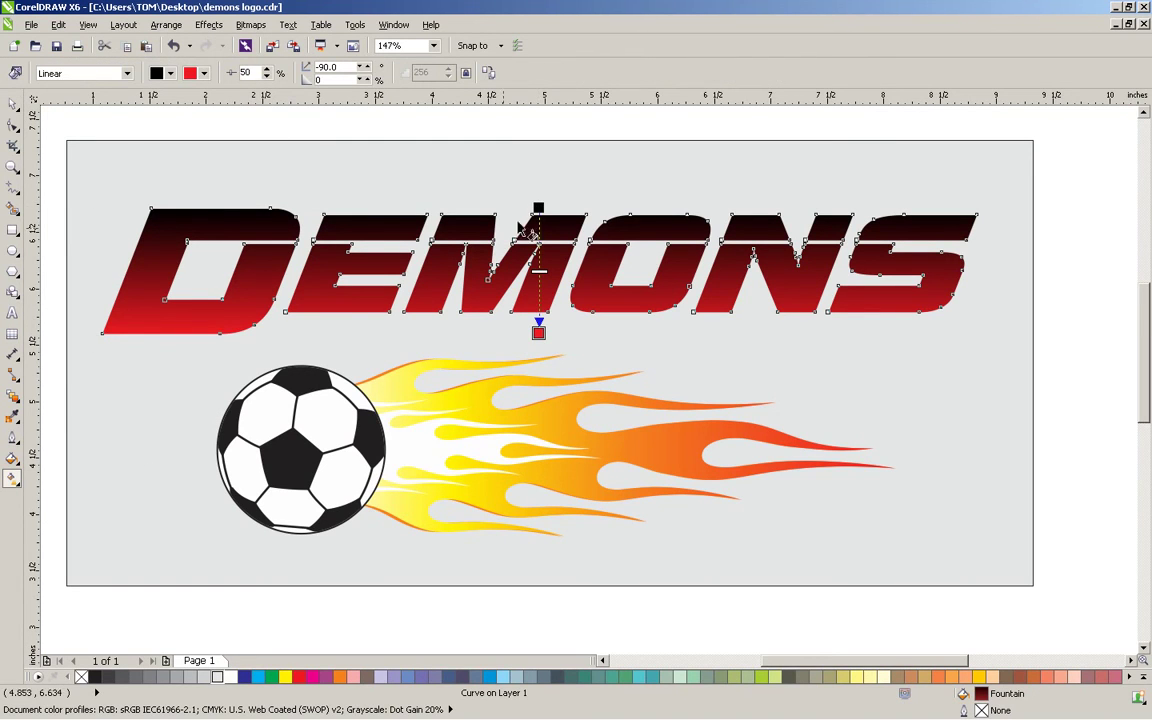
{"action": "left_click_drag", "start_coordinate": [538, 207], "coordinate": [538, 244]}
{"action": "mouse_move", "coordinate": [538, 332]}
{"action": "left_mouse_down"}
{"action": "mouse_move", "coordinate": [537, 255]}
{"action": "mouse_move", "coordinate": [538, 341]}
{"action": "left_mouse_up"}
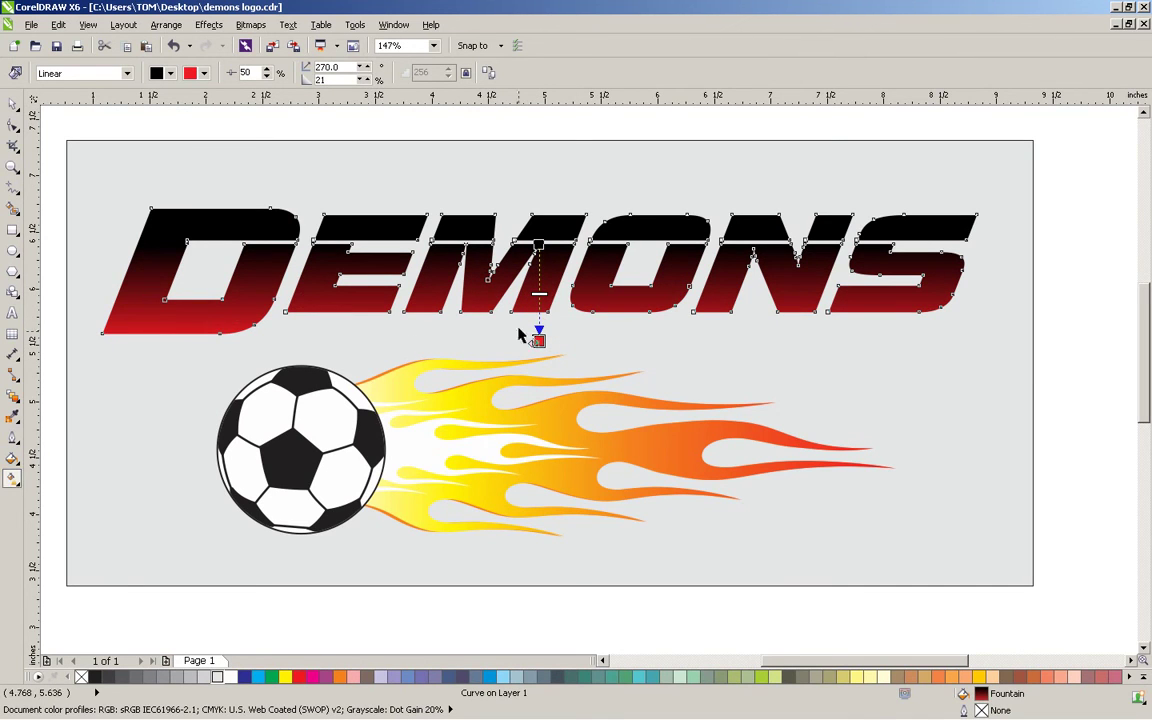
{"action": "left_click", "coordinate": [13, 104]}
{"action": "left_click", "coordinate": [709, 521]}
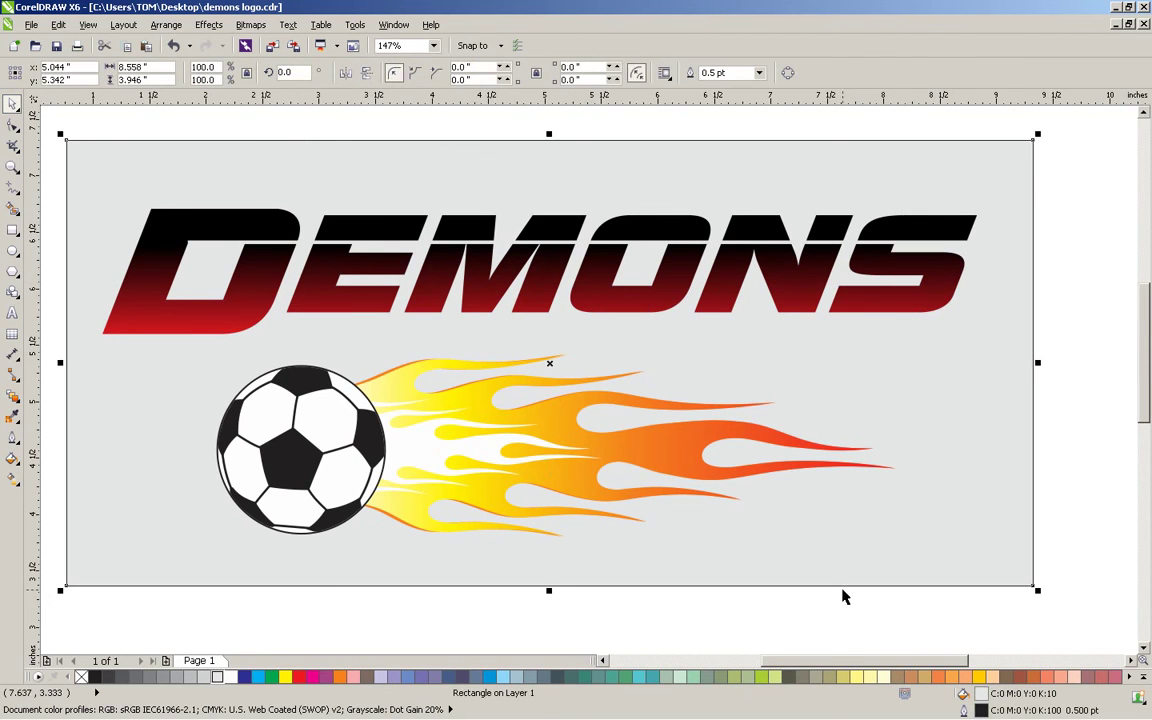
{"action": "key", "text": "Escape"}
- Place a copy of the trail flame over the letter D, rotated to 90 degrees and shortened to about 1.54 in tall
{"action": "left_click", "coordinate": [676, 465]}
{"action": "left_click_drag", "start_coordinate": [676, 460], "coordinate": [1045, 252]}
{"action": "left_click", "coordinate": [853, 247]}
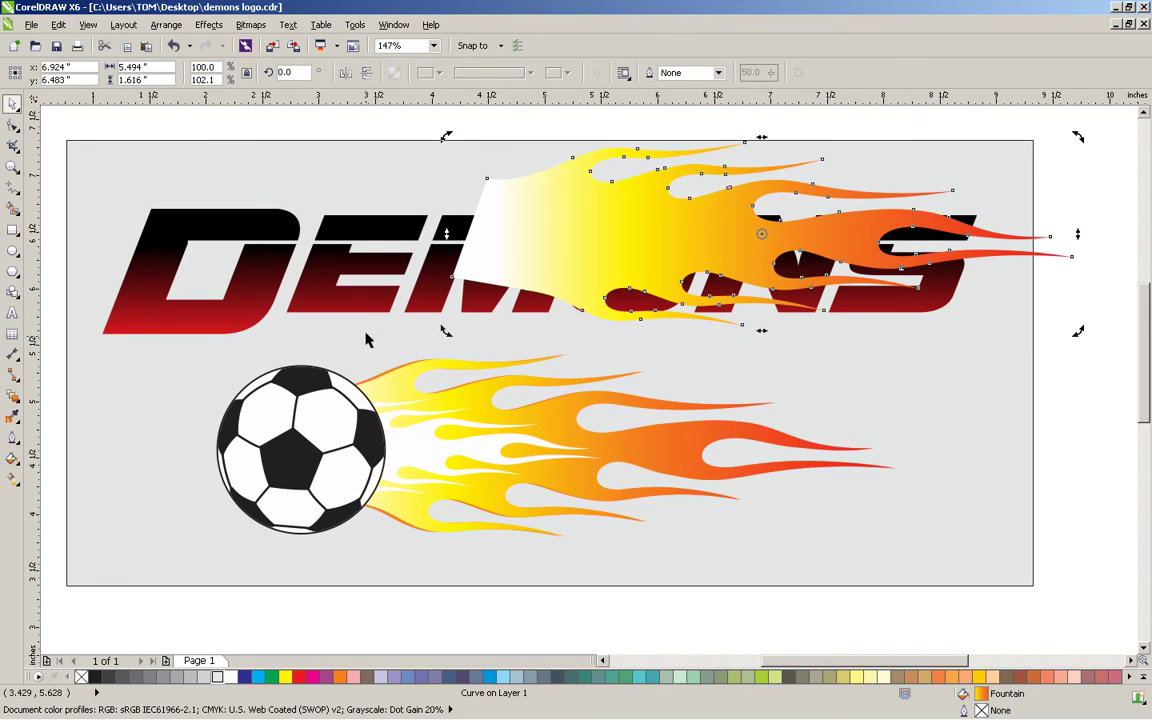
{"action": "left_click_drag", "start_coordinate": [446, 331], "coordinate": [845, 558]}
{"action": "left_click_drag", "start_coordinate": [803, 146], "coordinate": [815, 374]}
{"action": "left_click_drag", "start_coordinate": [816, 503], "coordinate": [224, 352]}
{"action": "left_click", "coordinate": [235, 354]}
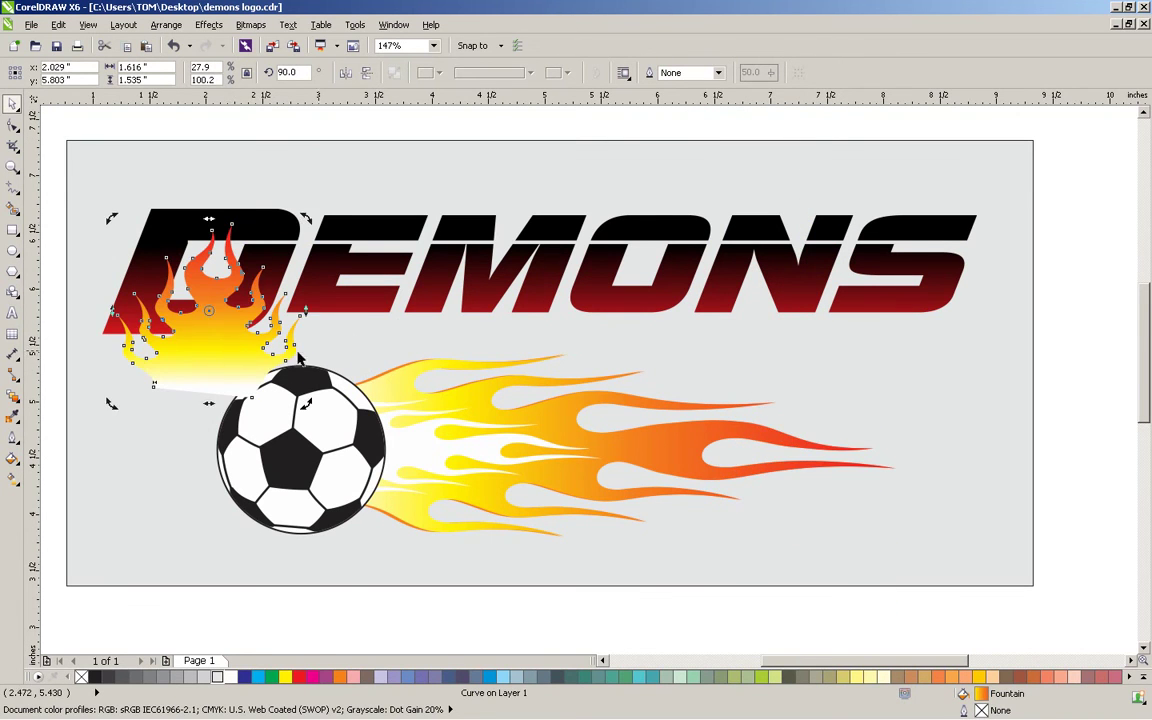
- Shrink the upright flame onto the D's lower left and add a second copy beside it, about 0.95 x 0.87 in, rotated to 74.4 degrees
{"action": "left_click_drag", "start_coordinate": [111, 403], "coordinate": [152, 350]}
{"action": "left_click_drag", "start_coordinate": [255, 218], "coordinate": [185, 284]}
{"action": "left_click_drag", "start_coordinate": [162, 358], "coordinate": [140, 321]}
{"action": "left_click_drag", "start_coordinate": [194, 380], "coordinate": [180, 367]}
{"action": "left_click_drag", "start_coordinate": [130, 322], "coordinate": [194, 377]}
{"action": "left_click_drag", "start_coordinate": [194, 375], "coordinate": [200, 370]}
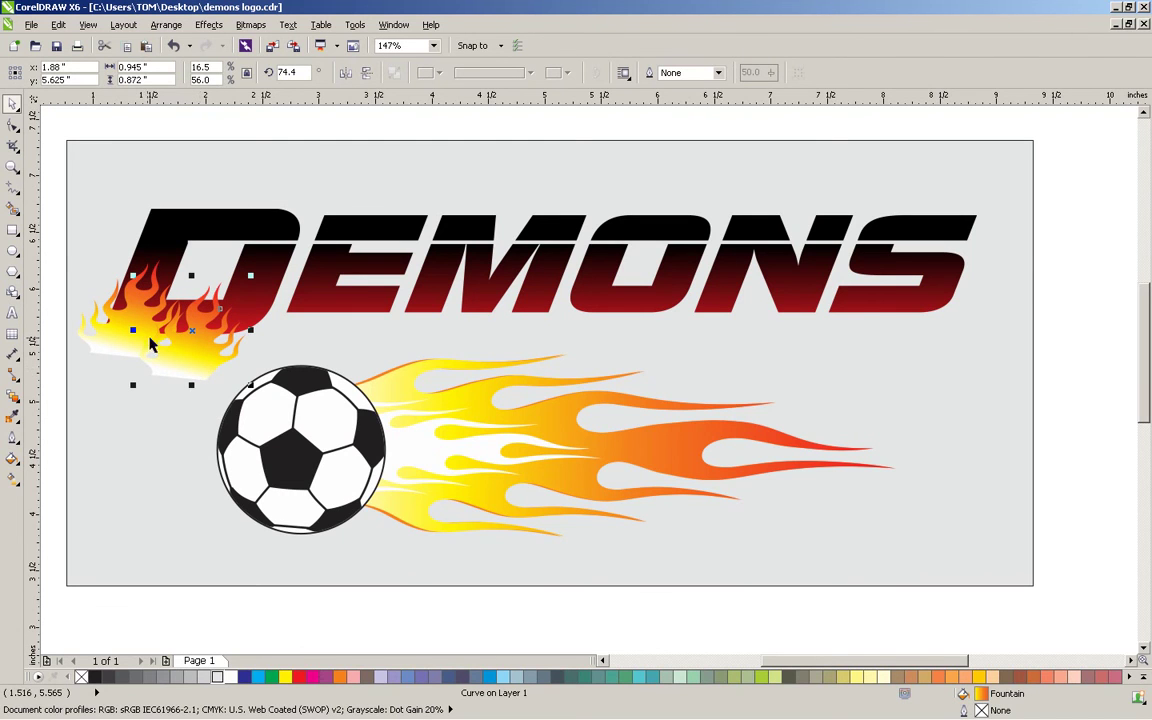
- Copy the pair of small flames repeatedly along the base of the whole DEMONS lettering
{"action": "left_click_drag", "start_coordinate": [133, 330], "coordinate": [233, 343]}
{"action": "key", "text": "ctrl+z"}
{"action": "left_click", "coordinate": [125, 334], "text": "shift"}
{"action": "left_click_drag", "start_coordinate": [128, 334], "coordinate": [790, 297]}
- Group the flames with the lettering and try to PowerClip the group inside the DEMONS lettering
{"action": "left_click_drag", "start_coordinate": [1095, 192], "coordinate": [60, 405]}
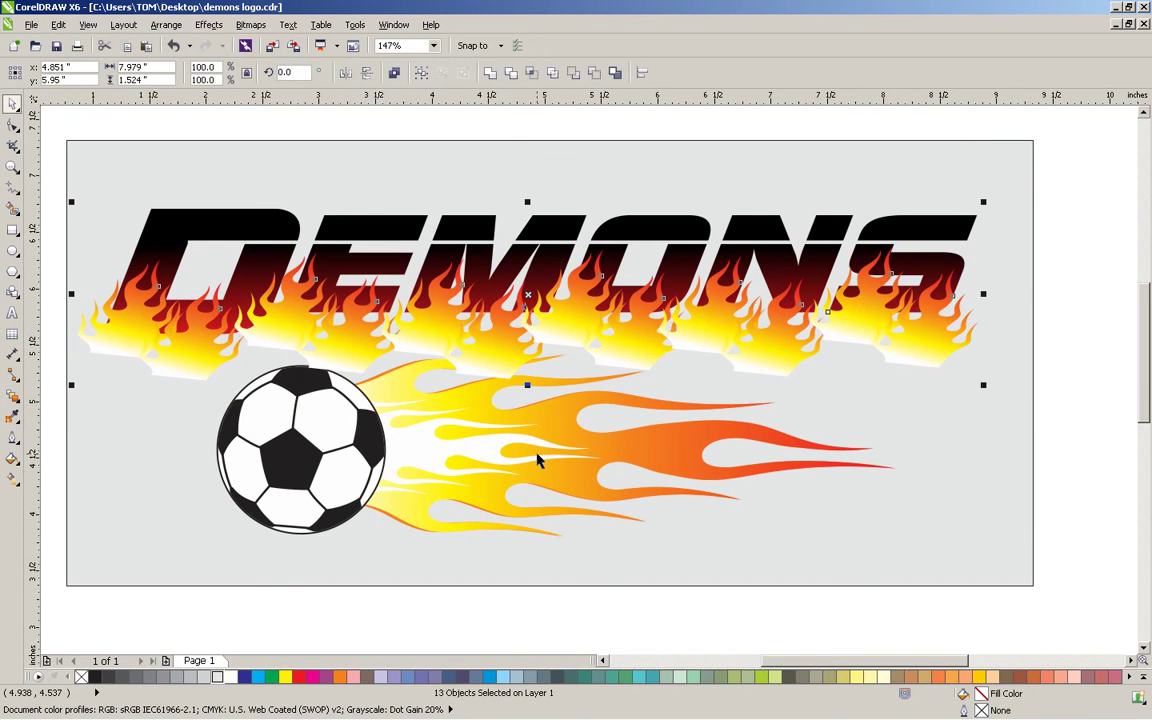
{"action": "key", "text": "ctrl+g"}
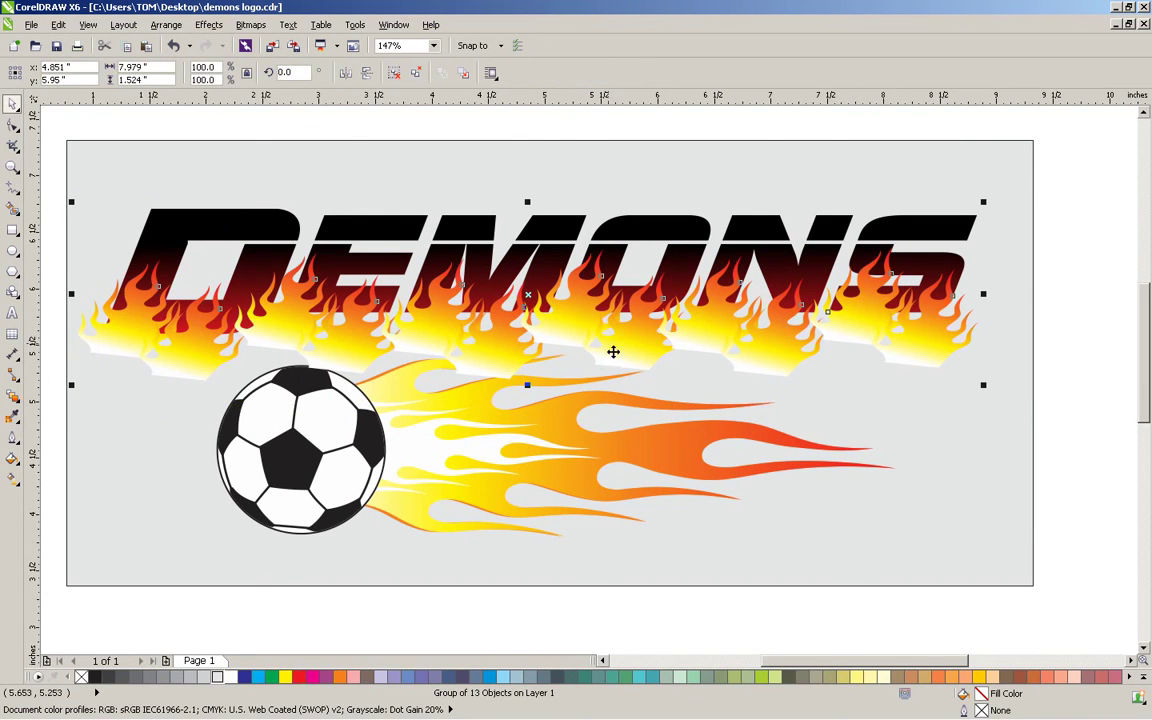
{"action": "left_click", "coordinate": [208, 25]}
{"action": "mouse_move", "coordinate": [270, 247]}
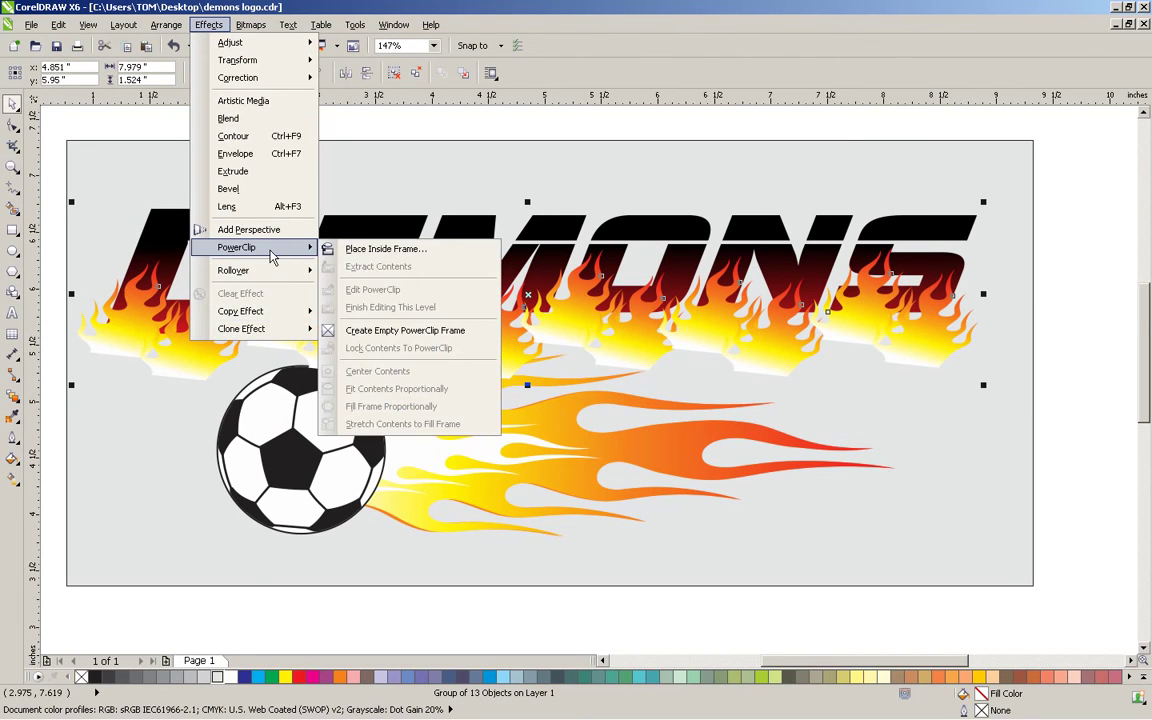
{"action": "left_click", "coordinate": [378, 248]}
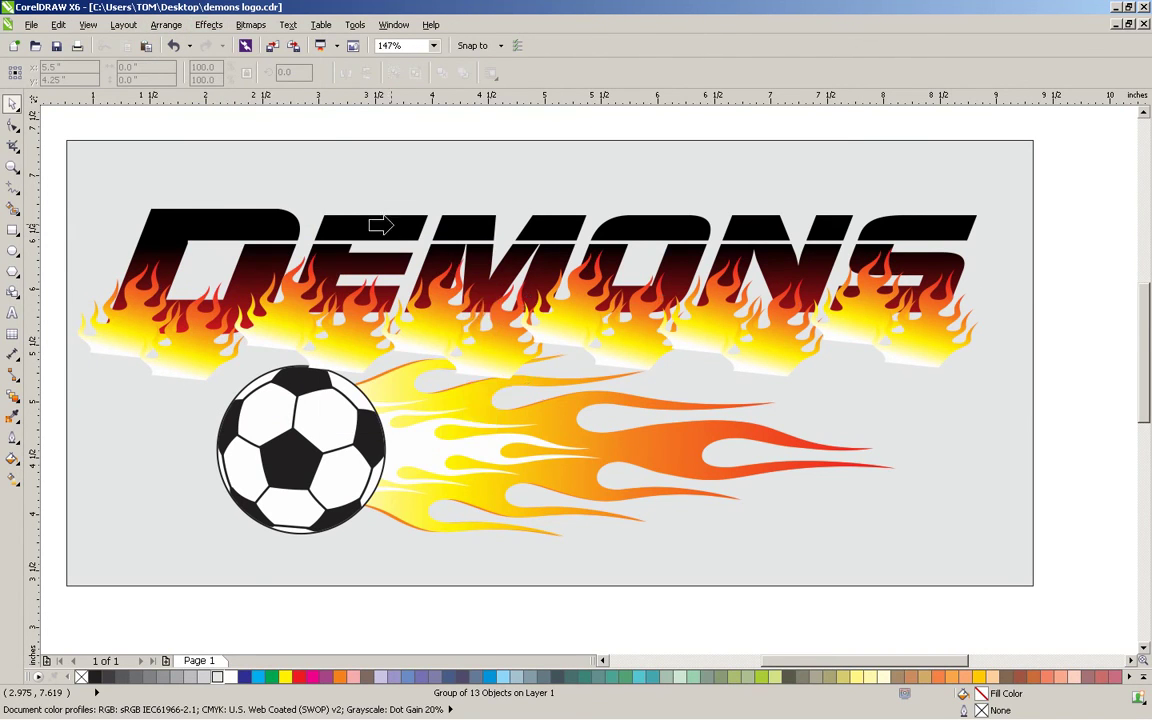
{"action": "left_click", "coordinate": [392, 231]}
{"action": "left_click", "coordinate": [580, 408]}
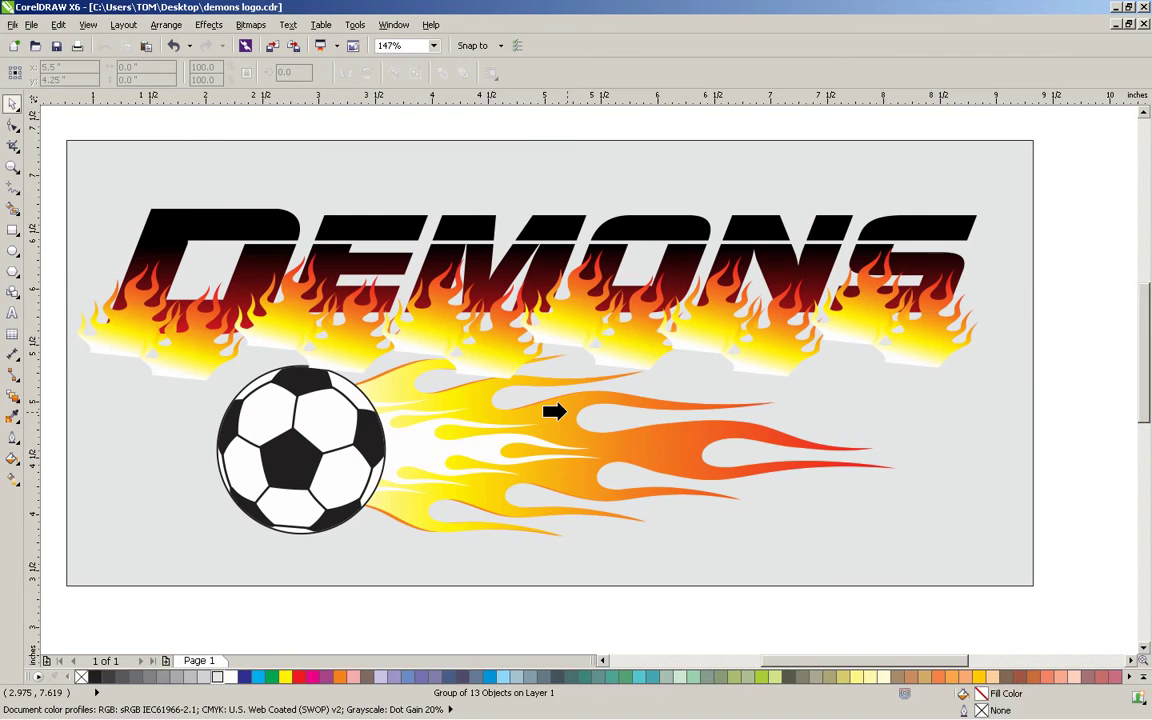
{"action": "left_click", "coordinate": [568, 232]}
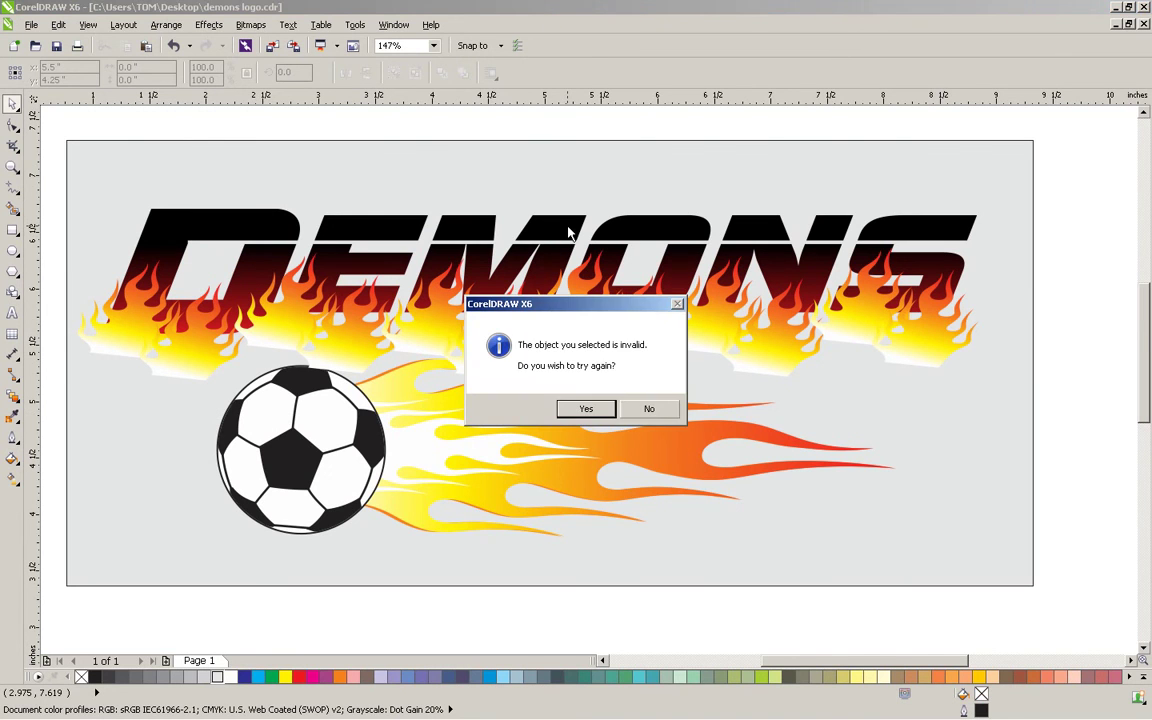
{"action": "left_click", "coordinate": [652, 409]}
- Ungroup the flames and lettering so each object can be selected separately
{"action": "left_click", "coordinate": [197, 360]}
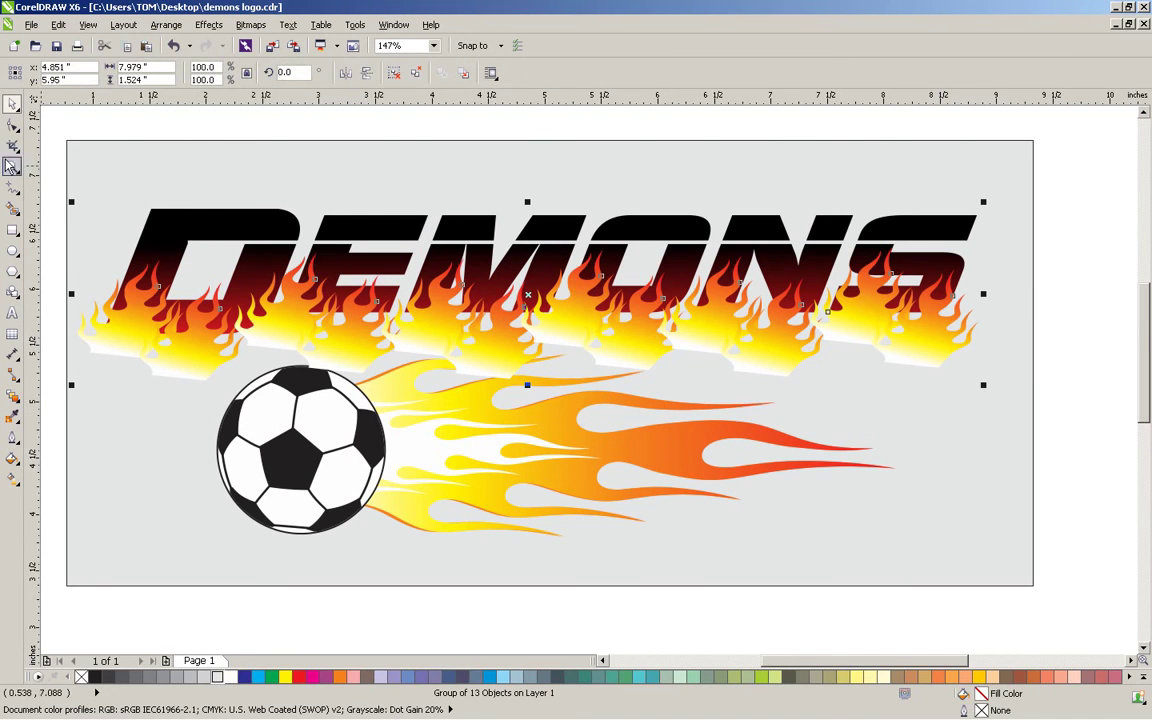
{"action": "left_click", "coordinate": [193, 224]}
{"action": "left_click", "coordinate": [150, 138]}
{"action": "left_click", "coordinate": [185, 229]}
{"action": "left_click", "coordinate": [198, 116]}
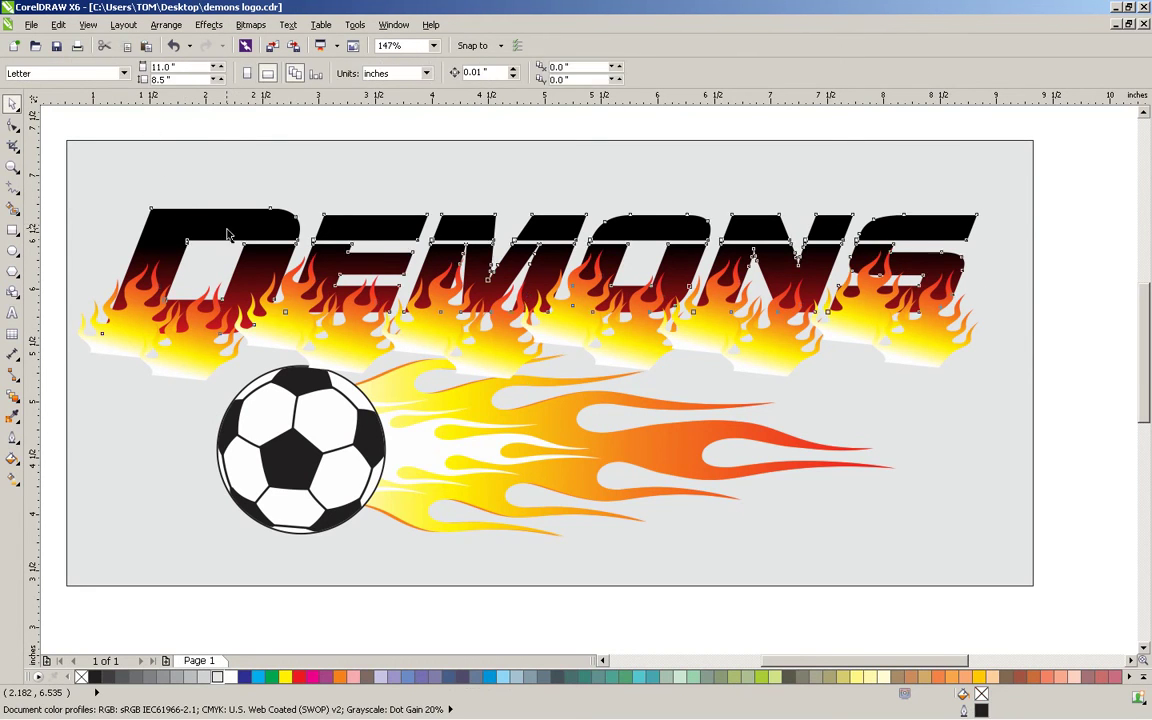
{"action": "left_click", "coordinate": [228, 232]}
{"action": "left_click", "coordinate": [280, 143]}
{"action": "left_click", "coordinate": [183, 352]}
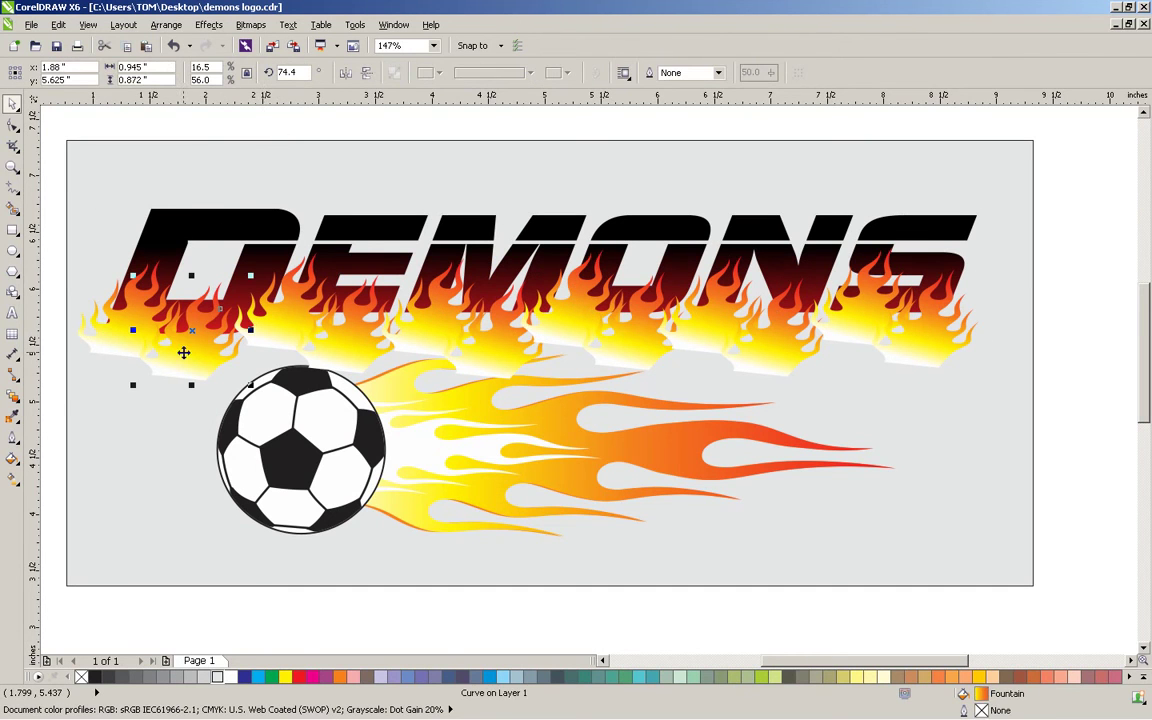
- Group the DEMONS lettering with all its flames and move the group up and slightly right within the background rectangle
{"action": "left_click_drag", "start_coordinate": [1105, 138], "coordinate": [80, 424]}
{"action": "key", "text": "ctrl+g"}
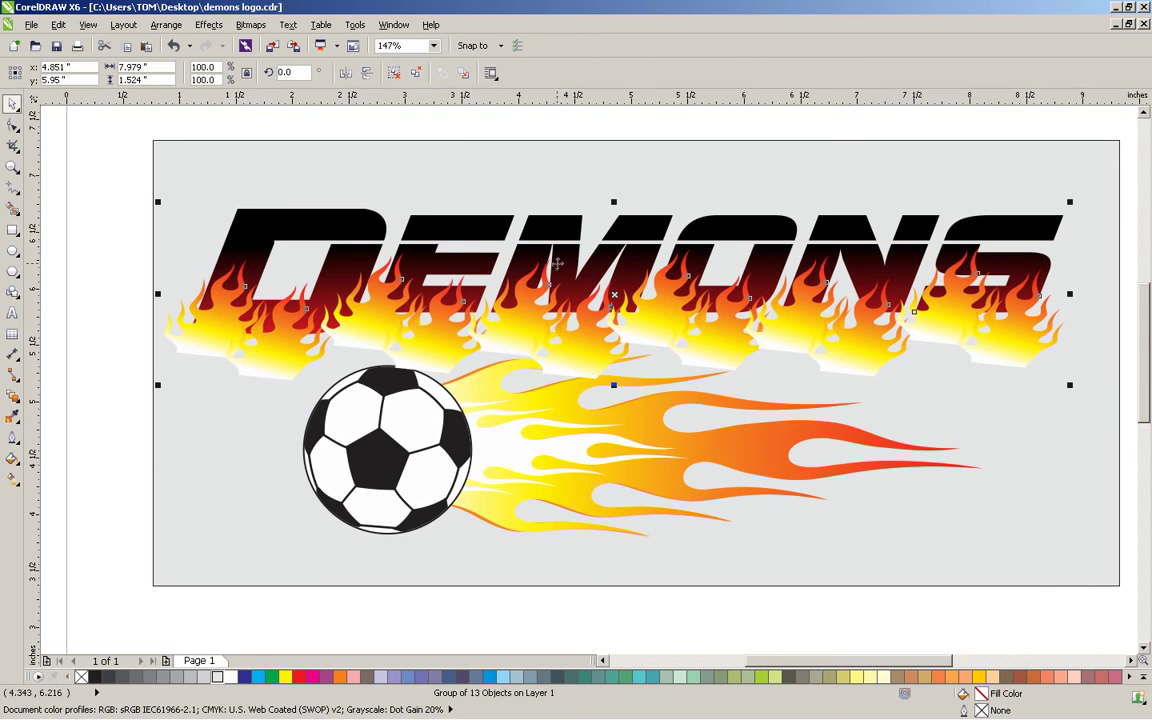
{"action": "left_click_drag", "start_coordinate": [303, 224], "coordinate": [324, 188]}
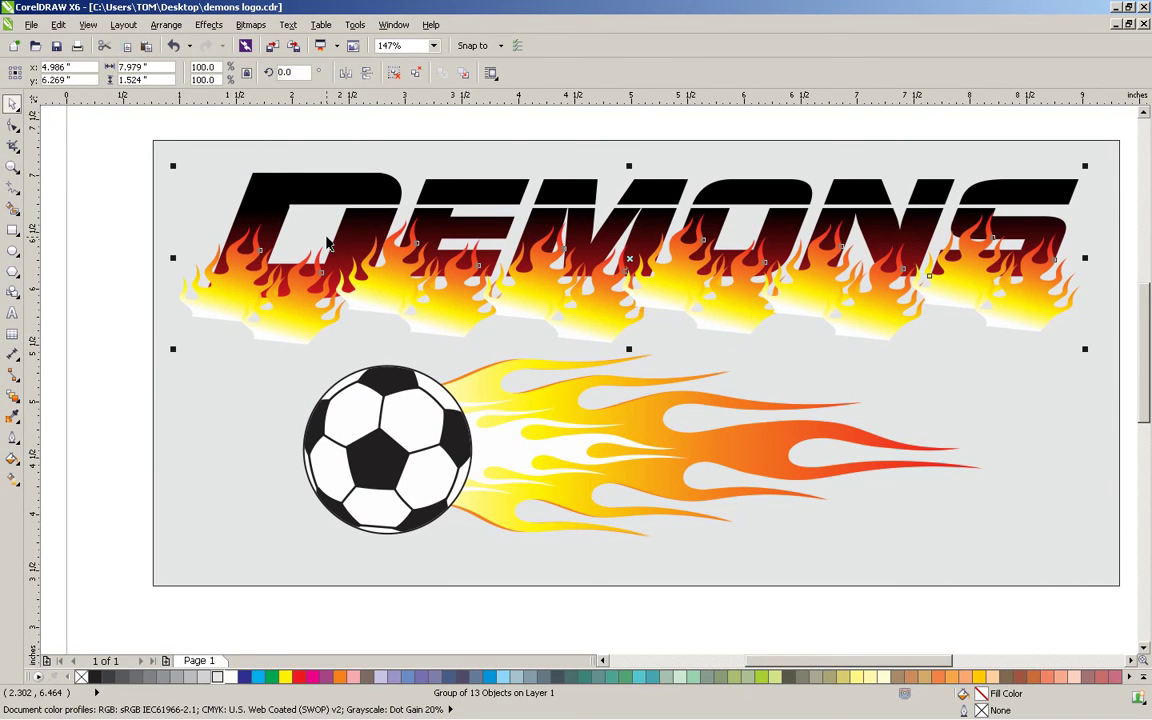
- Ungroup the lettering from the flames, then group only the 12 flames, leaving the DEMONS lettering out
{"action": "key", "text": "ctrl+u"}
{"action": "left_click", "coordinate": [305, 178], "text": "shift"}
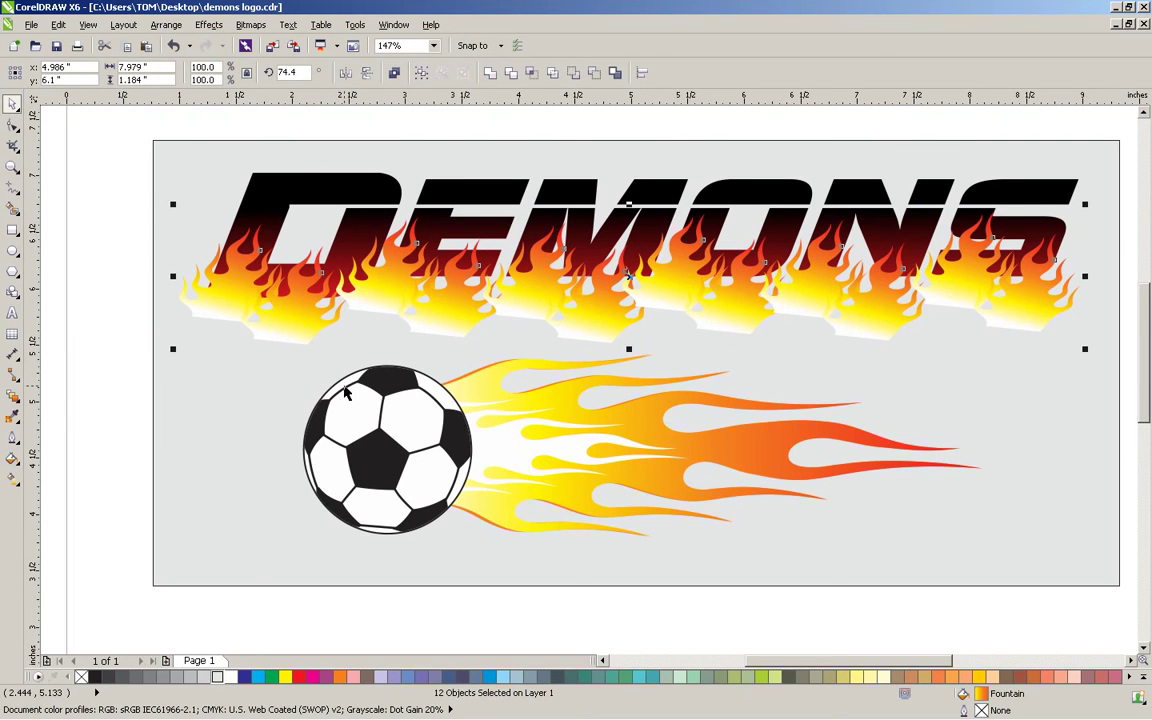
{"action": "key", "text": "ctrl+g"}
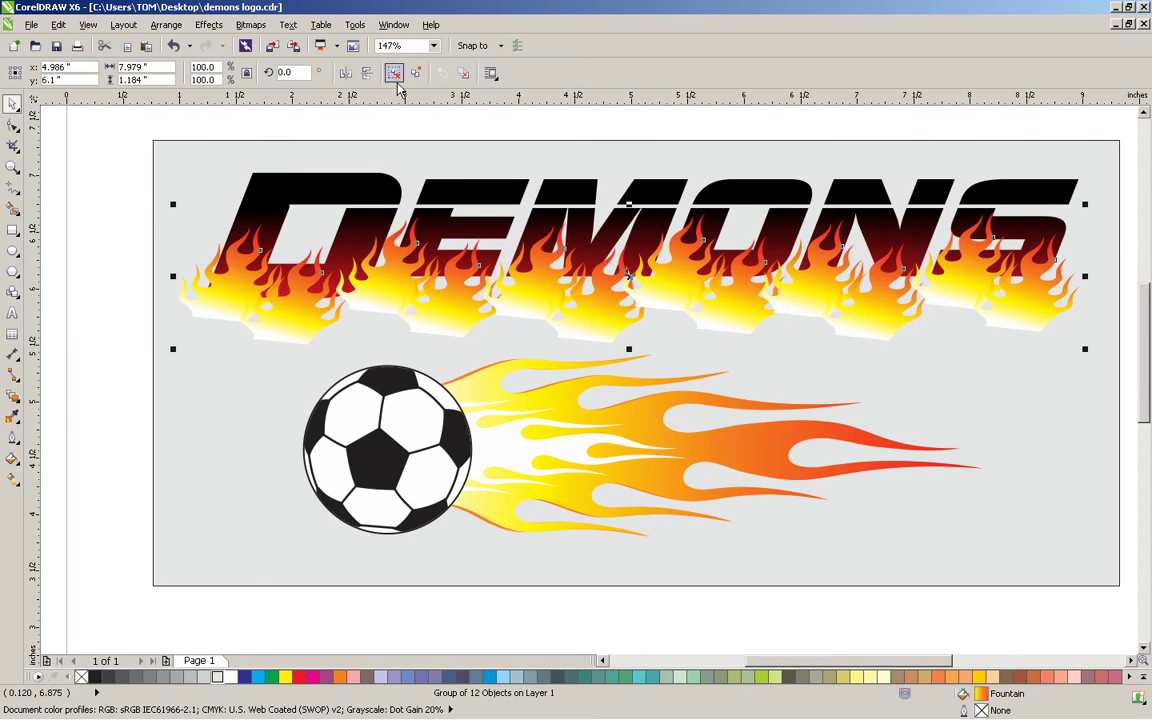
- PowerClip the flame group inside the DEMONS lettering and deselect it
{"action": "left_click", "coordinate": [202, 24]}
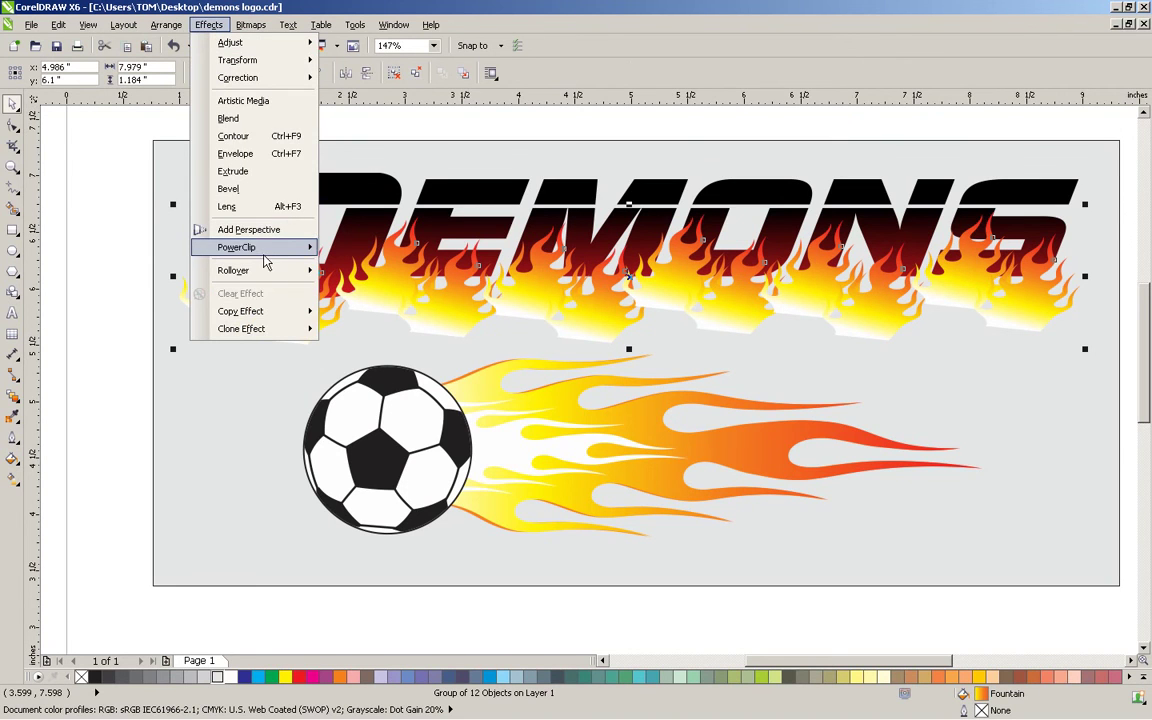
{"action": "mouse_move", "coordinate": [266, 256]}
{"action": "left_click", "coordinate": [385, 248]}
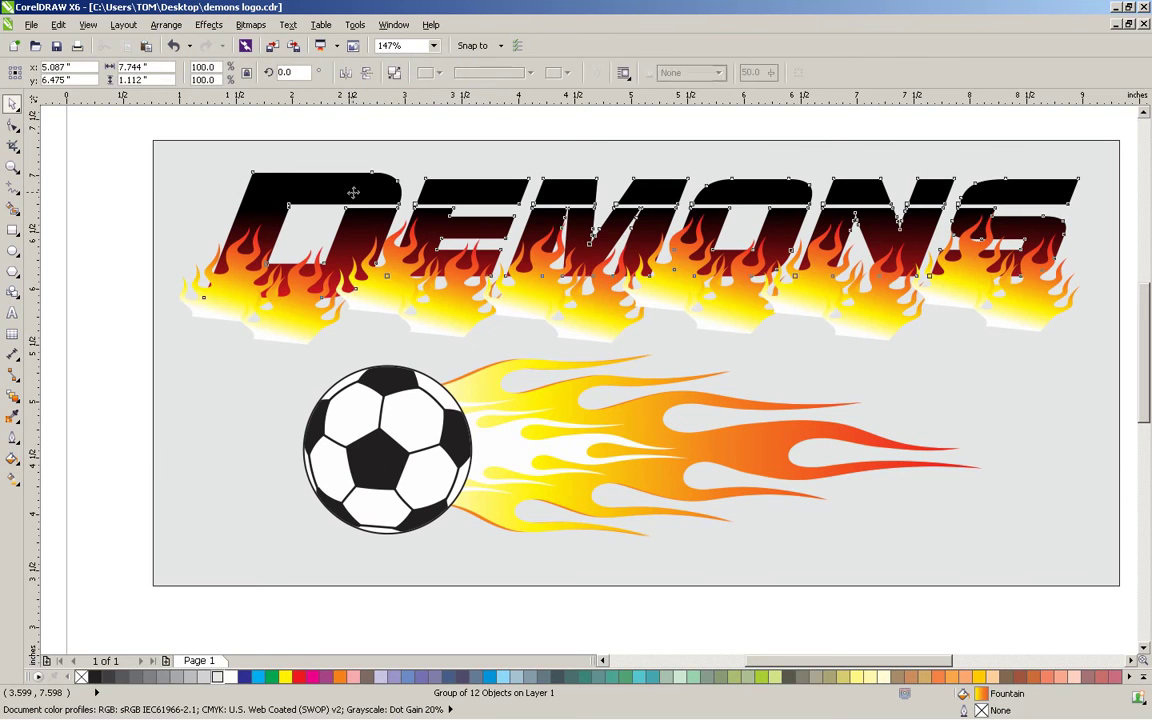
{"action": "left_click", "coordinate": [339, 192]}
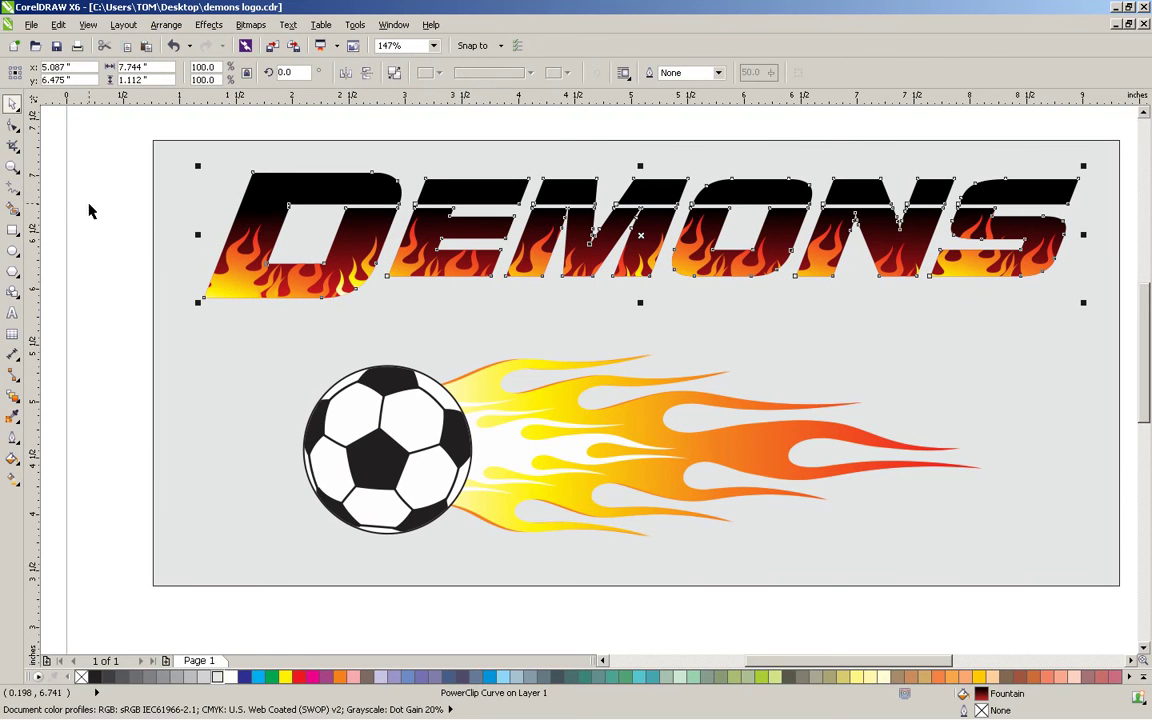
{"action": "left_click", "coordinate": [139, 220]}
- Edit the lettering's PowerClip contents, squash the flame group to about 1.03 inches high, shift it slightly right, and finish editing
{"action": "left_click", "coordinate": [355, 282]}
{"action": "left_click", "coordinate": [353, 280], "text": "ctrl"}
{"action": "left_click_drag", "start_coordinate": [179, 211], "coordinate": [1073, 353]}
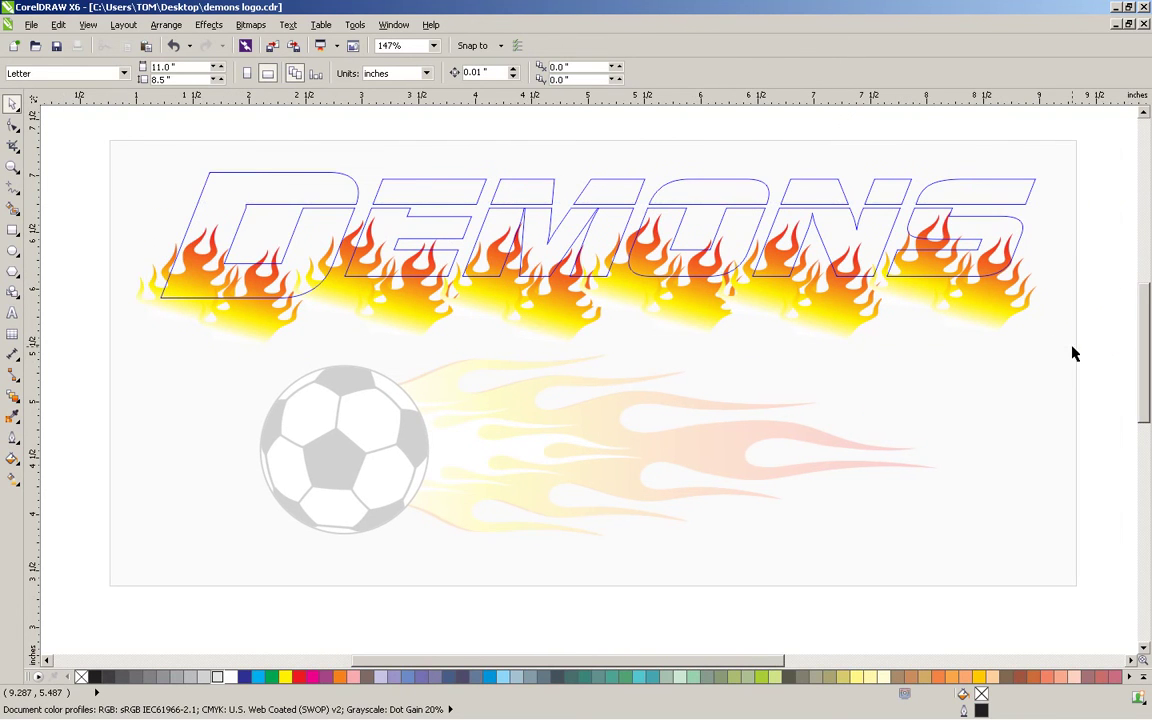
{"action": "left_click", "coordinate": [982, 305]}
{"action": "left_click_drag", "start_coordinate": [585, 350], "coordinate": [587, 322]}
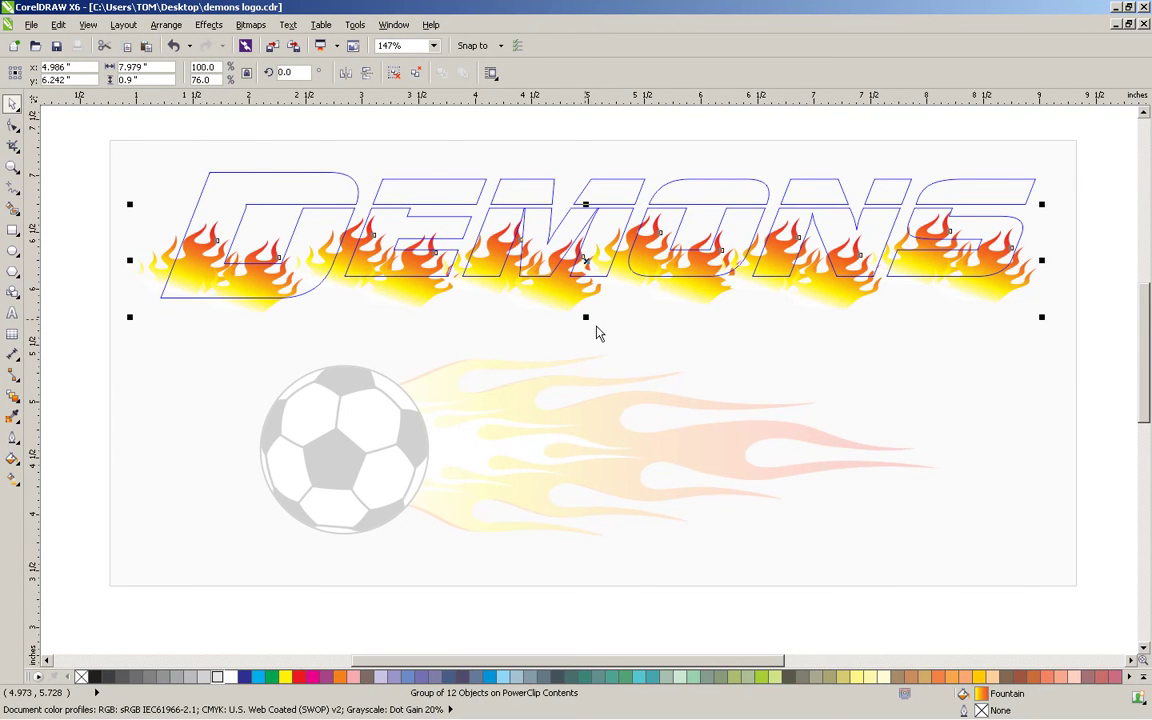
{"action": "mouse_move", "coordinate": [585, 317]}
{"action": "left_mouse_down"}
{"action": "mouse_move", "coordinate": [586, 331]}
{"action": "mouse_move", "coordinate": [567, 240]}
{"action": "mouse_move", "coordinate": [567, 302]}
{"action": "mouse_move", "coordinate": [568, 237]}
{"action": "mouse_move", "coordinate": [564, 308]}
{"action": "left_mouse_up"}
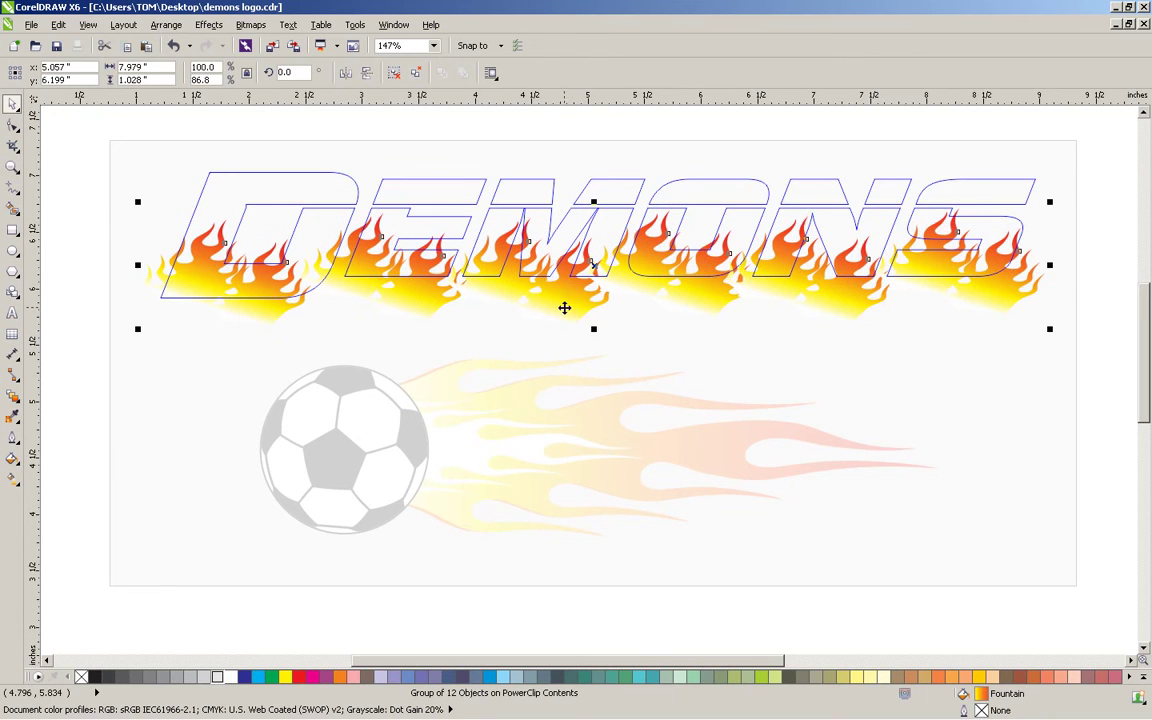
{"action": "left_click", "coordinate": [1075, 172], "text": "ctrl"}
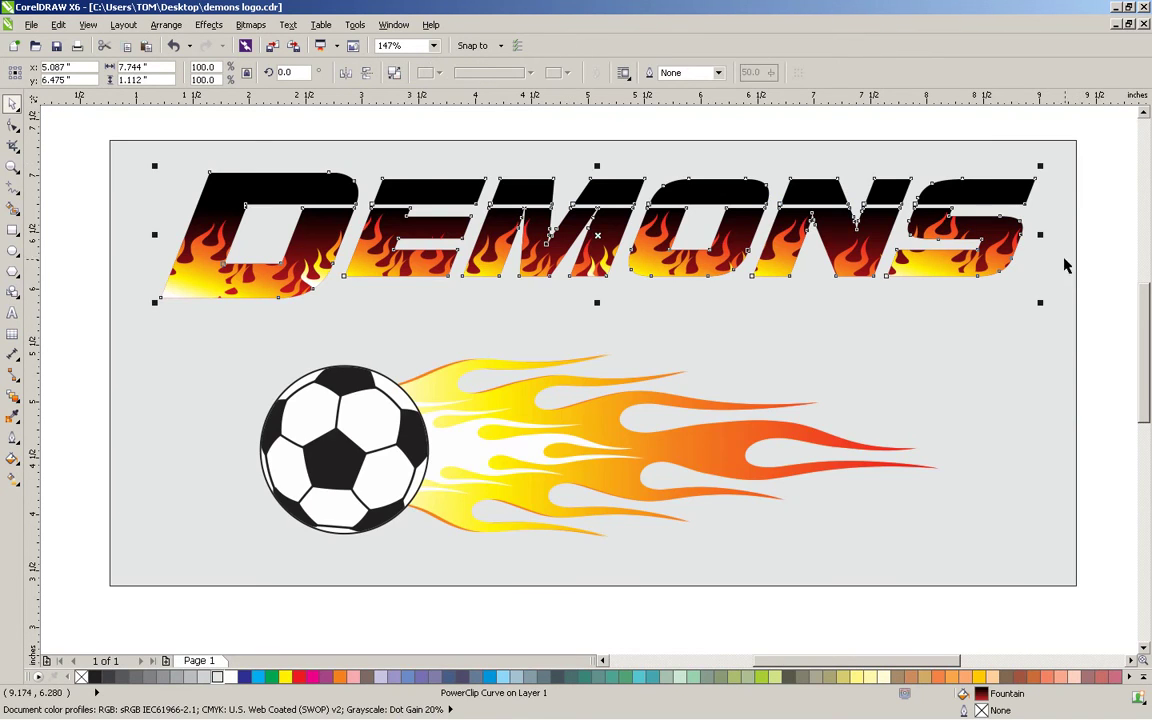
{"action": "key", "text": "Escape"}
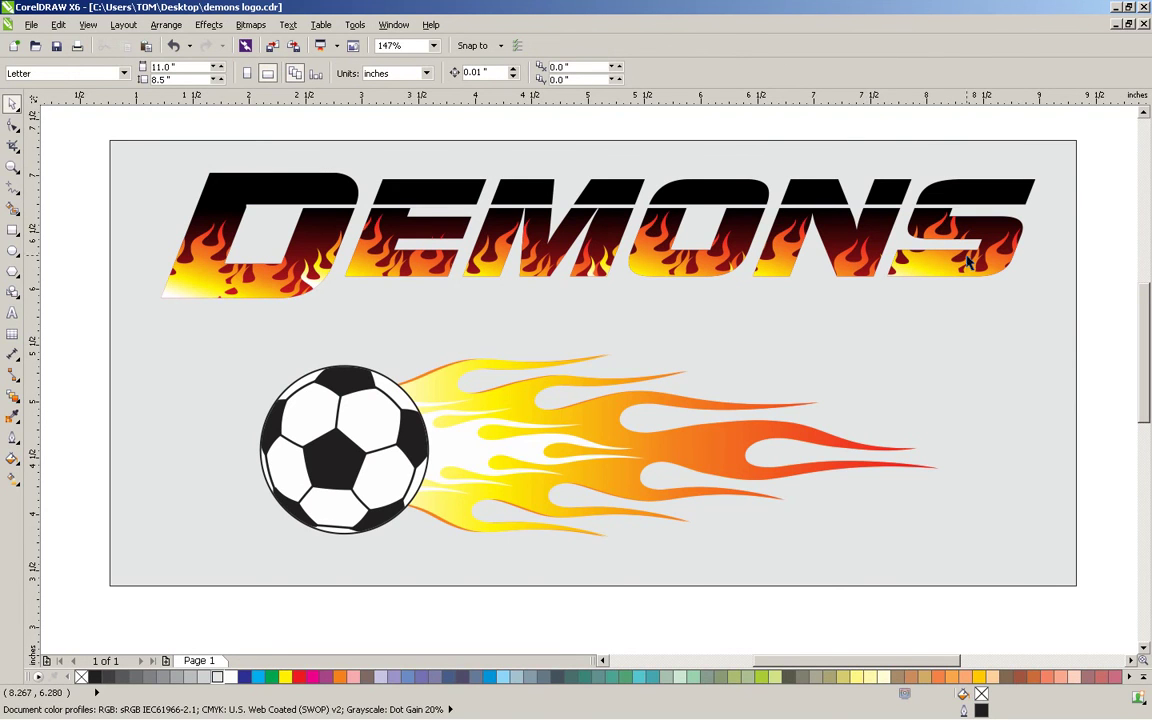
- Try shrinking the clipped flame group to about 5.67 by 0.73 inches and copying it across the lettering's base, then undo the edit
{"action": "left_click", "coordinate": [278, 290]}
{"action": "left_click", "coordinate": [276, 290], "text": "ctrl"}
{"action": "left_click_drag", "start_coordinate": [127, 208], "coordinate": [1066, 343]}
{"action": "left_click_drag", "start_coordinate": [1046, 212], "coordinate": [789, 235]}
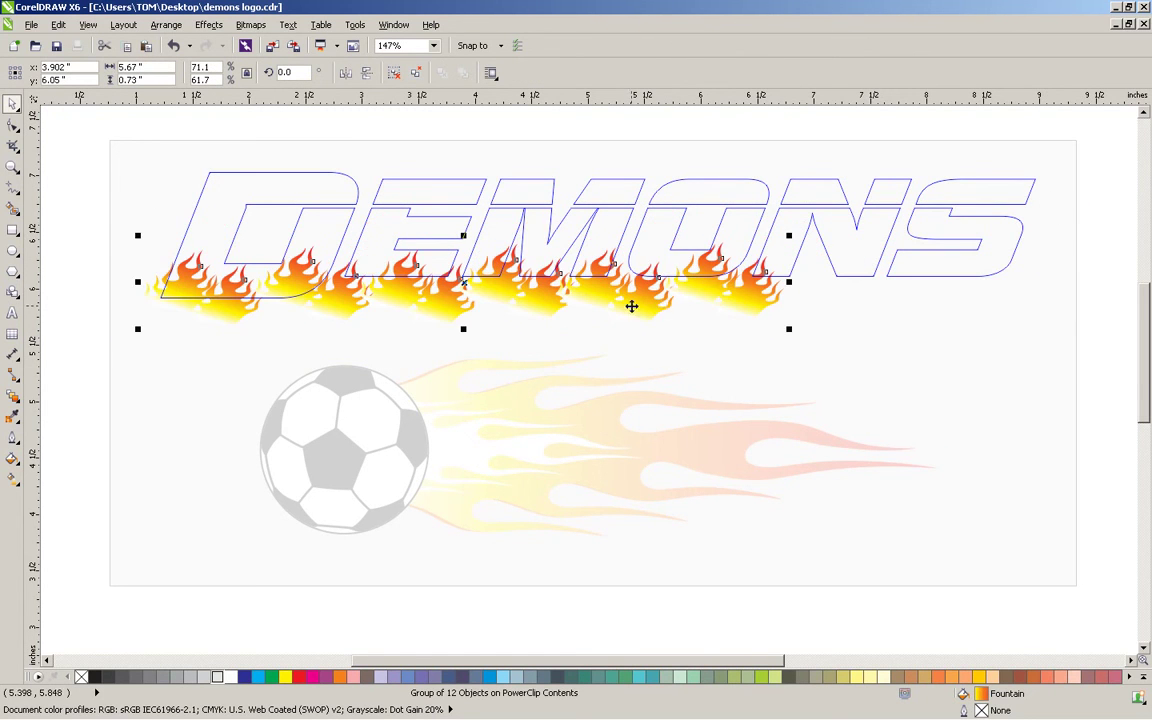
{"action": "left_click_drag", "start_coordinate": [651, 303], "coordinate": [653, 282]}
{"action": "left_click_drag", "start_coordinate": [220, 287], "coordinate": [802, 285]}
{"action": "left_click", "coordinate": [998, 368], "text": "ctrl"}
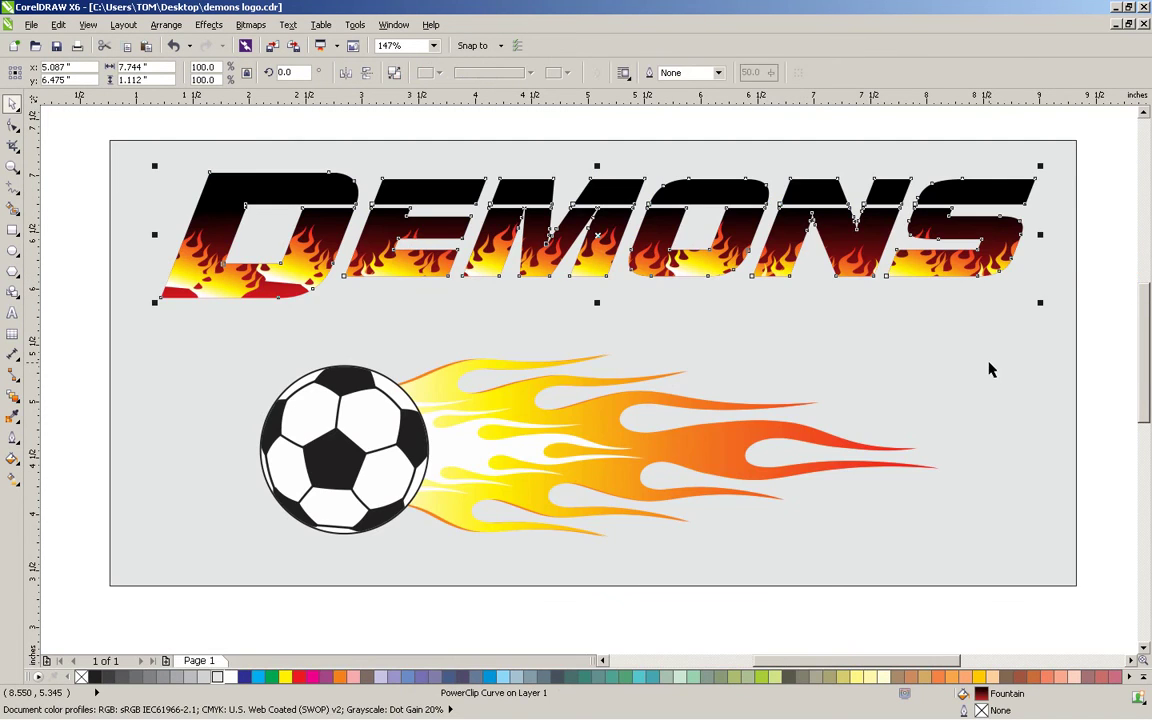
{"action": "key", "text": "ctrl+z"}
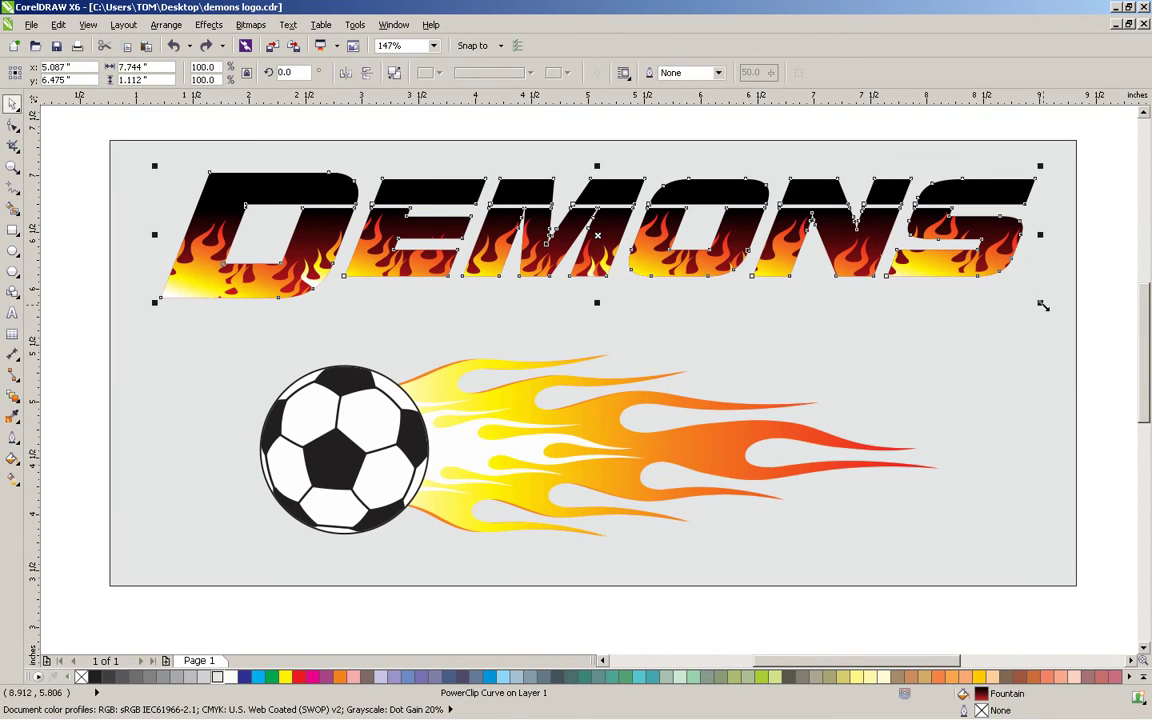
{"action": "left_click", "coordinate": [1110, 318]}
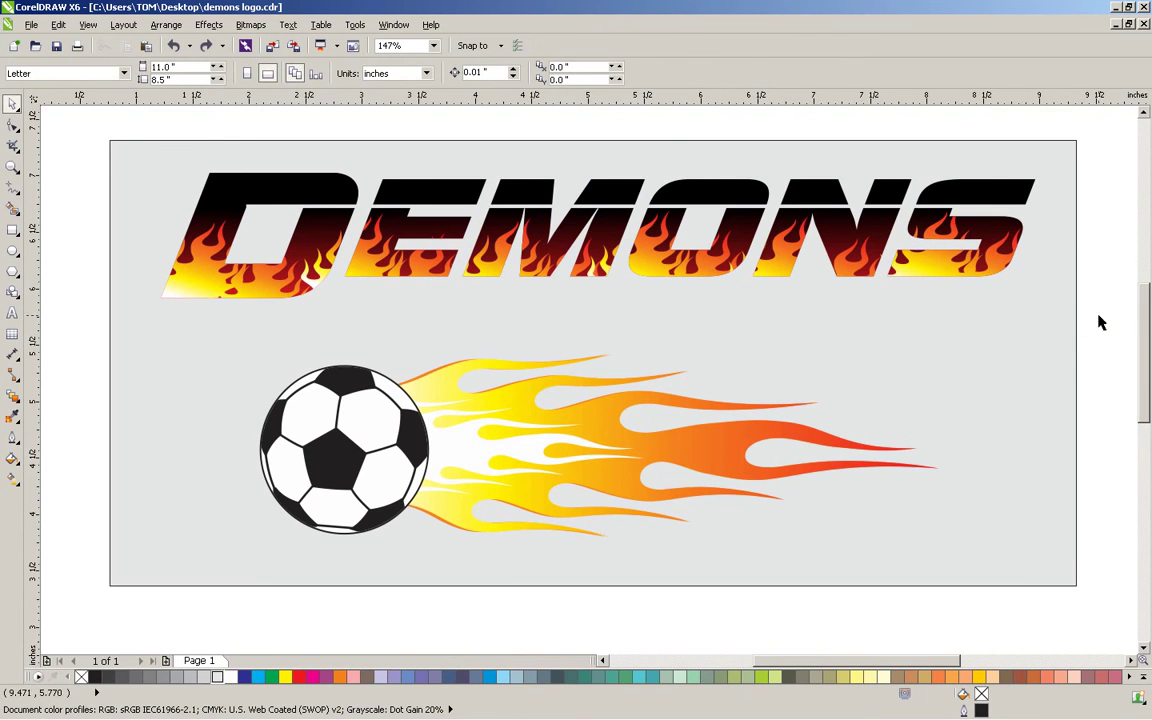
- Move the soccer ball and its flame trail up beneath the DEMONS lettering and resize them together to about 6.15 by 1.66 inches
{"action": "left_click_drag", "start_coordinate": [1058, 226], "coordinate": [181, 560]}
{"action": "left_click_drag", "start_coordinate": [353, 458], "coordinate": [427, 391]}
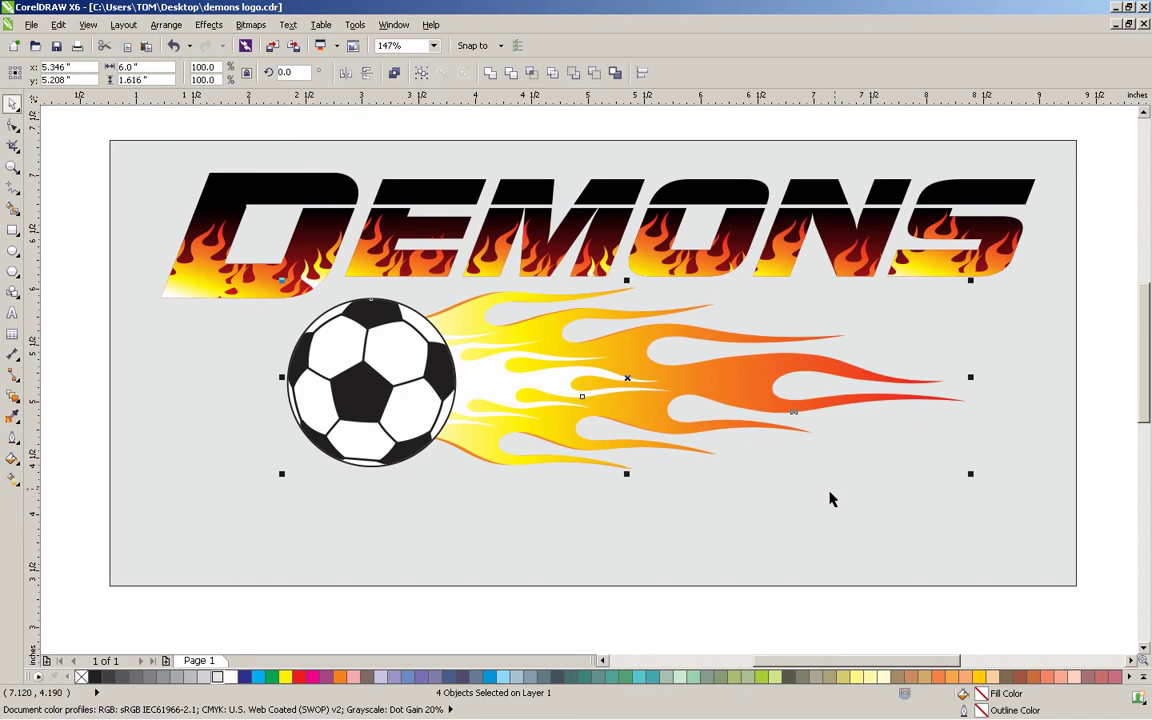
{"action": "left_click_drag", "start_coordinate": [970, 476], "coordinate": [843, 440]}
{"action": "left_click_drag", "start_coordinate": [314, 334], "coordinate": [369, 362]}
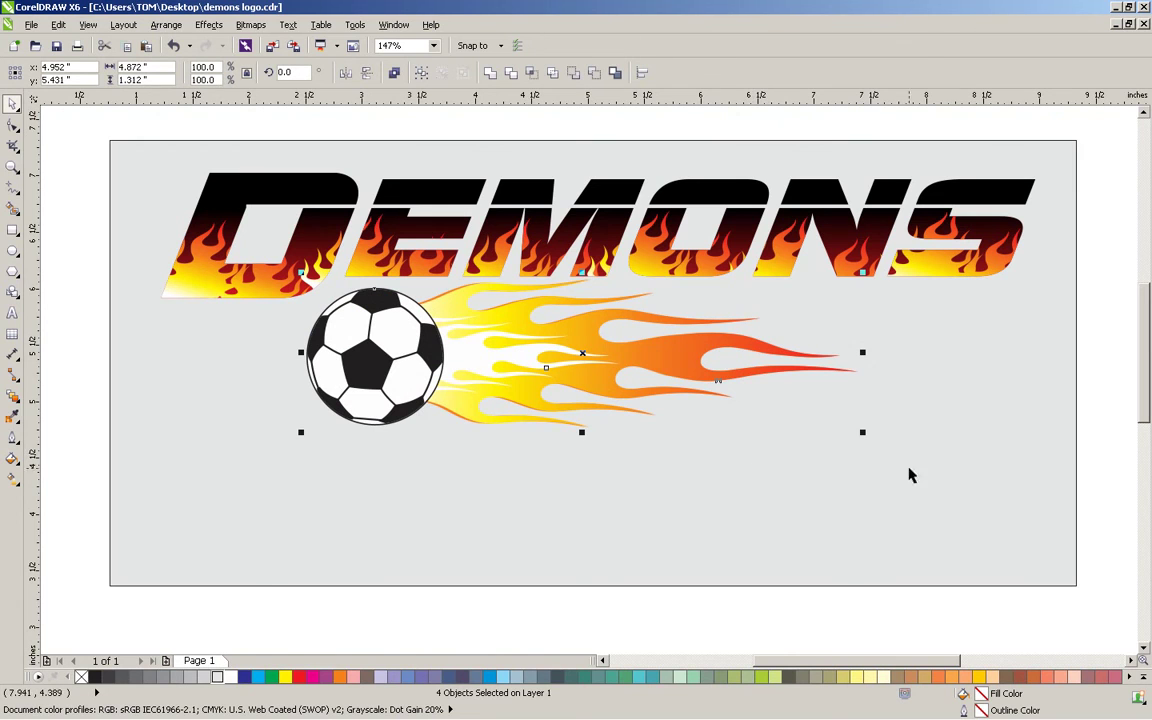
{"action": "left_click_drag", "start_coordinate": [862, 433], "coordinate": [1006, 470]}
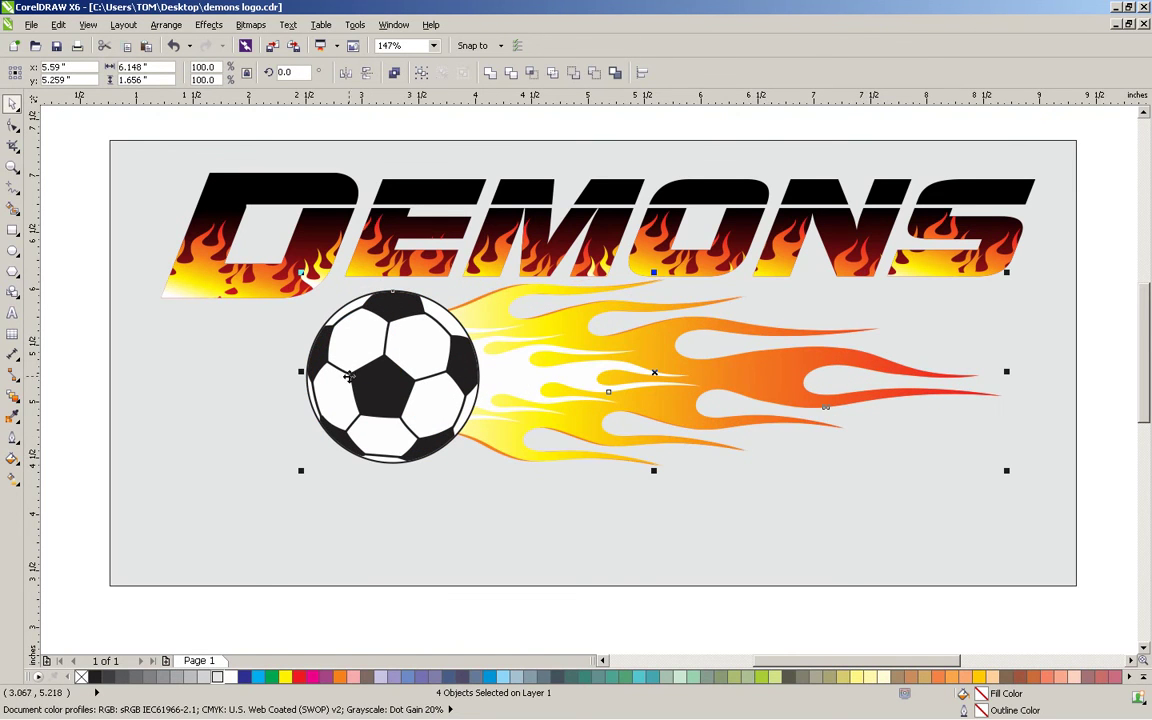
{"action": "left_click", "coordinate": [12, 166]}
{"action": "right_click", "coordinate": [394, 391]}
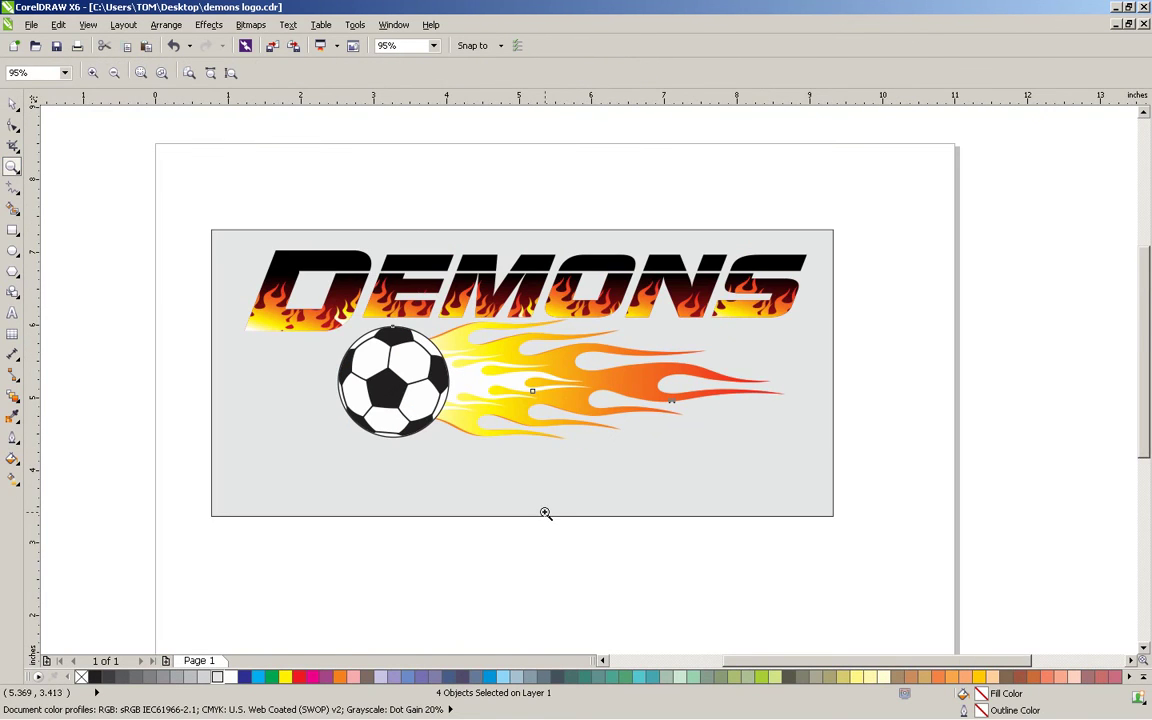
{"action": "left_click", "coordinate": [12, 103]}
{"action": "left_click", "coordinate": [196, 317]}
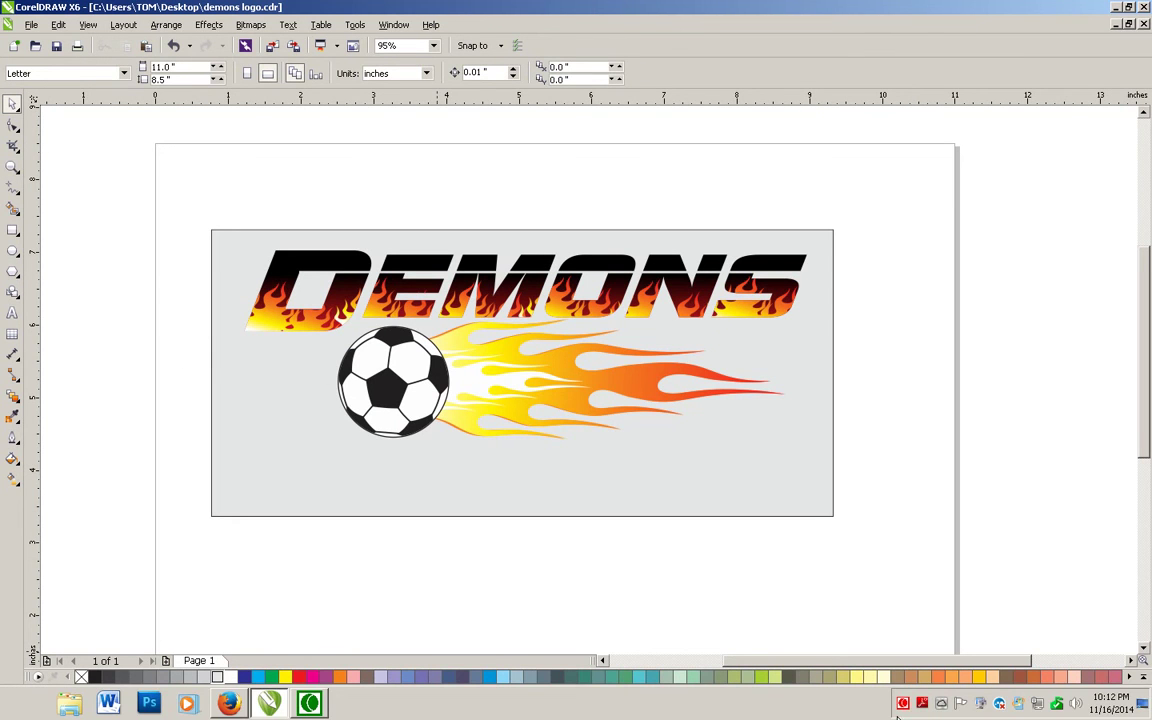
{"action": "left_click", "coordinate": [902, 704]}
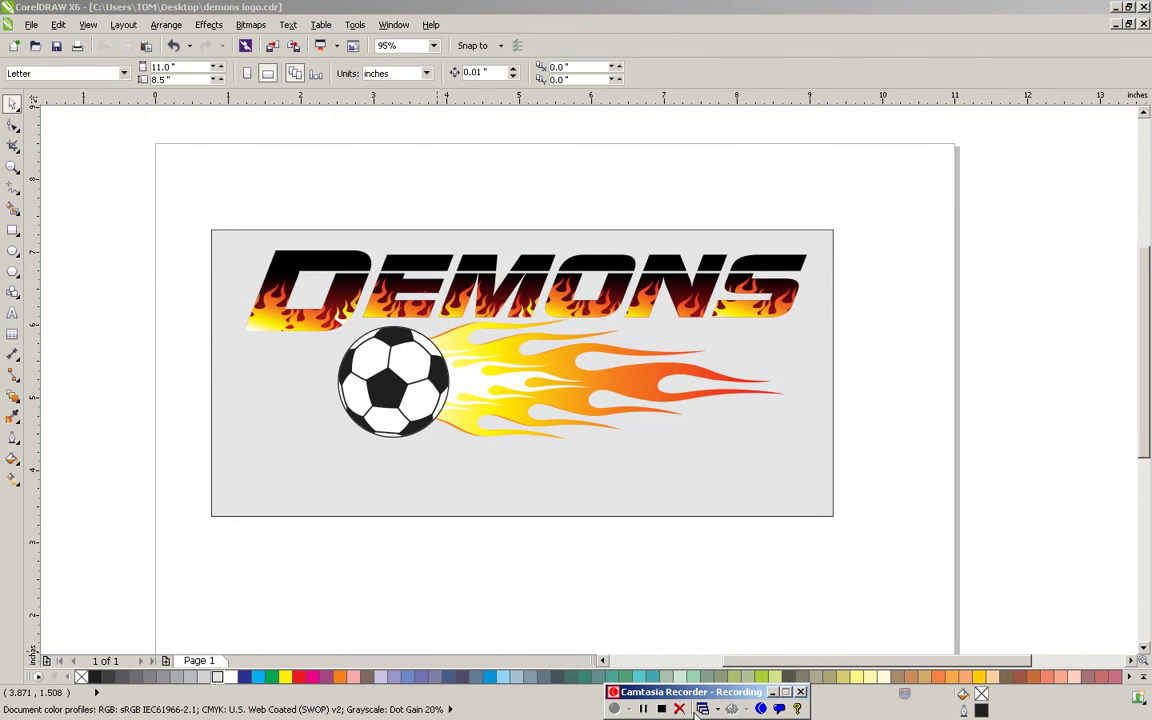